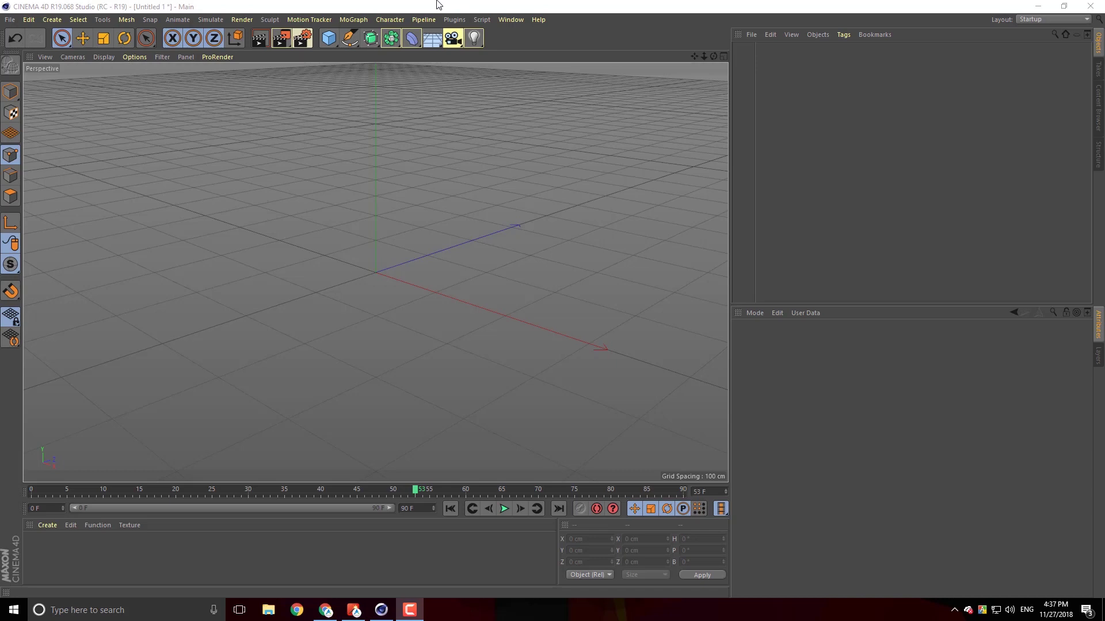
Detach the spline palette as a floating window over the object list, enlarge it downward, and add a Circle spline
left_click(349, 38)
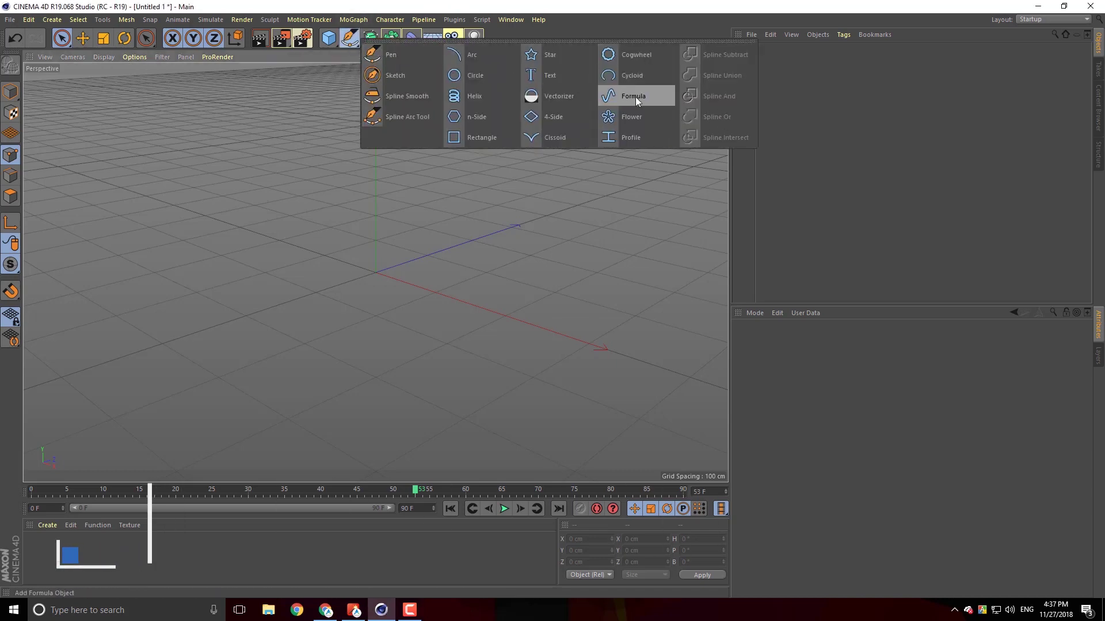
left_click(550, 41)
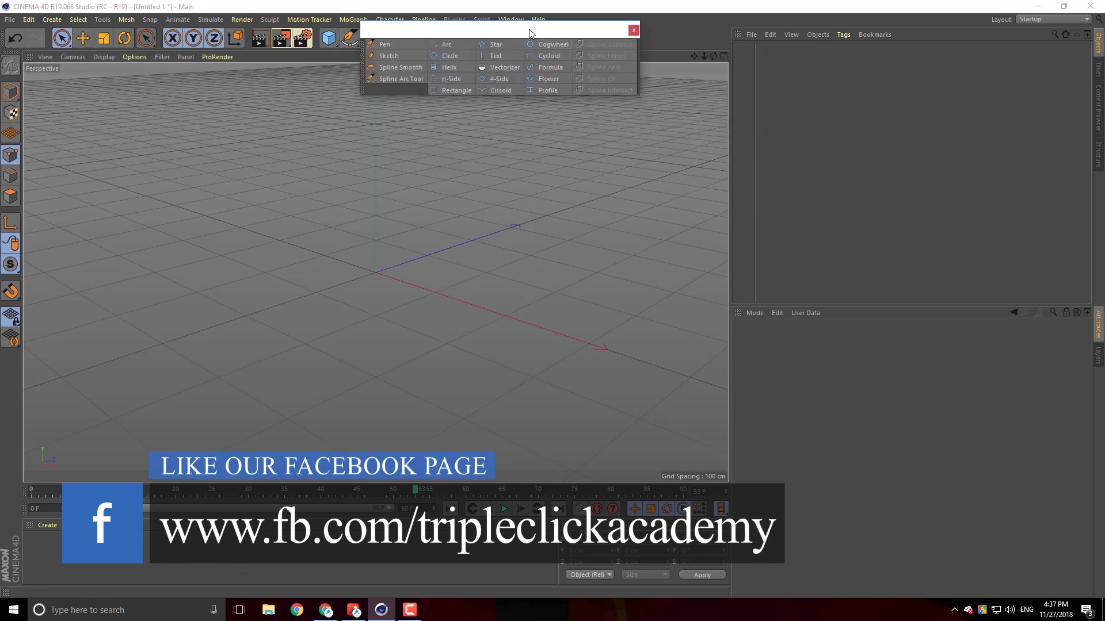
left_click_drag(529, 33, 940, 119)
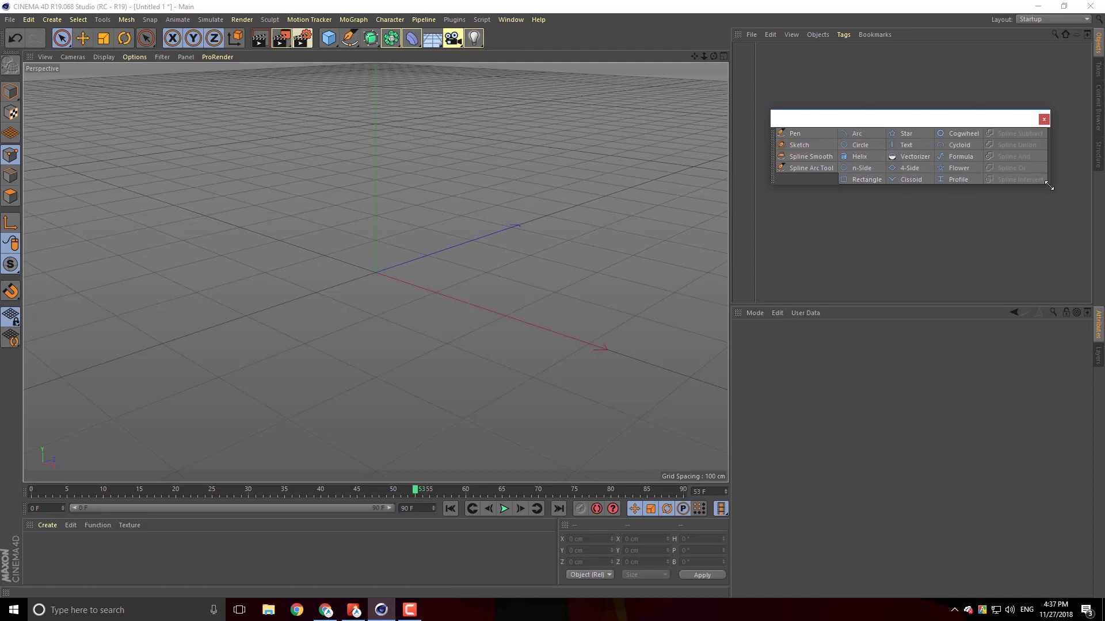
left_click_drag(1048, 186, 1050, 265)
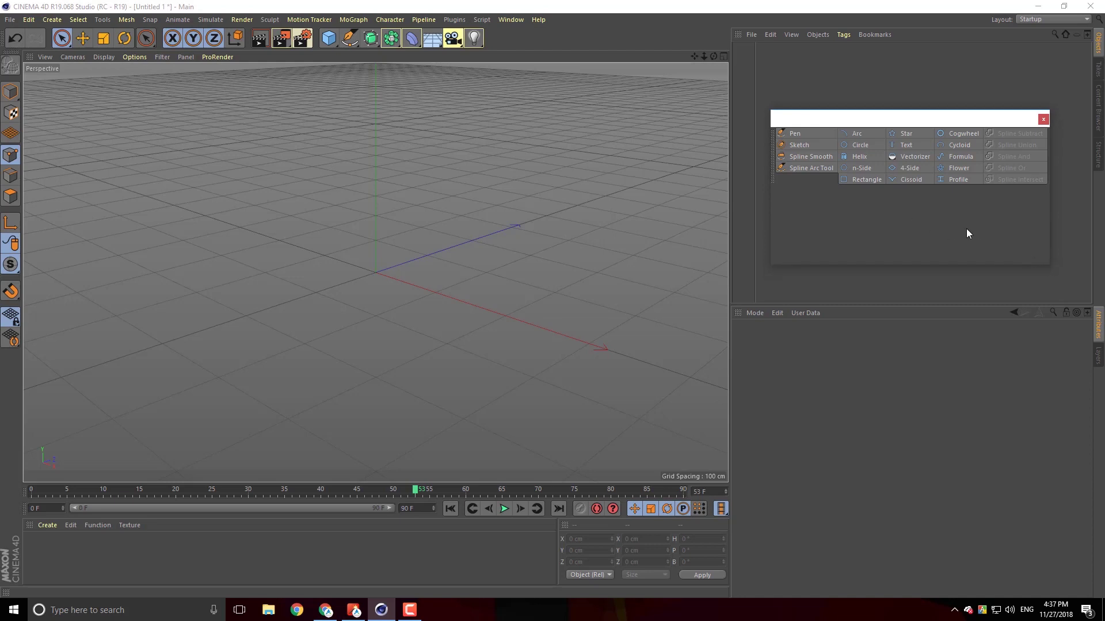
left_click(861, 148)
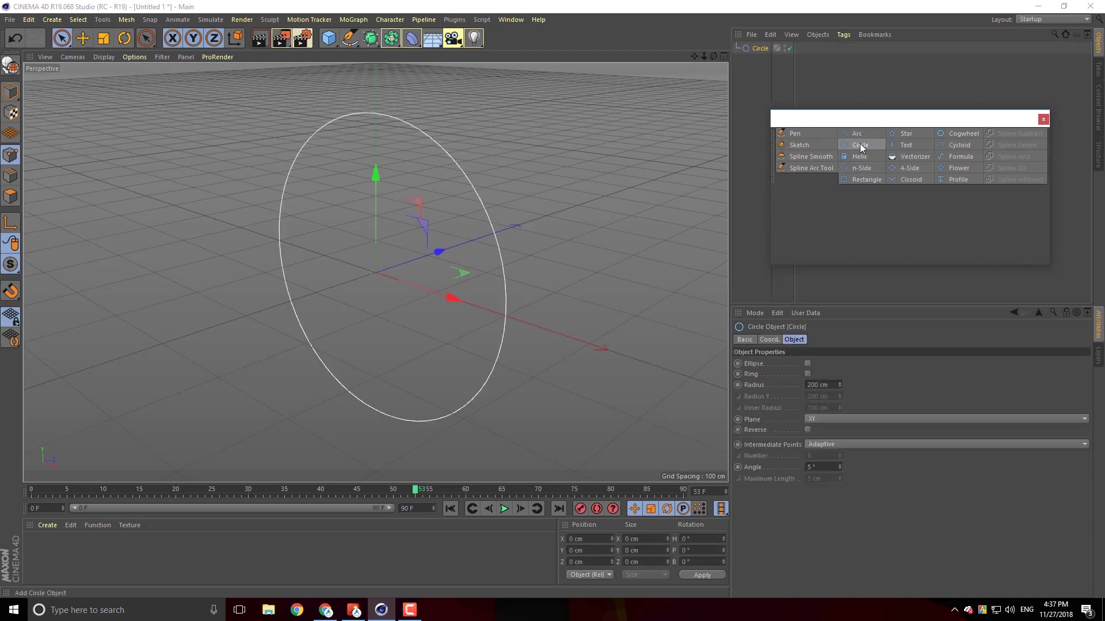
left_click(38, 611)
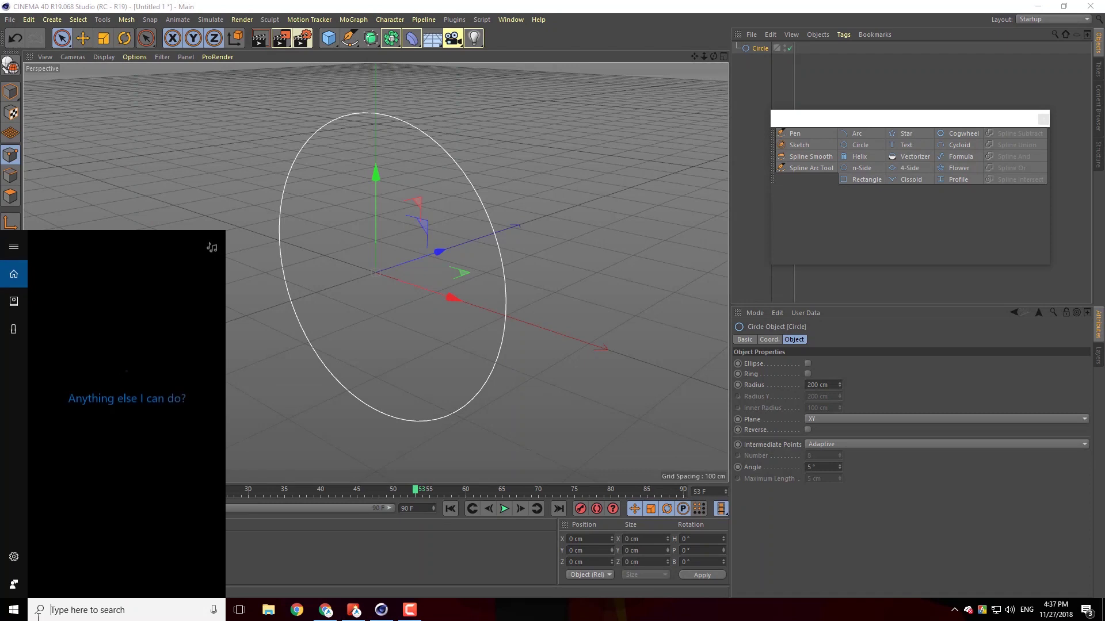
type("spo")
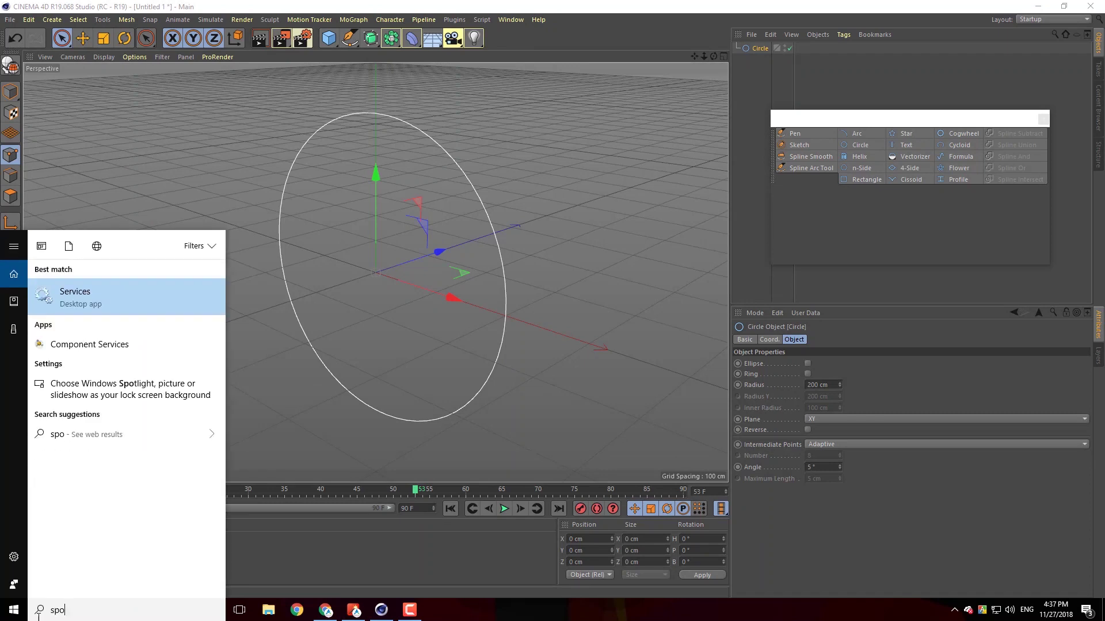
type("t")
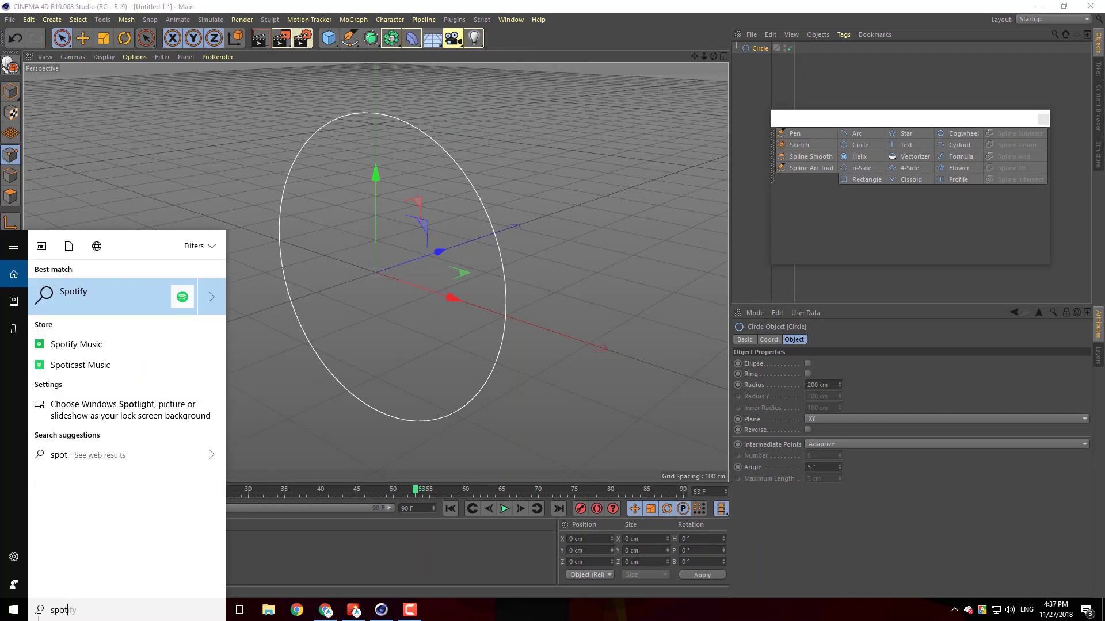
type(" on")
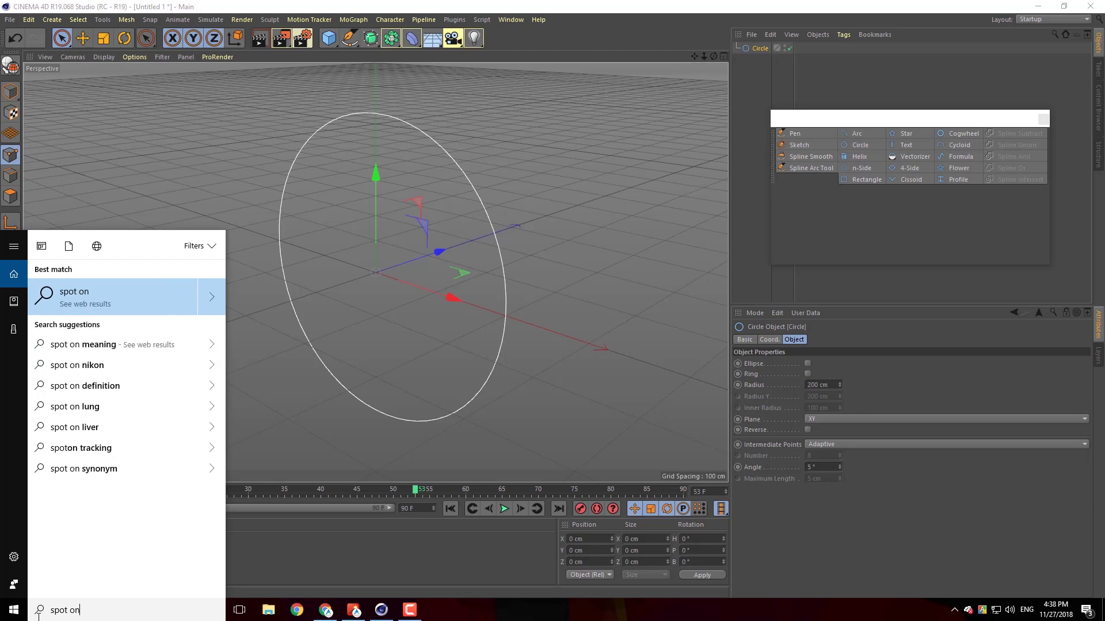
left_click(401, 6)
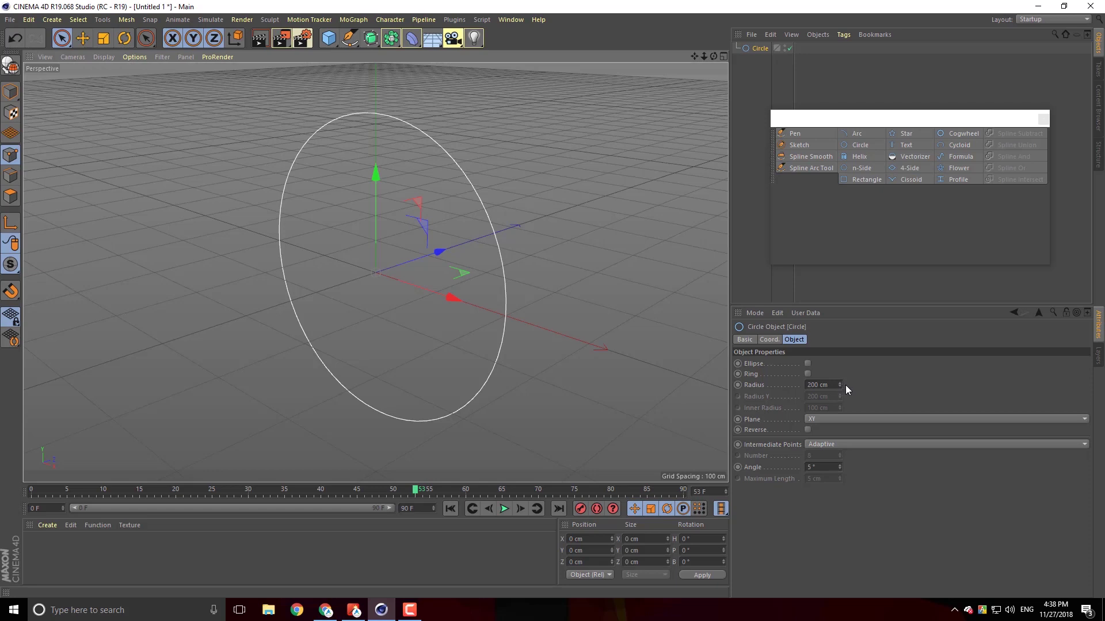
Reduce the circle's radius to 119 cm
mouse_move(841, 386)
left_mouse_down()
mouse_move(800, 386)
mouse_move(841, 385)
left_mouse_up()
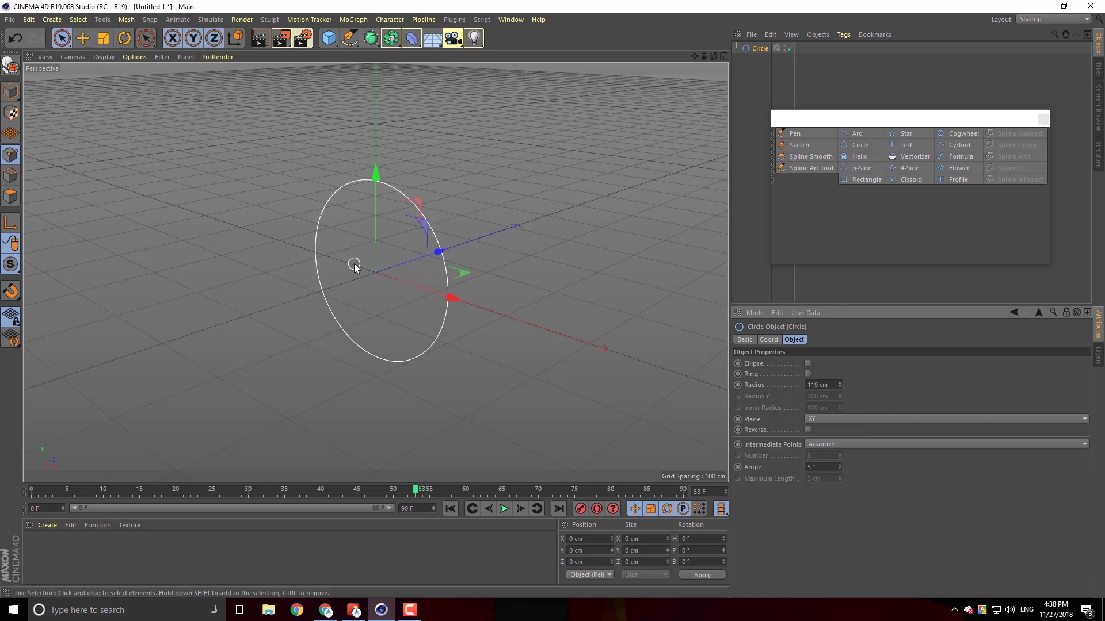
Try the circle on the ZY and XZ planes, and return it to the XY plane
left_click(903, 419)
left_click(854, 443)
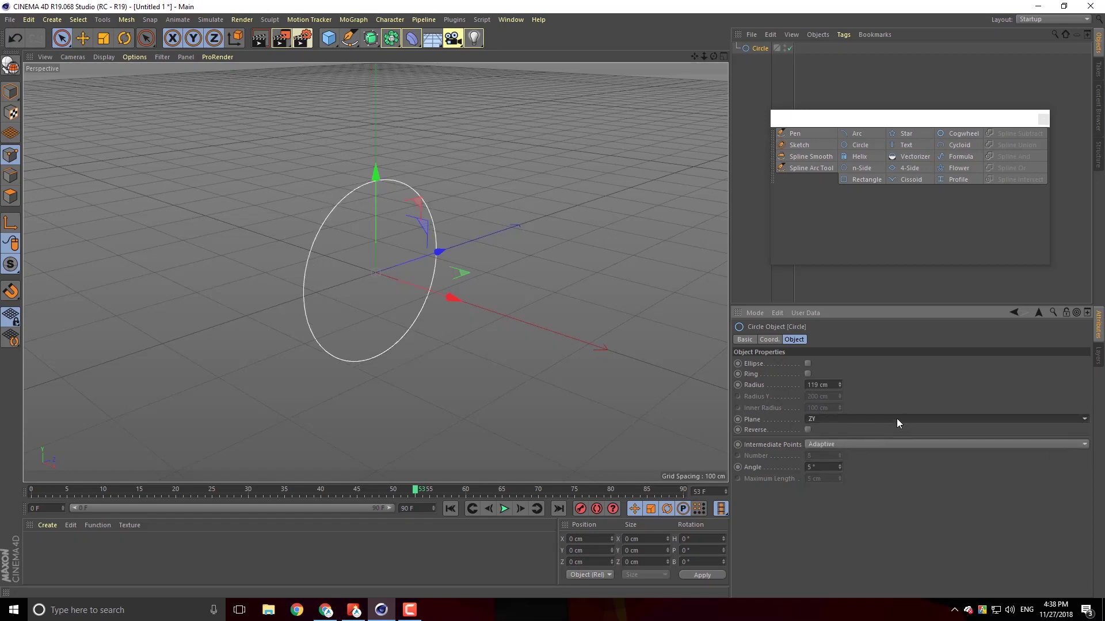
left_click(885, 455)
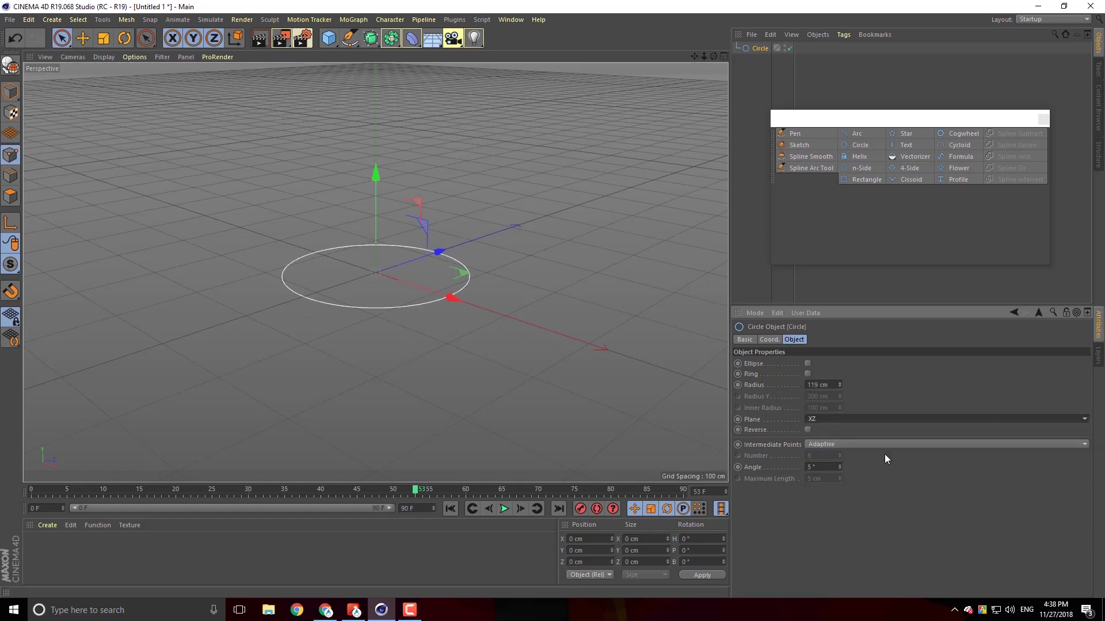
left_click(860, 417)
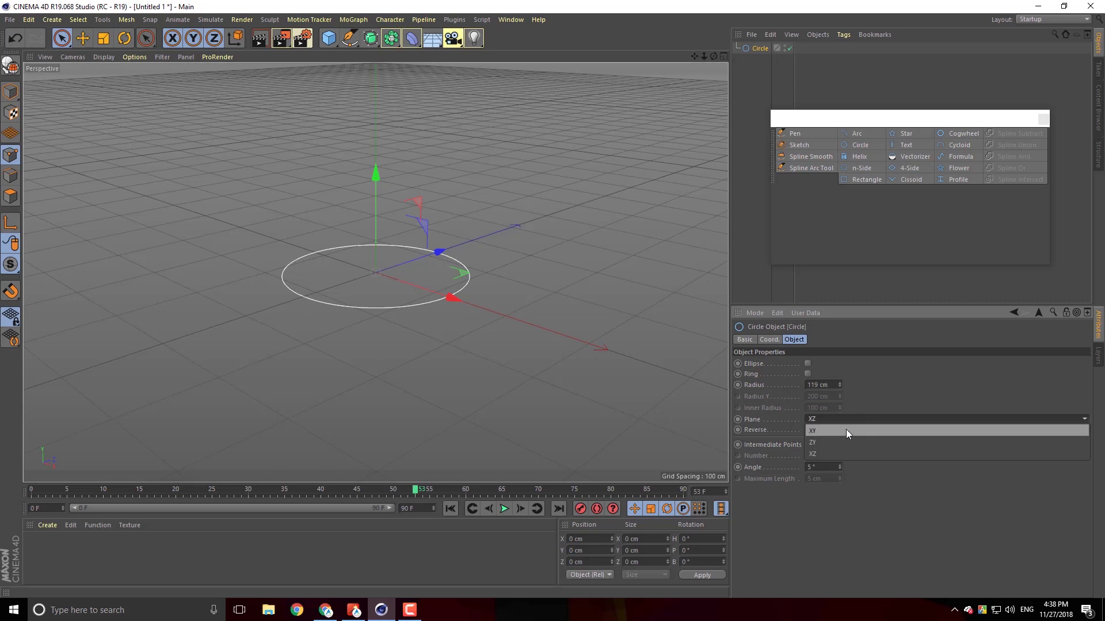
left_click(846, 431)
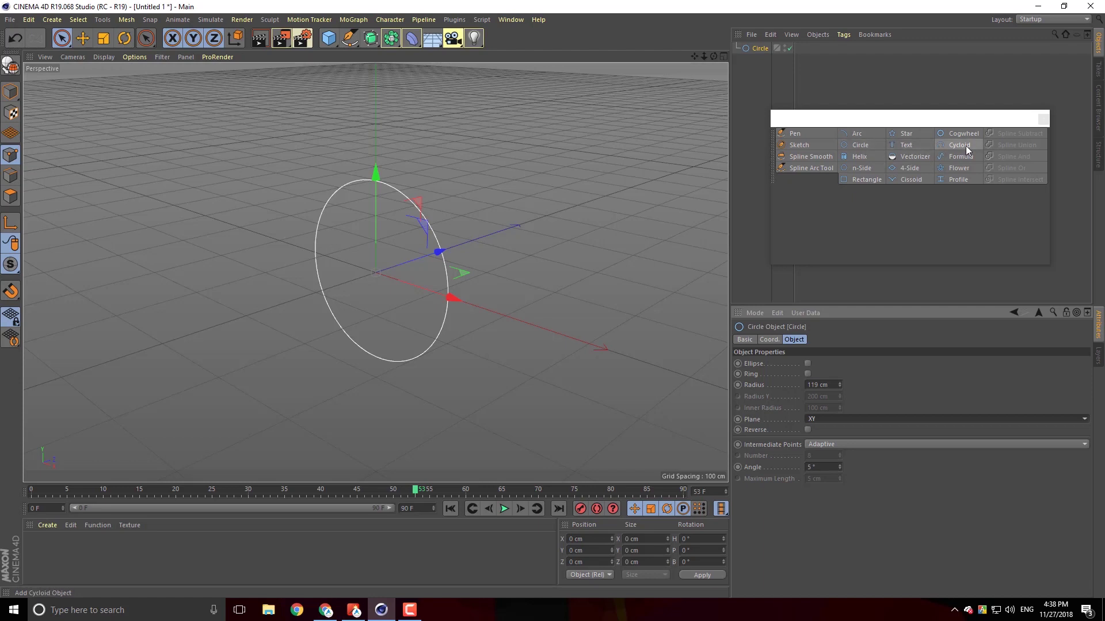
Hide the circle and add a Rectangle spline 710 cm wide and 330 cm high with corners rounded at a 30 cm radius
left_click(868, 179)
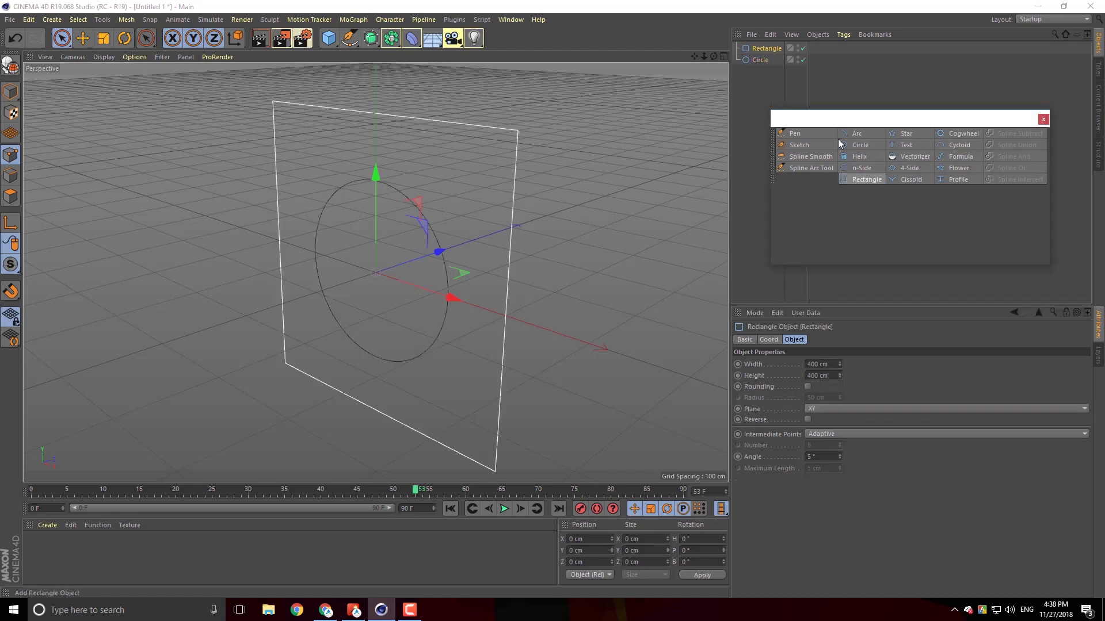
left_click(798, 60)
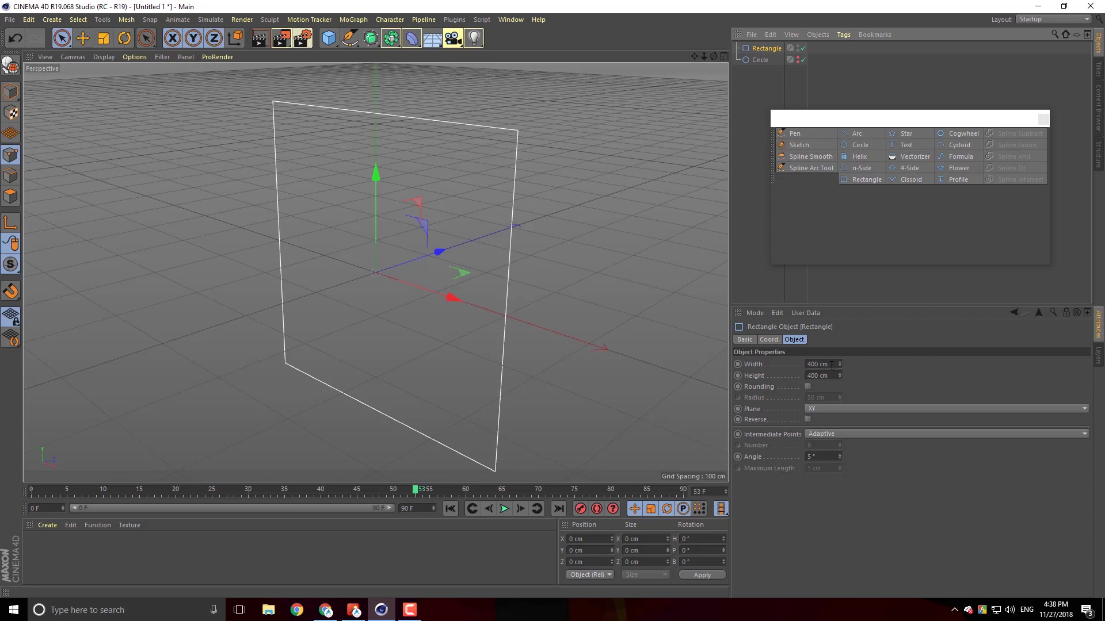
left_click_drag(839, 365, 836, 399)
left_click(808, 387)
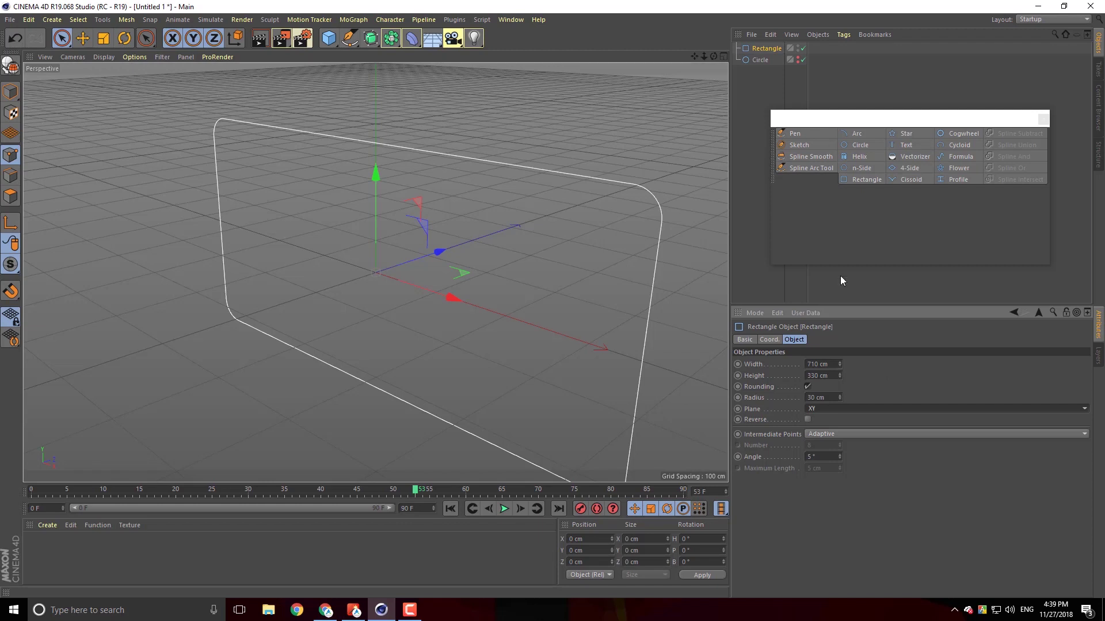
Hide the rectangle and add an n-Side spline with a radius of 203 cm and 8 sides
left_click(865, 167)
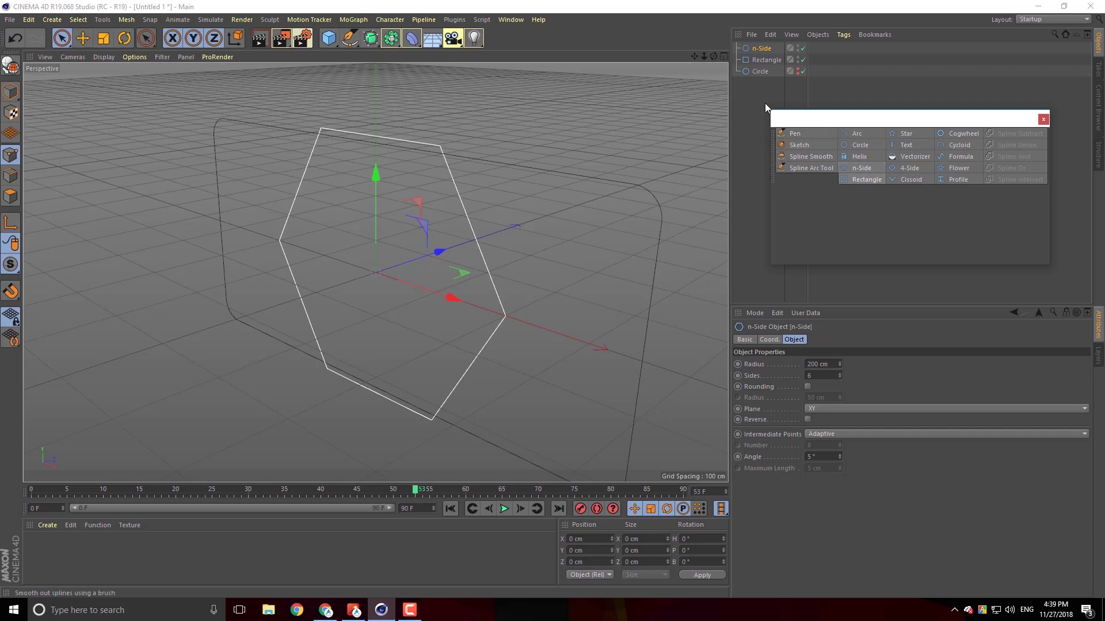
left_click(797, 59)
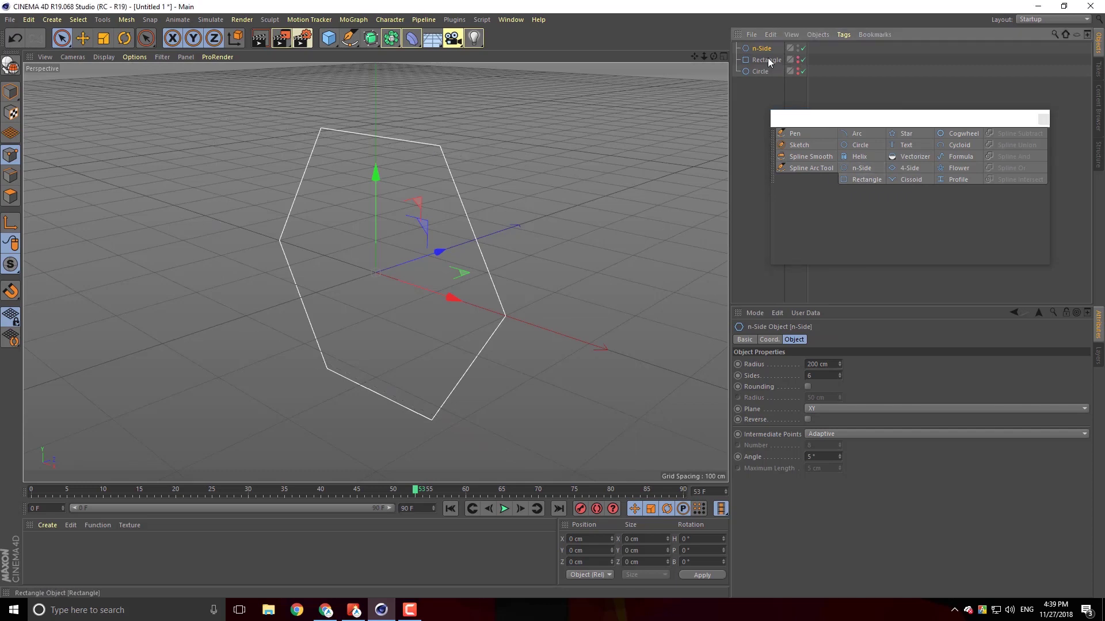
left_click_drag(841, 362, 841, 388)
left_click(841, 375)
left_click(841, 375)
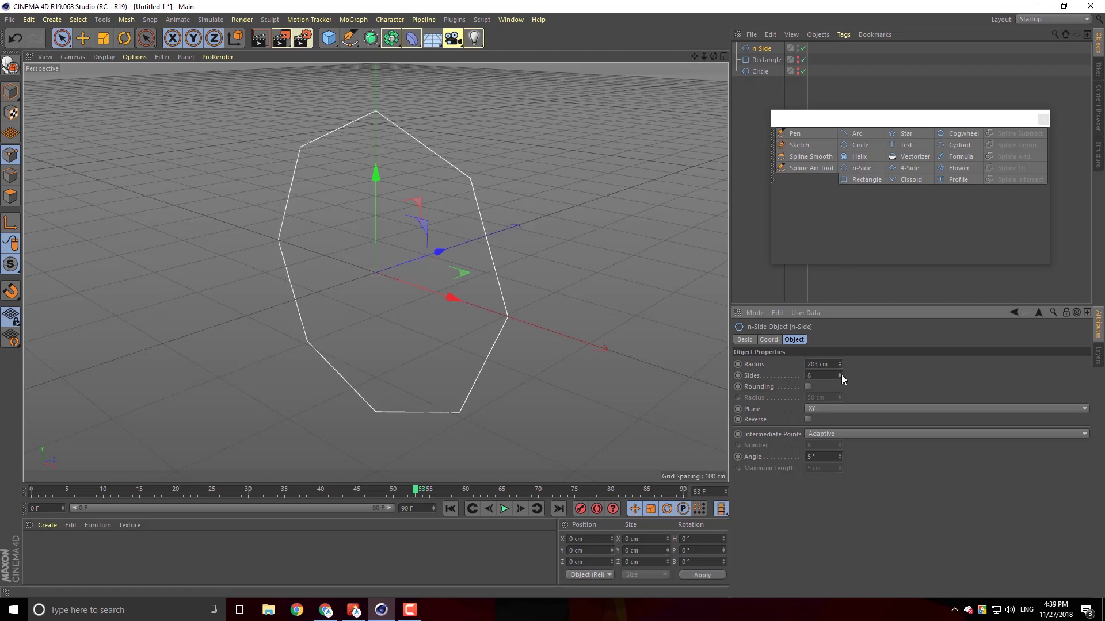
Turn on automatic keyframing, raise the n-Side's number of sides to 10, and bring it back to 8
key("ctrl+F9")
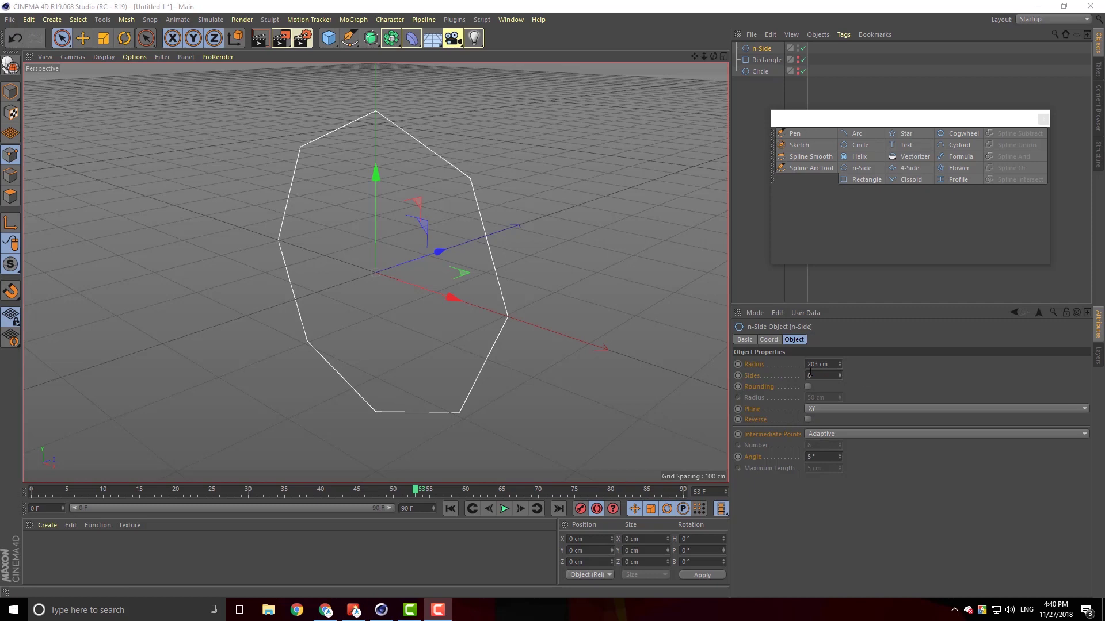
left_click(839, 372)
left_click(839, 372)
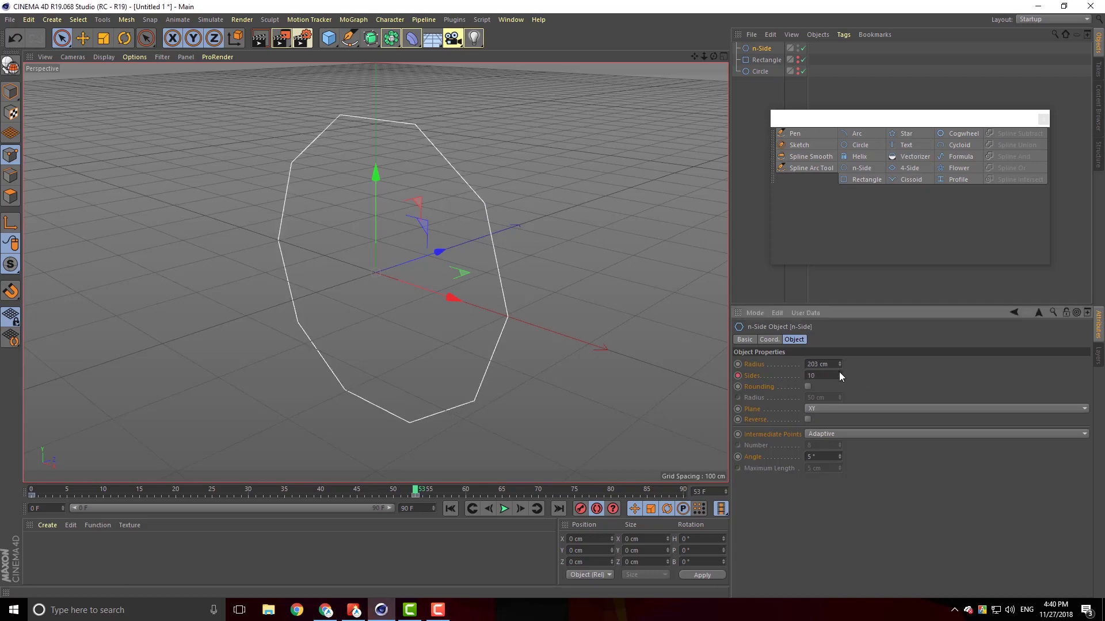
left_click(840, 377)
left_click(839, 378)
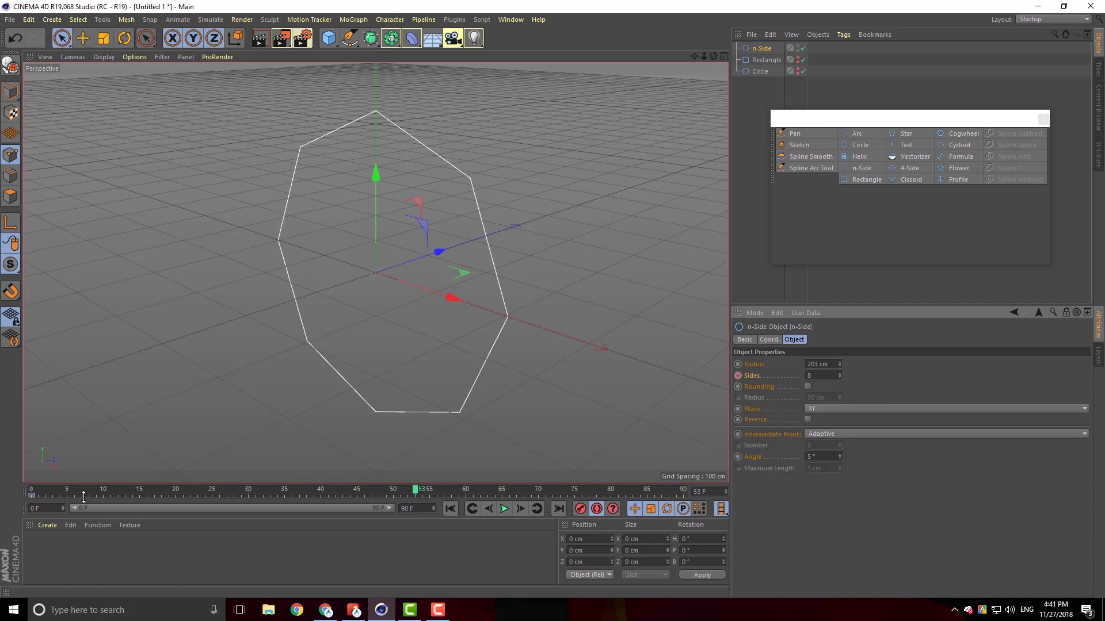
Select the n-Side's keyframe at frame 0 on the timeline to view its key properties, and deselect it
left_click(32, 495)
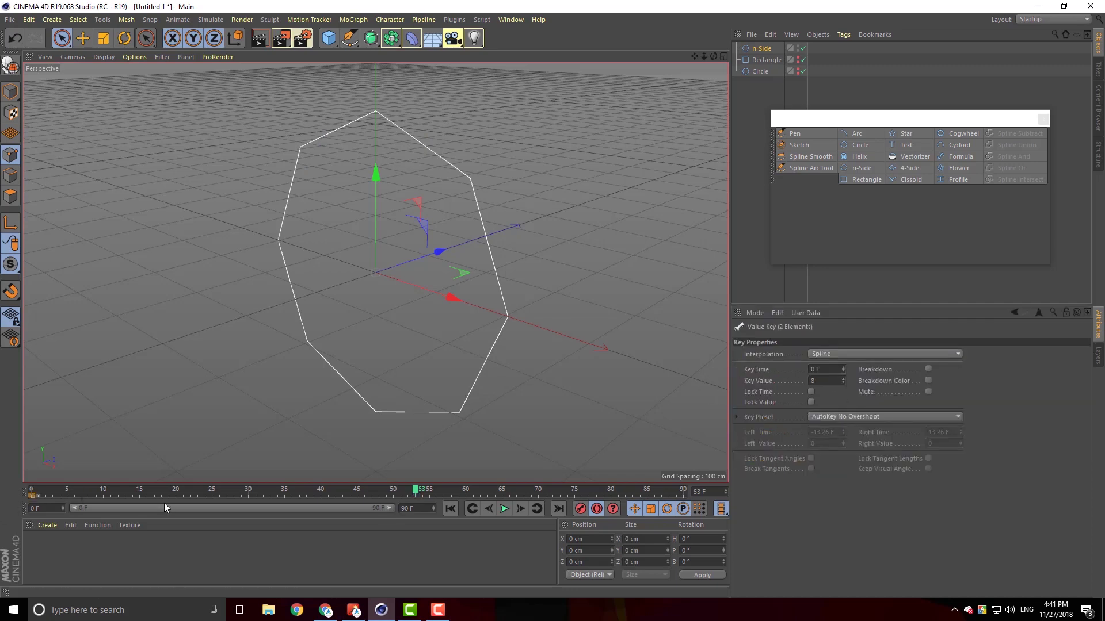
left_click(41, 493)
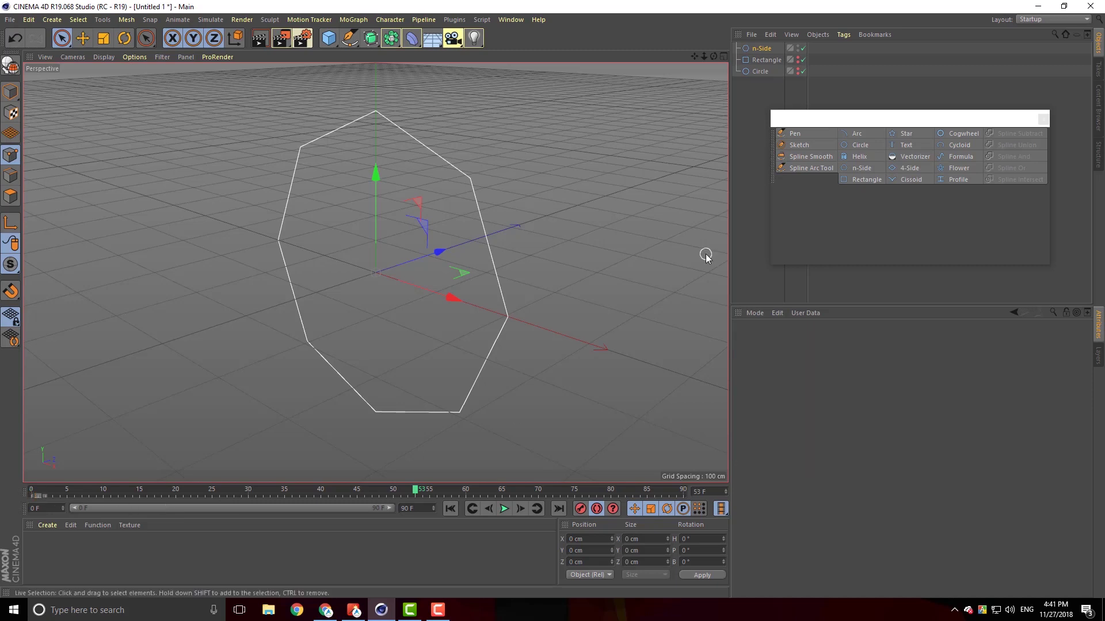
Hide the n-Side spline, add a Cogwheel spline, and select it
left_click(797, 47)
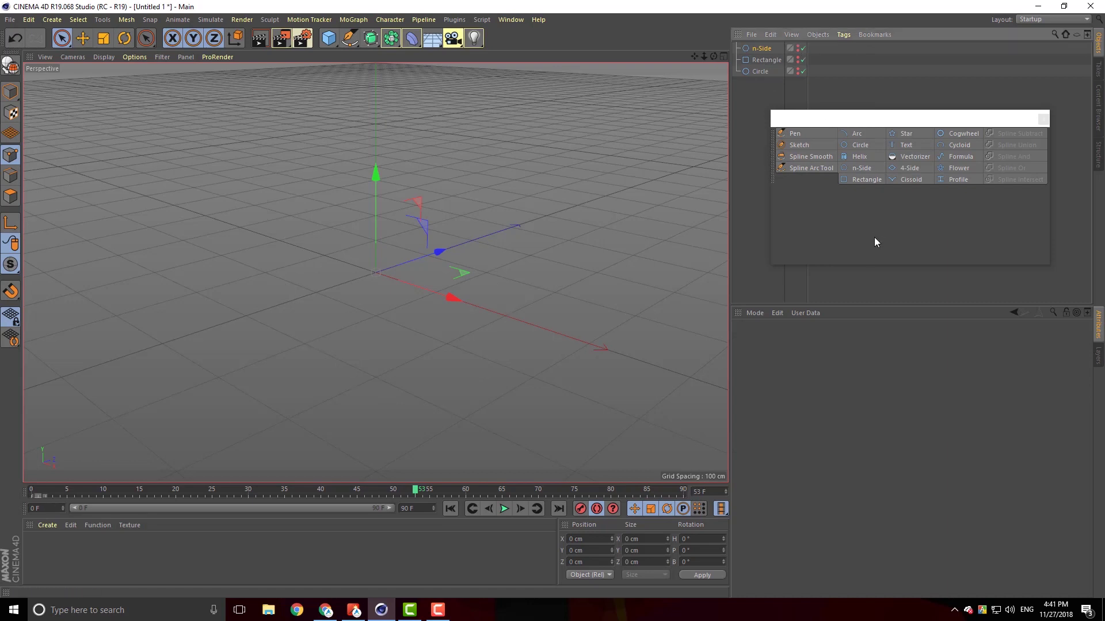
left_click(963, 135)
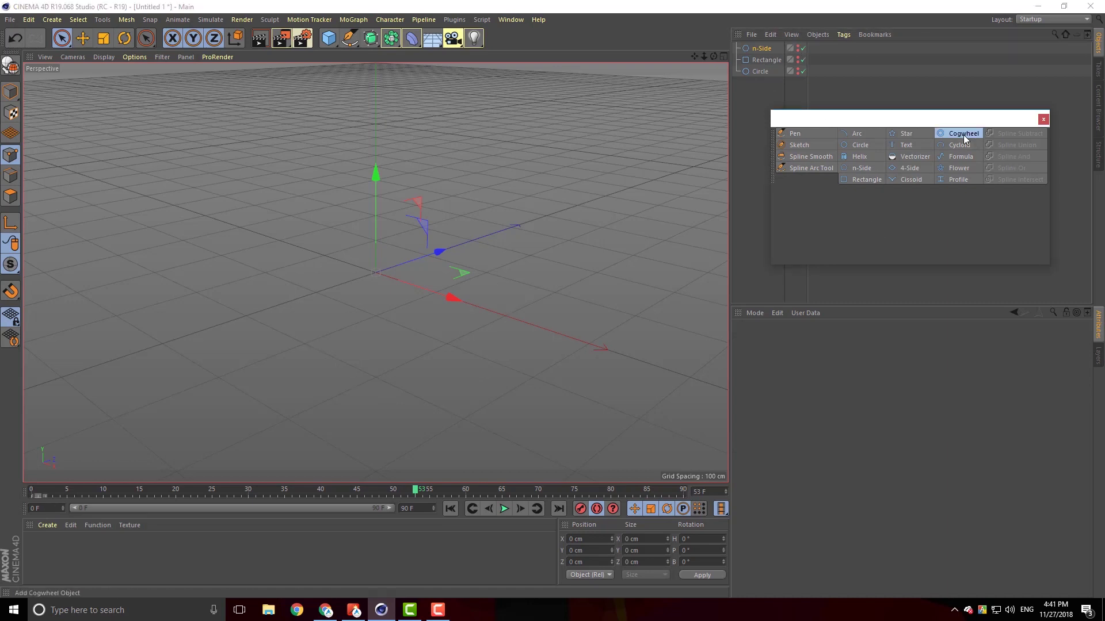
left_click(963, 135)
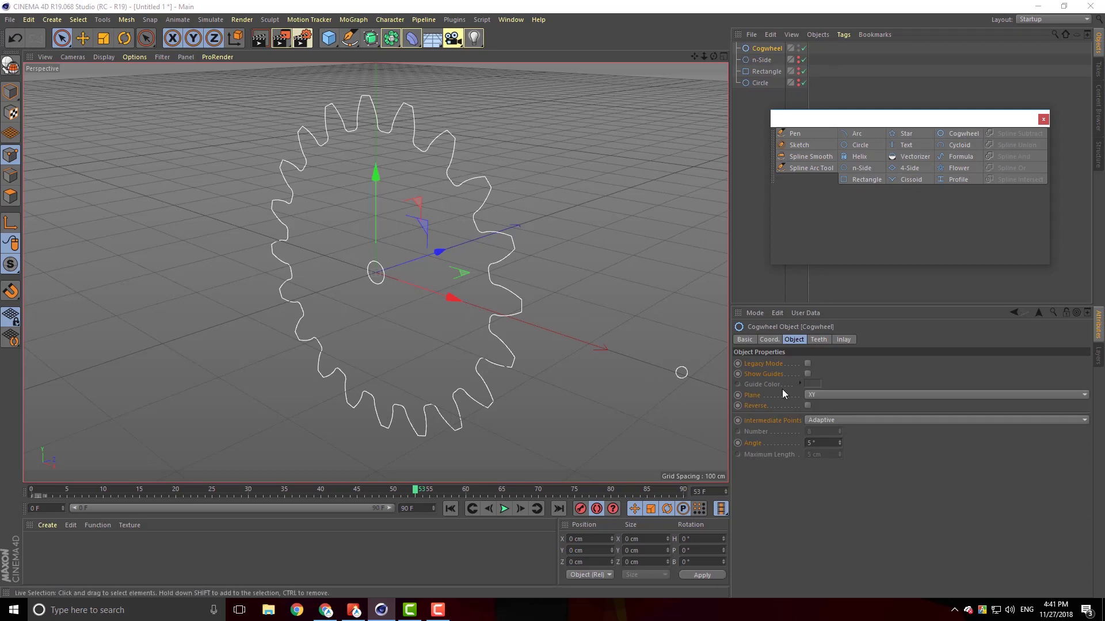
left_click(769, 47)
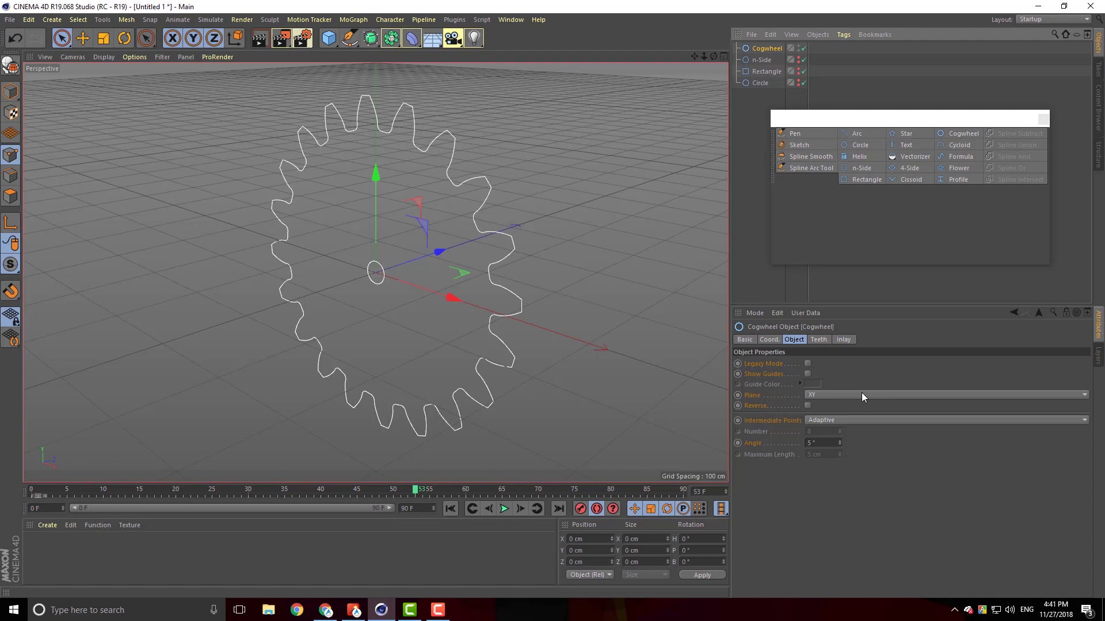
Reduce the cogwheel's number of teeth to 15 in its teeth settings
left_click(827, 341)
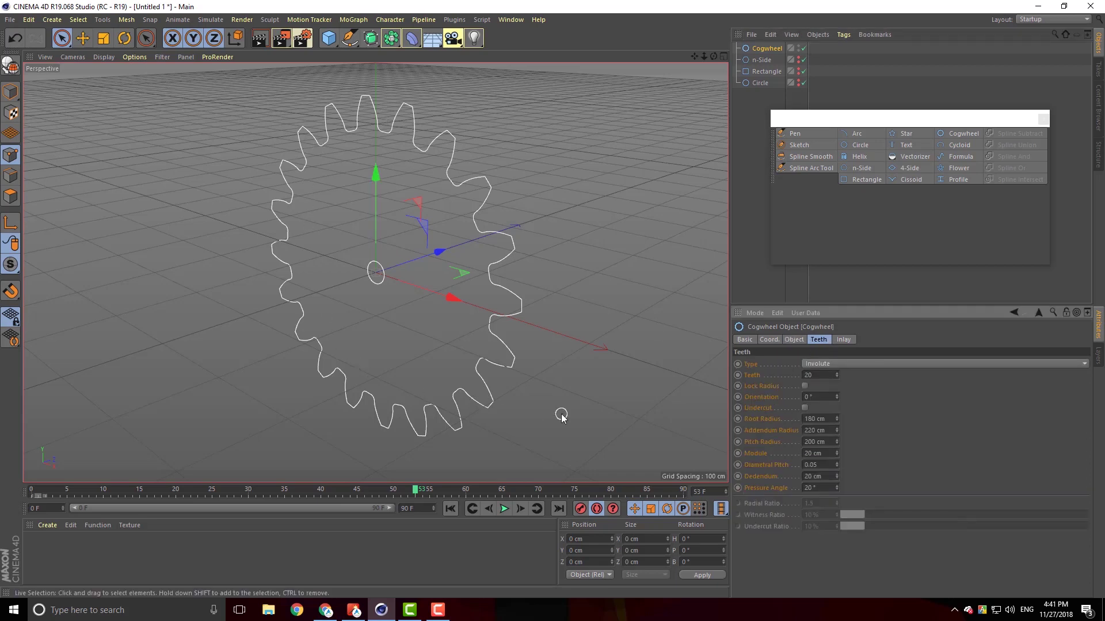
left_click(836, 377)
left_click(837, 377)
left_click(837, 377)
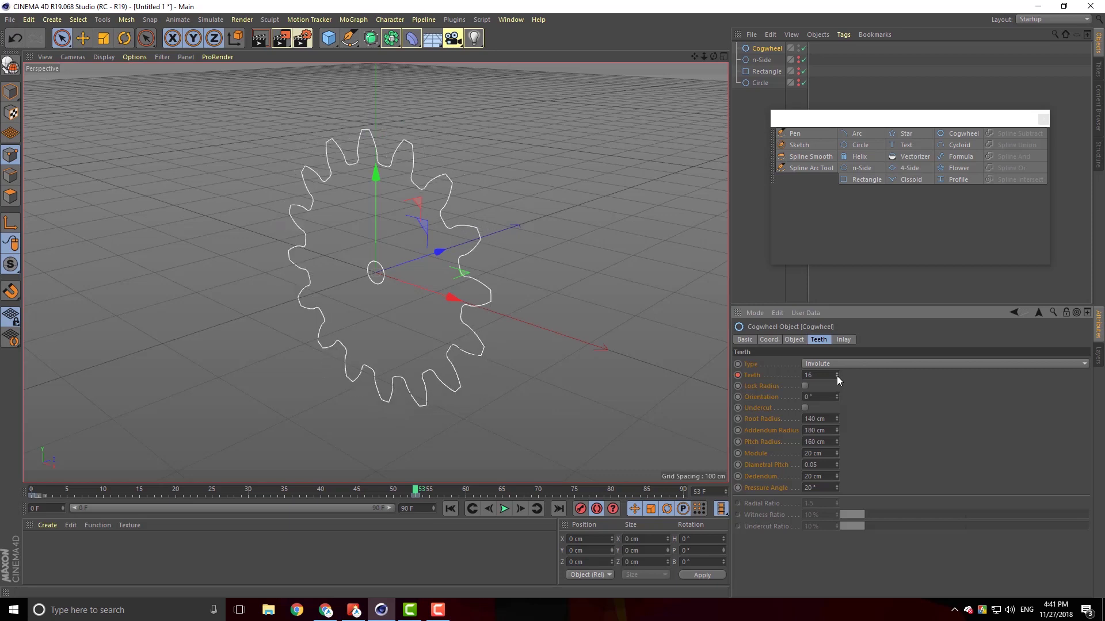
left_click(837, 376)
left_click(836, 377)
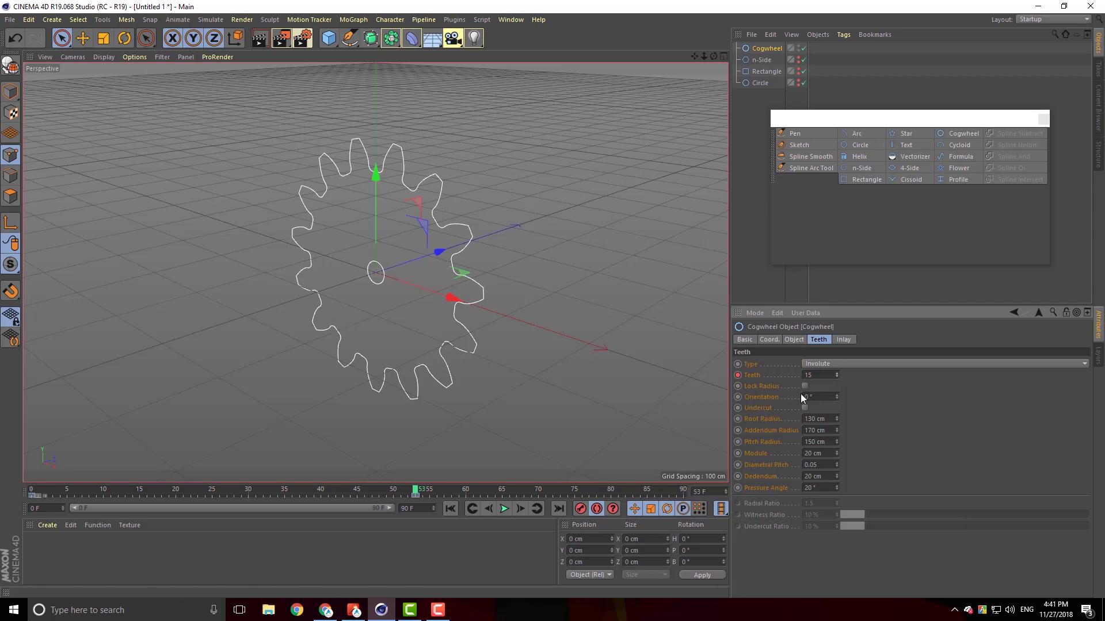
Lock the cogwheel's radius and reduce its number of teeth to 11
left_click(837, 376)
left_click(837, 377)
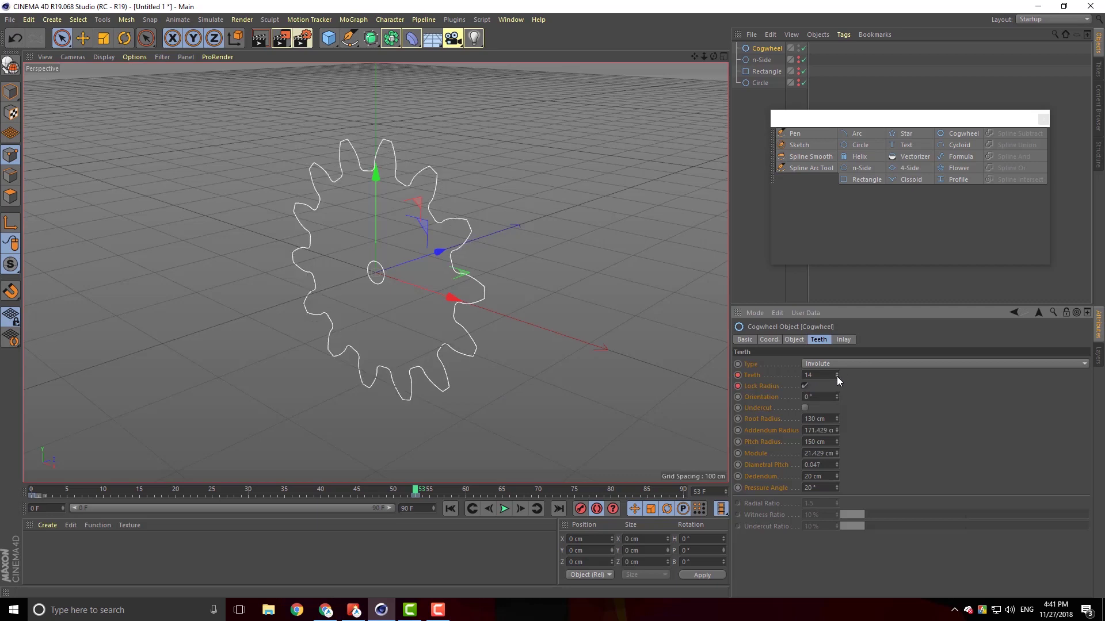
left_click(836, 376)
left_click(836, 376)
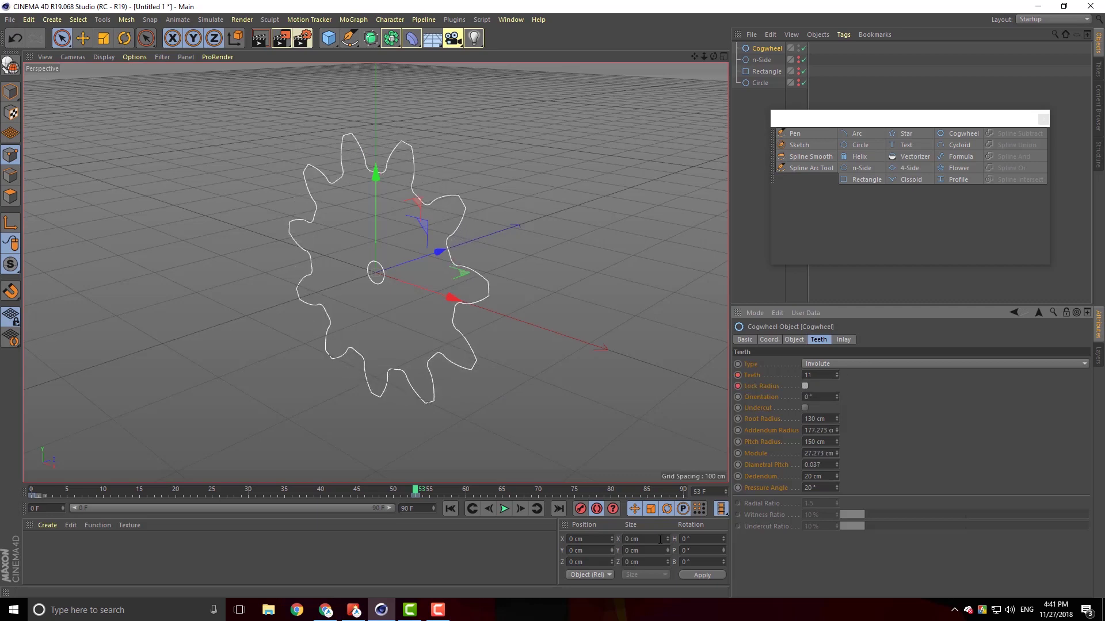
Turn off autokeying, remove the cogwheel's Teeth and Lock Radius keyframes at the current frame, and reselect the cogwheel
left_click(596, 508)
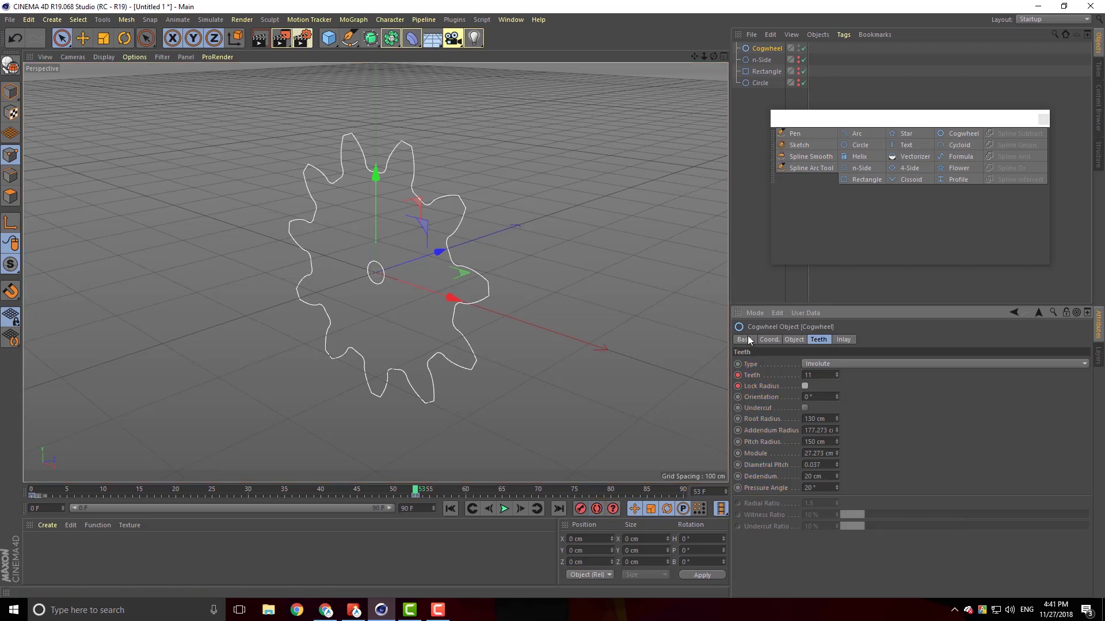
left_click(738, 375)
left_click(738, 387, "shift")
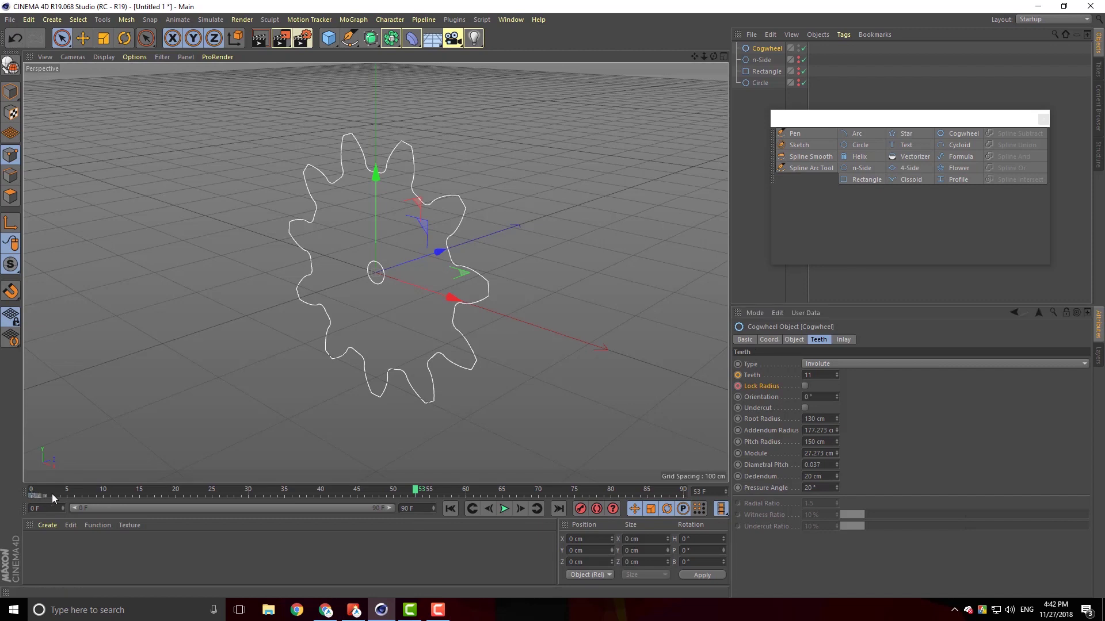
left_click_drag(51, 493, 44, 494)
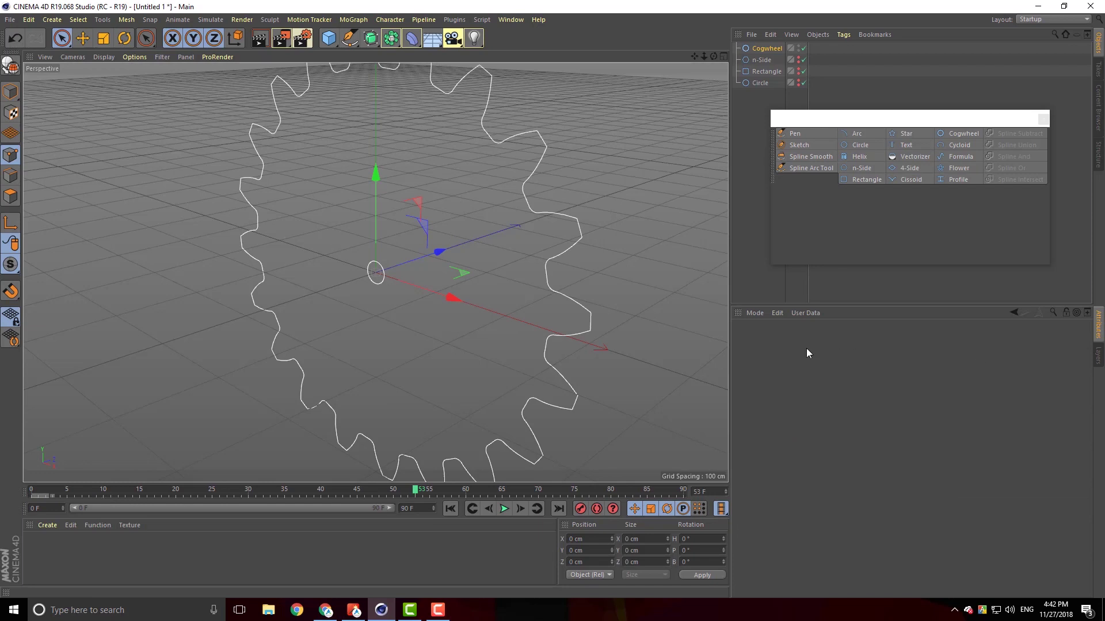
left_click(766, 50)
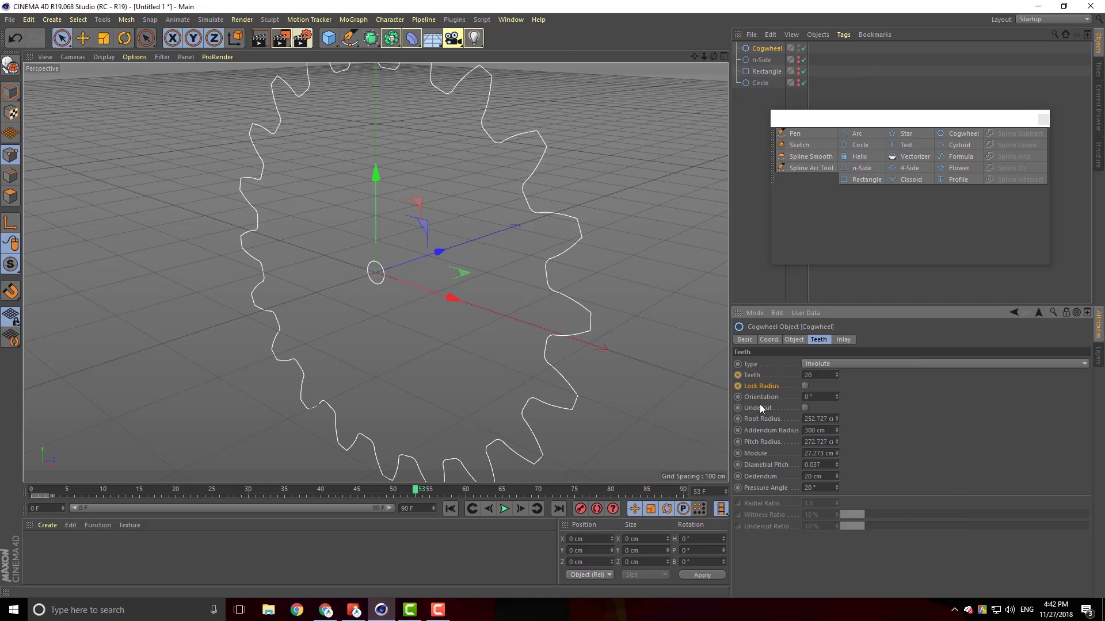
Toggle the cogwheel's undercut and set its teeth to about 187.5 cm root radius, 248.7 cm addendum radius, 38.6 cm dedendum and 22.8° pressure angle
left_click_drag(837, 397, 837, 399)
key("ctrl+z")
left_click(804, 408)
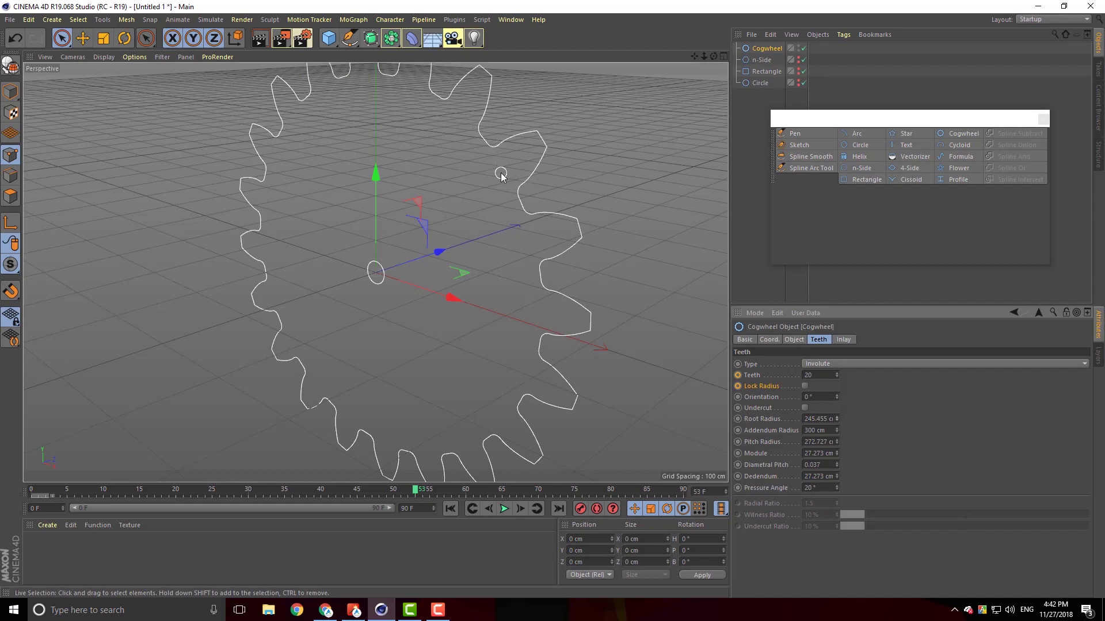
left_click_drag(837, 419, 836, 443)
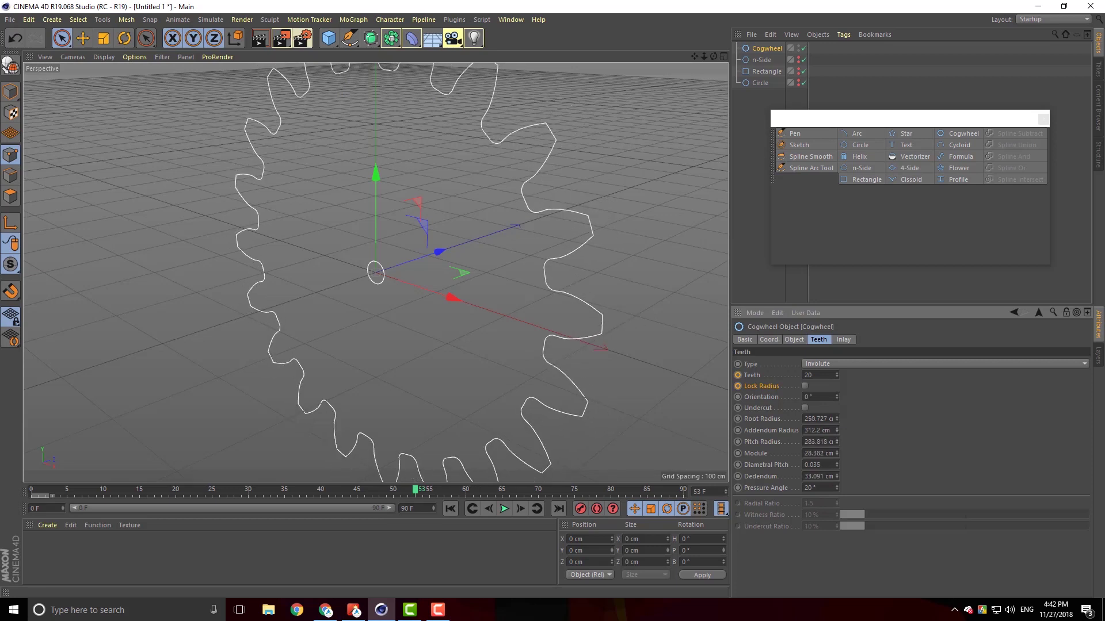
left_click_drag(837, 453, 838, 485)
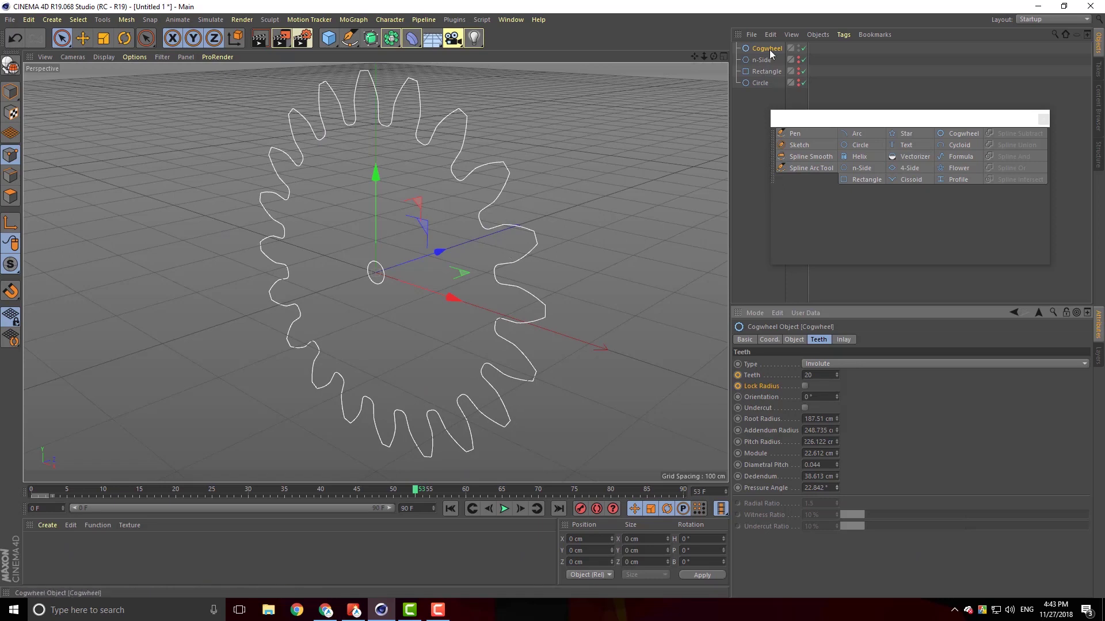
Hide the cogwheel, add a Text spline, and set its text to "TIrple Click Academy"
left_click(798, 46)
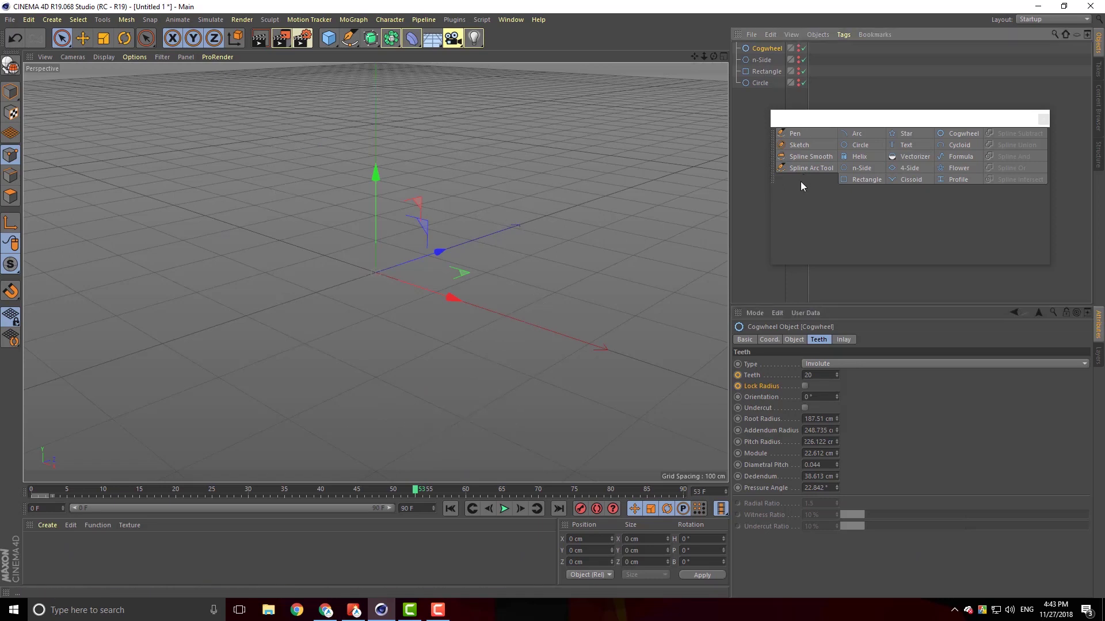
left_click(908, 144)
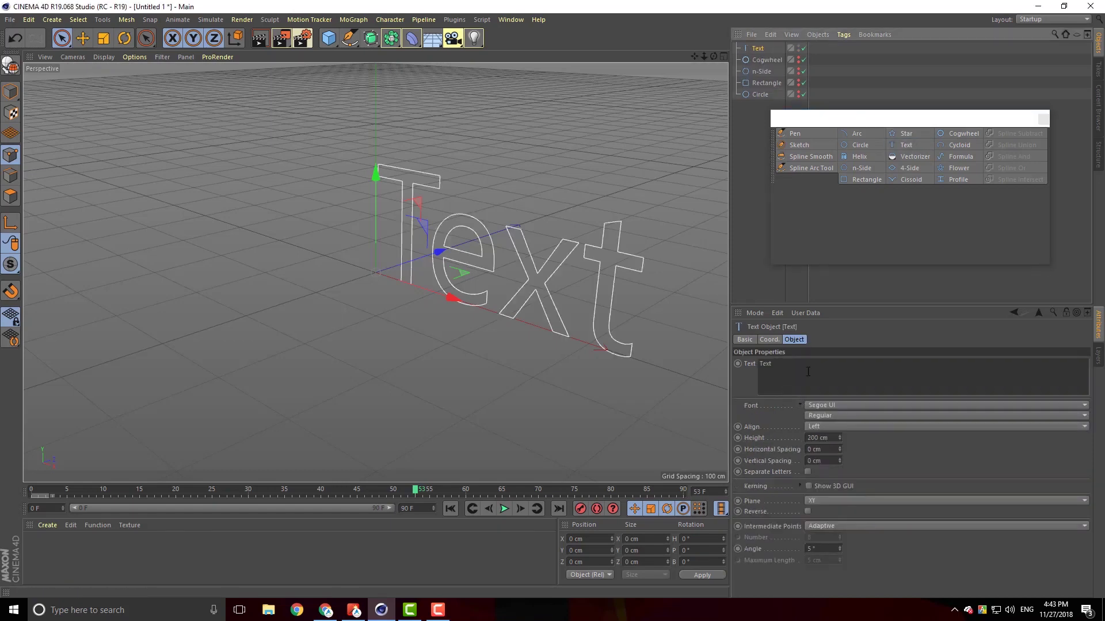
double_click(780, 367)
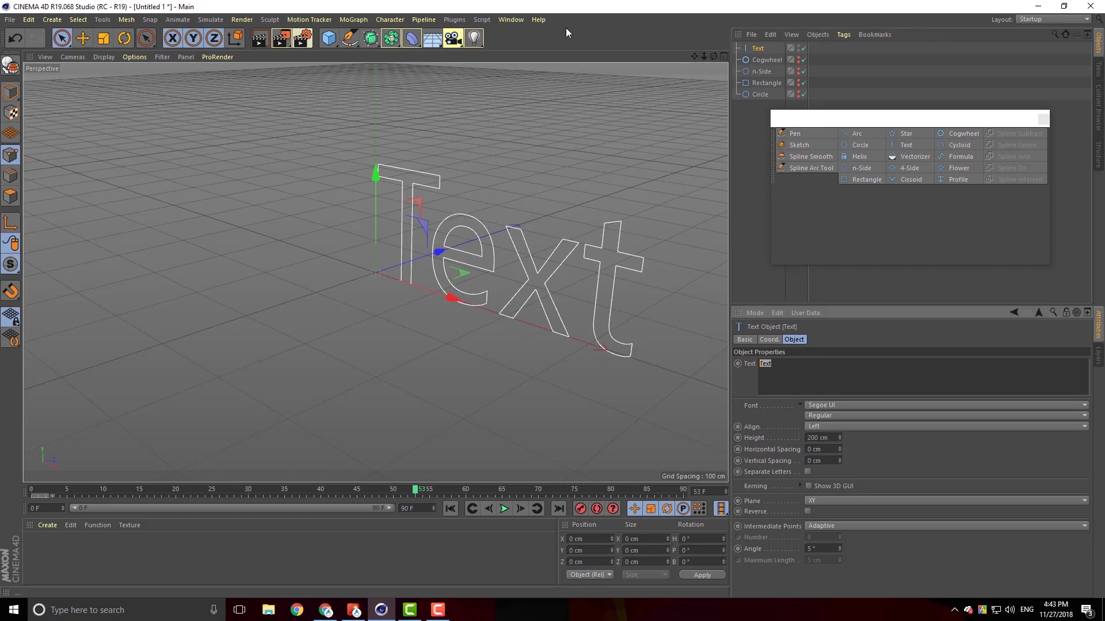
type("Tirple Click Academy")
Move the whole text object along X to about -731 cm in Model mode and render the view facing the text
left_click(10, 92)
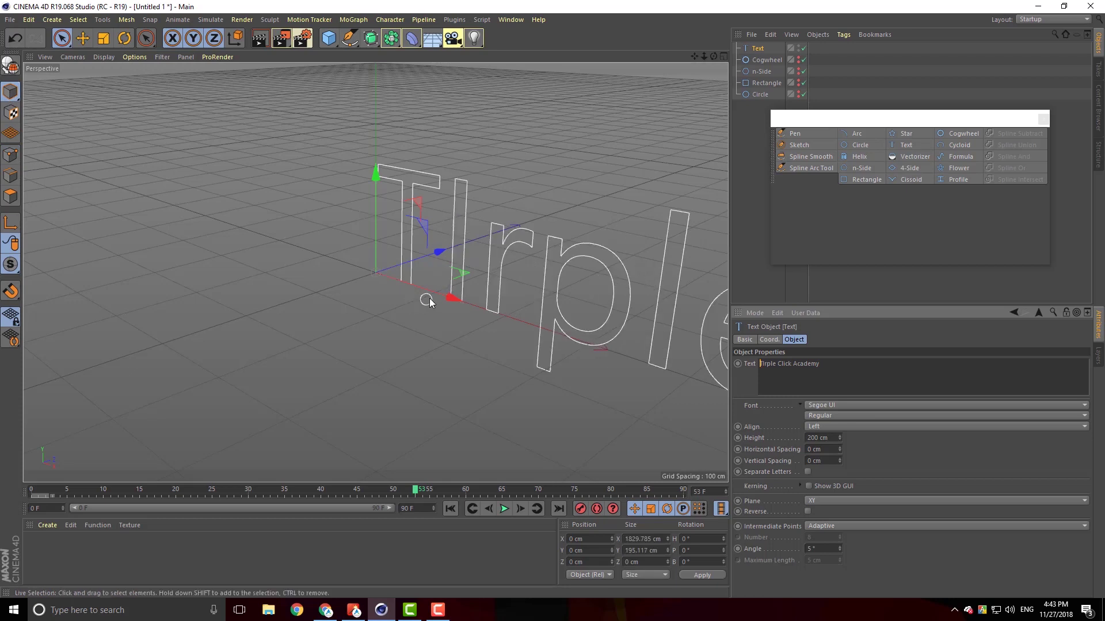
left_click_drag(442, 298, 140, 257)
scroll(545, 206, "down", 3)
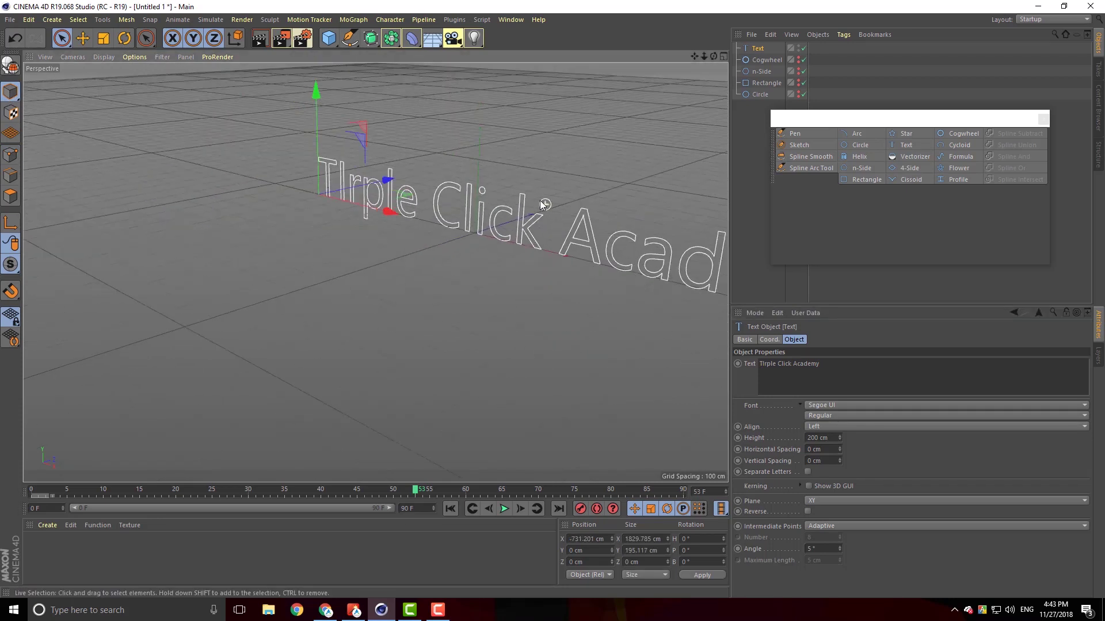
left_click_drag(545, 206, 446, 171, "alt")
left_click_drag(633, 316, 592, 316, "alt")
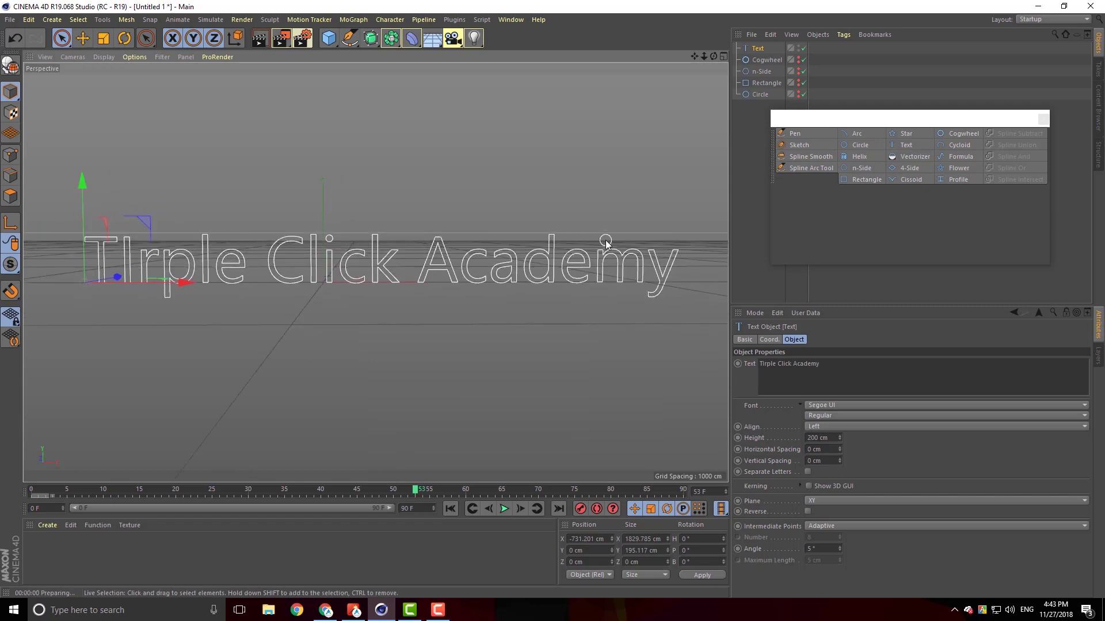
key("ctrl+r")
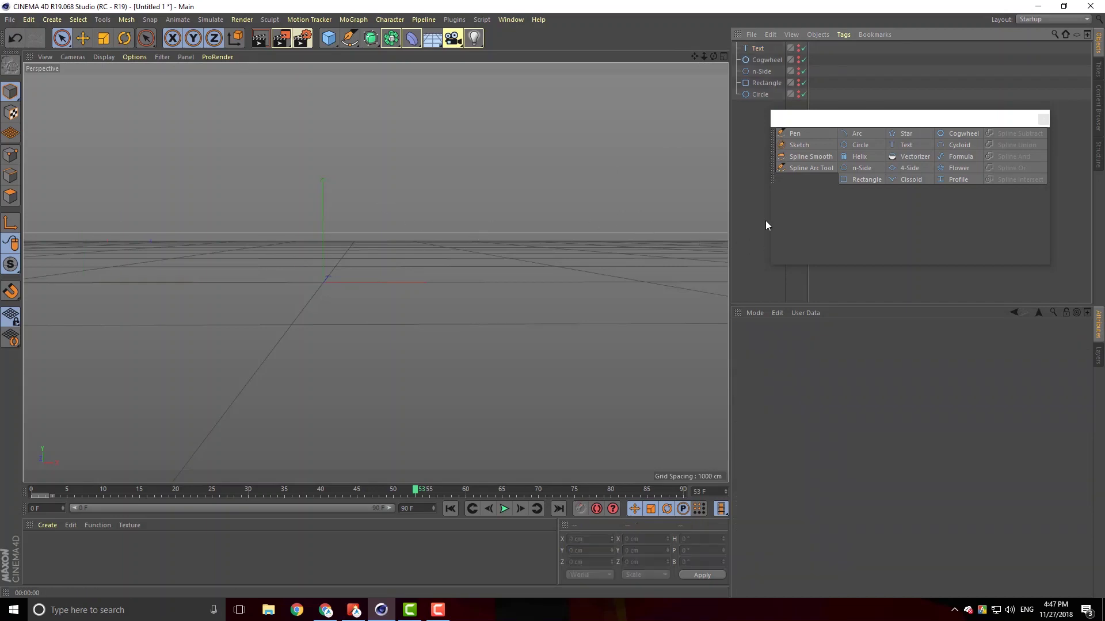
Draw a closed five-point Bezier spline about 400 cm wide with the Pen tool in the Front view, with a peaked top and a curved lower-right corner
left_click(796, 134)
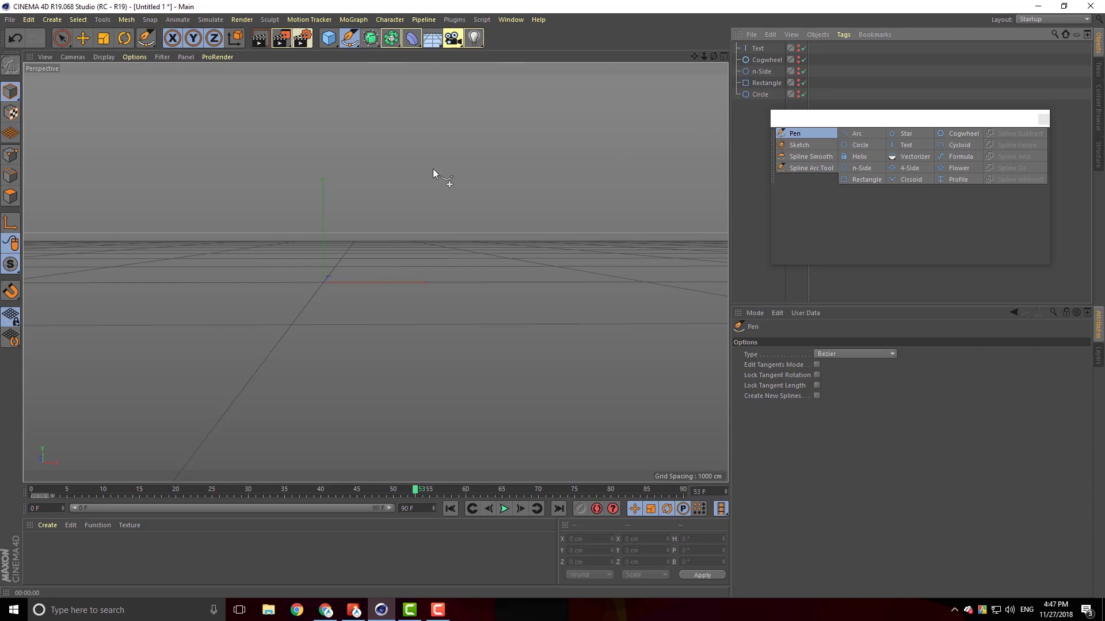
middle_click(384, 259)
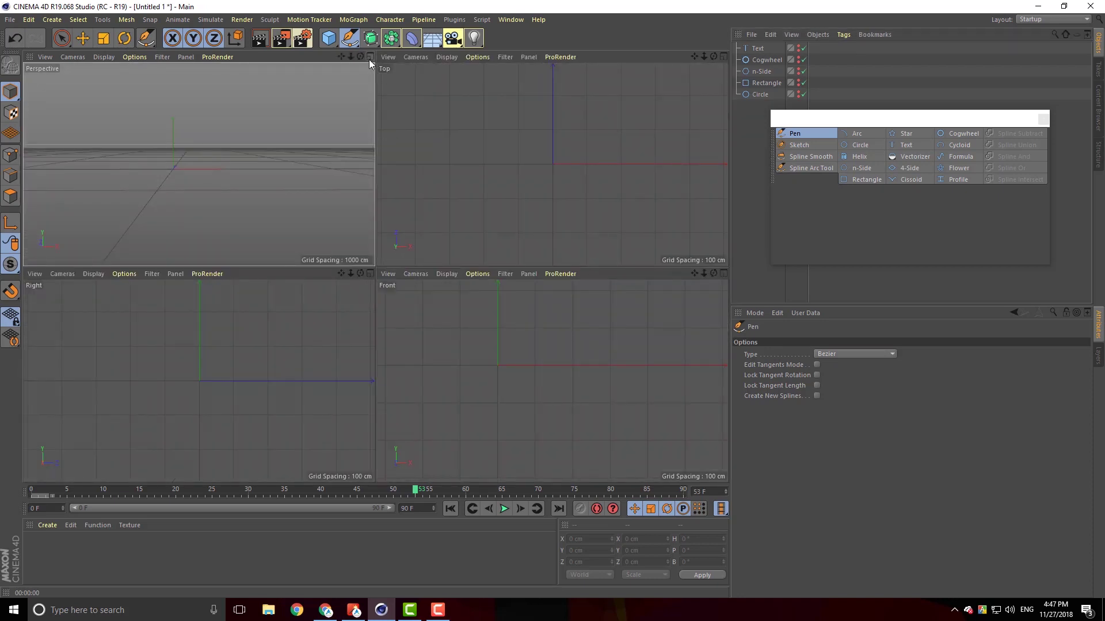
middle_click(692, 312)
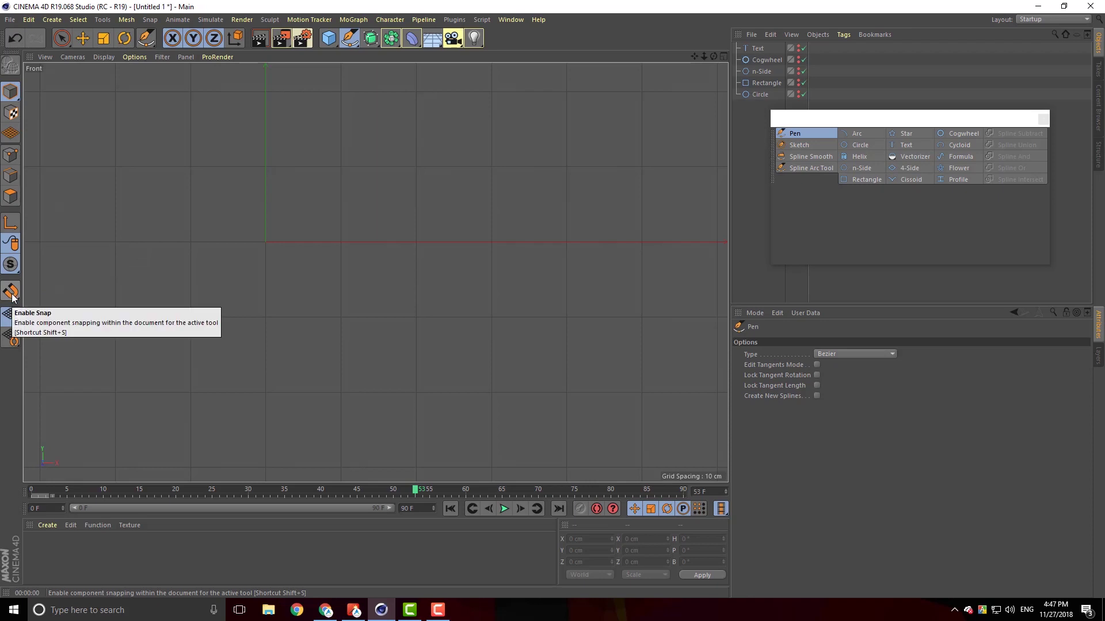
left_click_drag(12, 292, 80, 205)
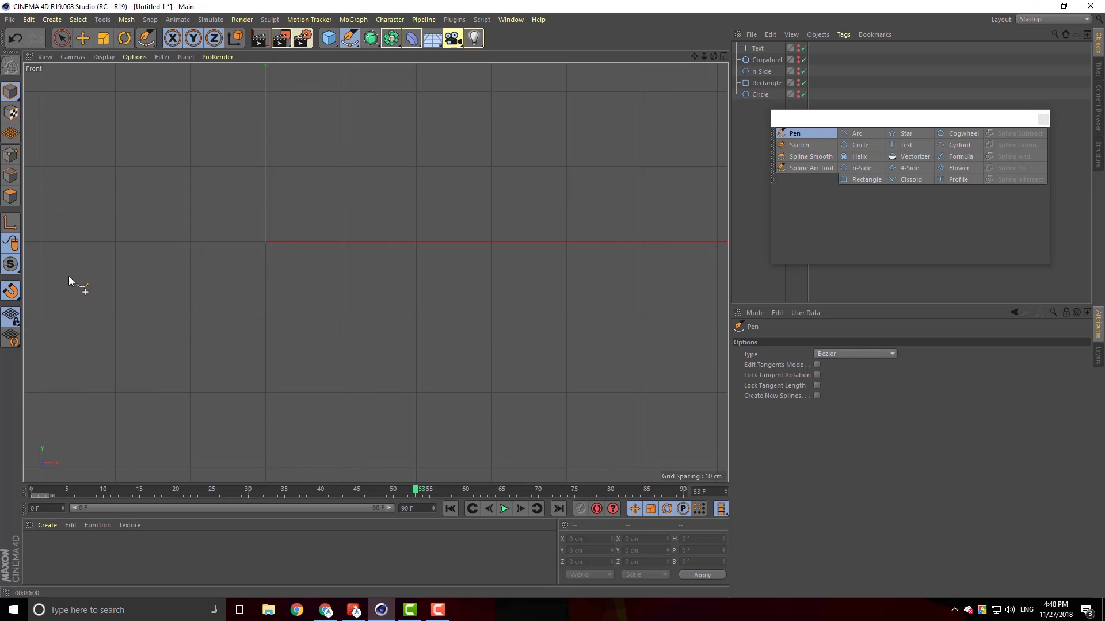
left_click_drag(12, 291, 62, 206)
left_click(115, 240)
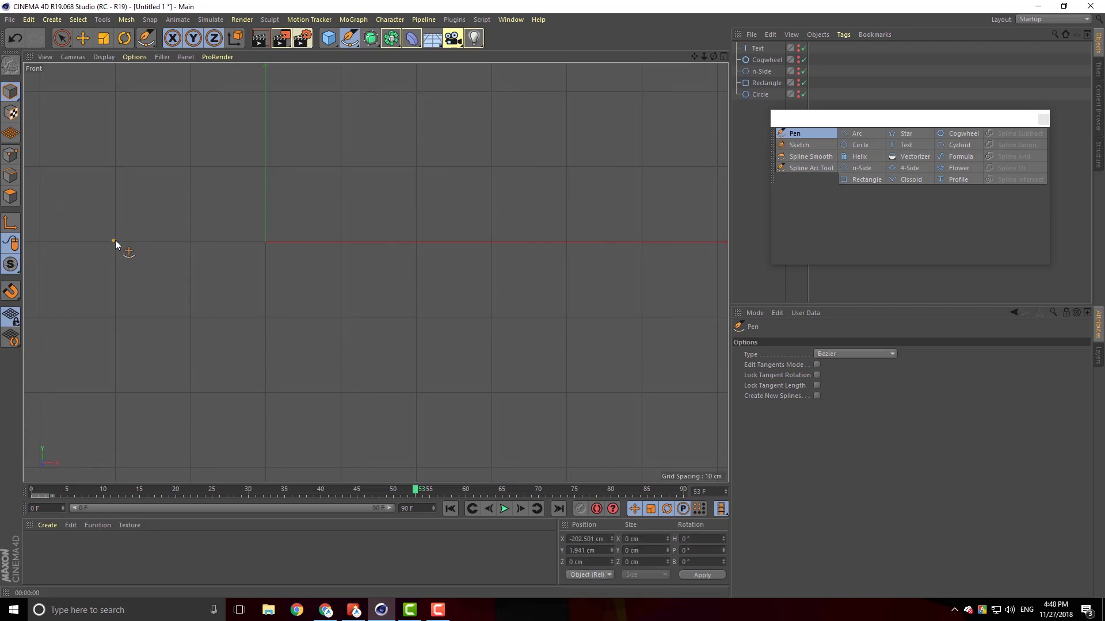
left_click(266, 164)
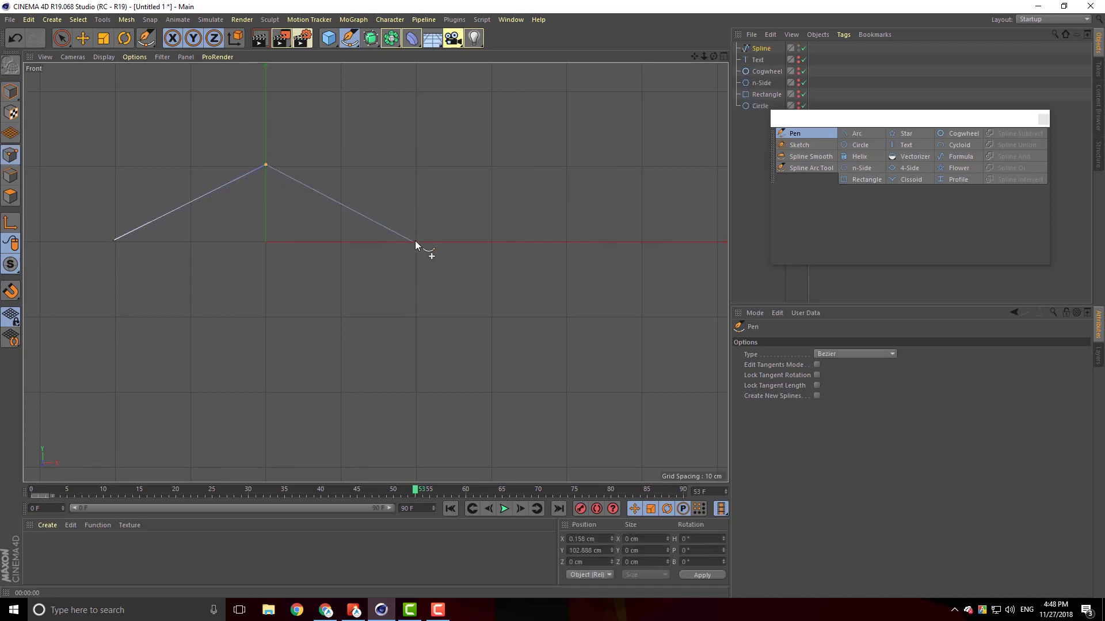
left_click(418, 242)
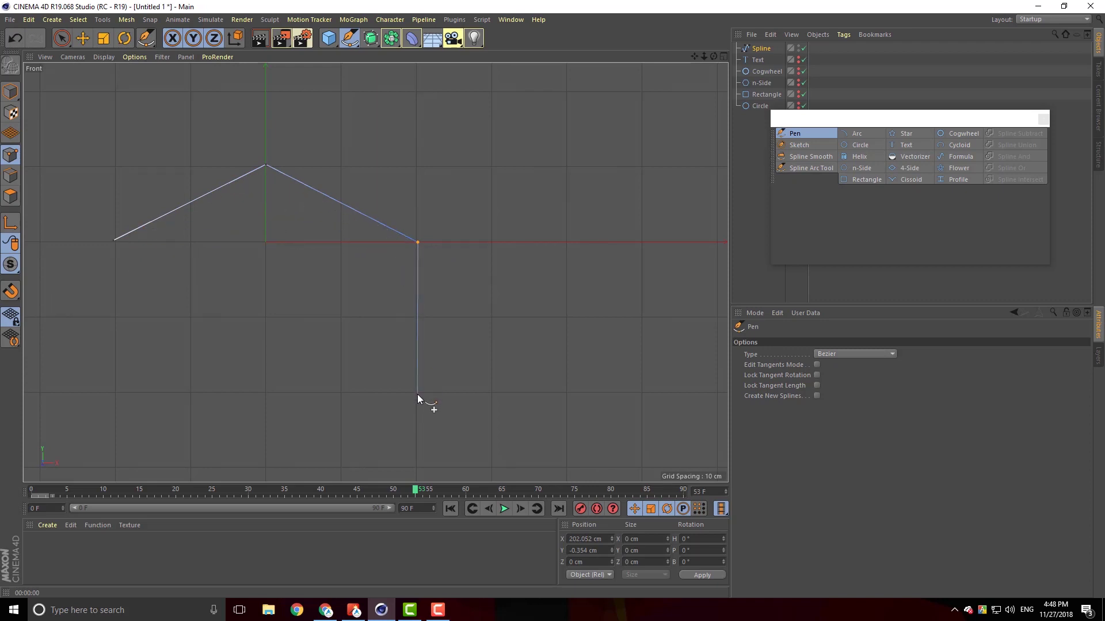
left_click_drag(416, 395, 347, 442)
left_click(122, 393)
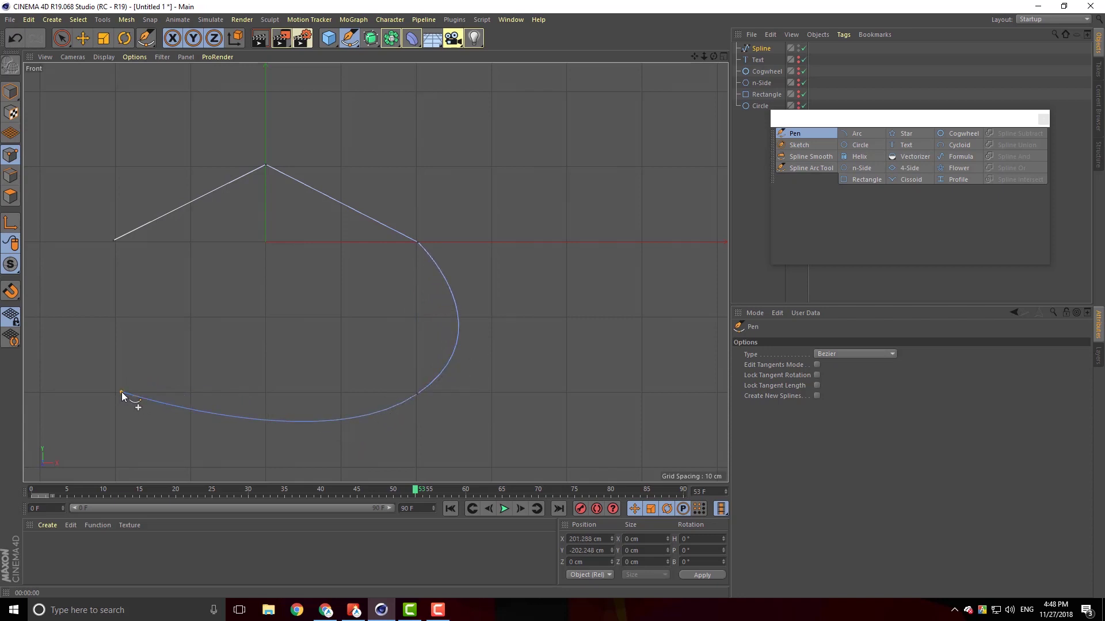
left_click(112, 240)
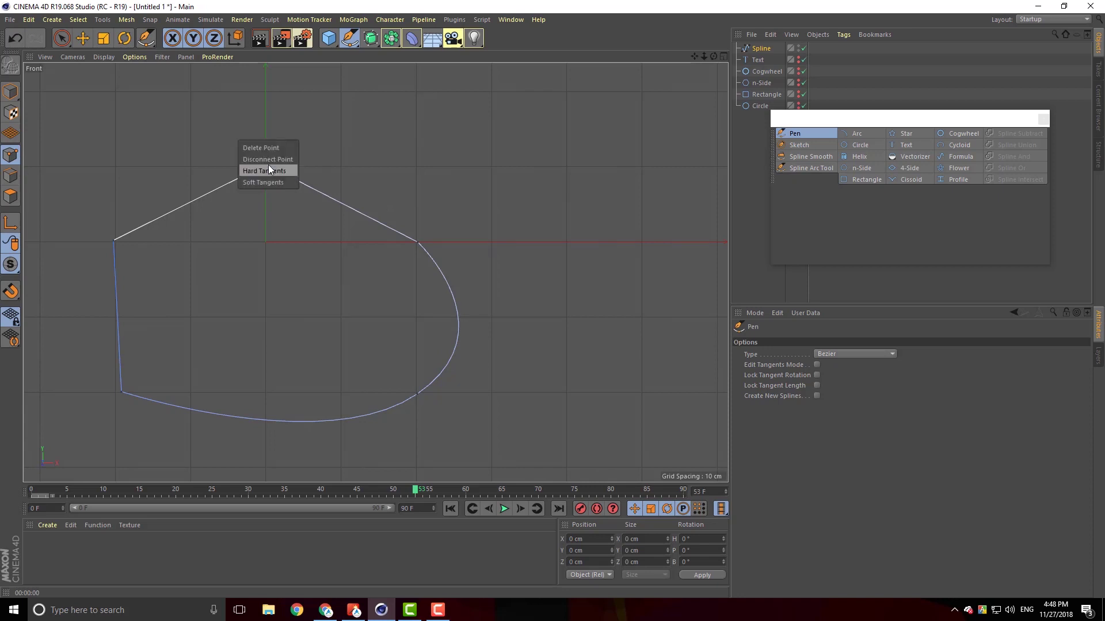
Give the spline's top point soft tangents, lengthen its right handle, and bend that handle upward independently of the left one
left_click(267, 181)
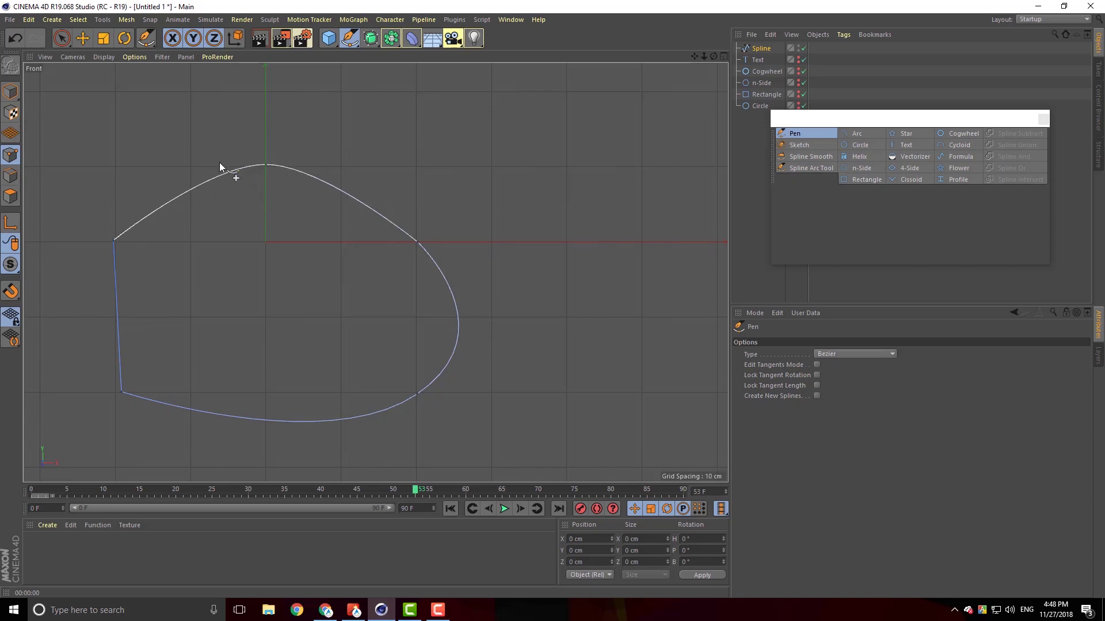
left_click(265, 164)
left_click_drag(226, 164, 337, 165)
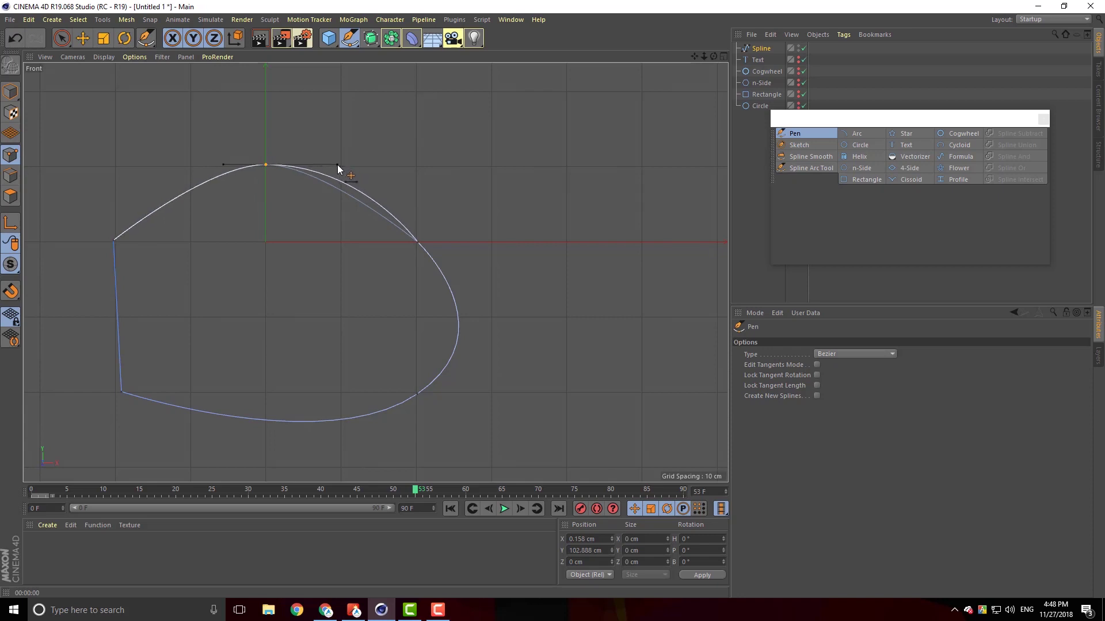
left_click_drag(339, 164, 310, 78)
Bend the tangents of the spline's upper-right point, move that point to about X 260, Y 21 cm, and shift the top point down and left
left_click(419, 243)
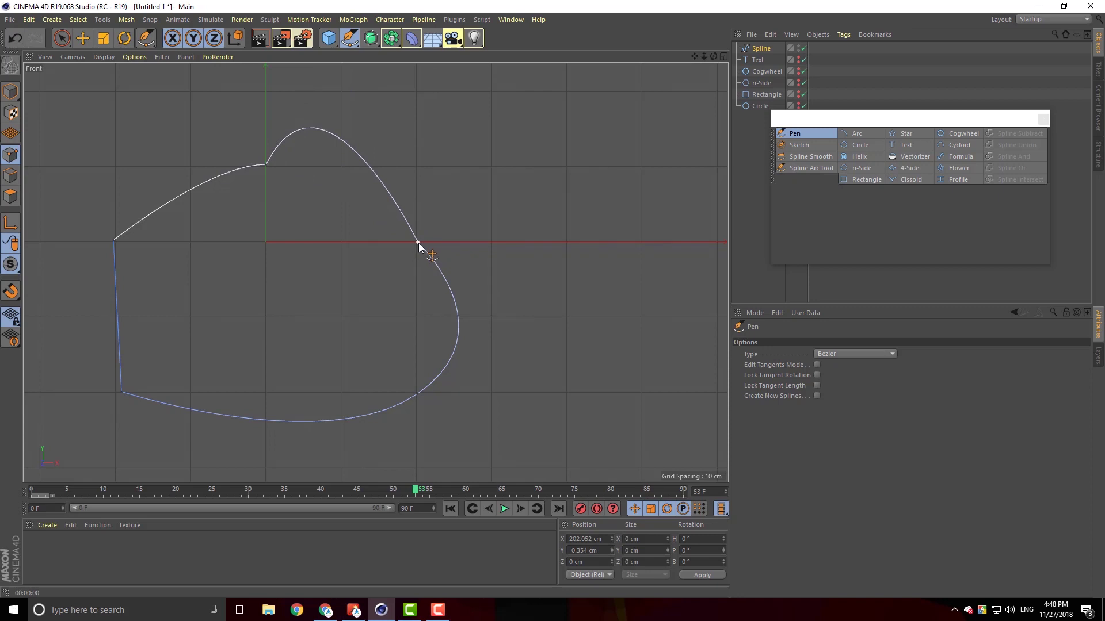
left_click(423, 260)
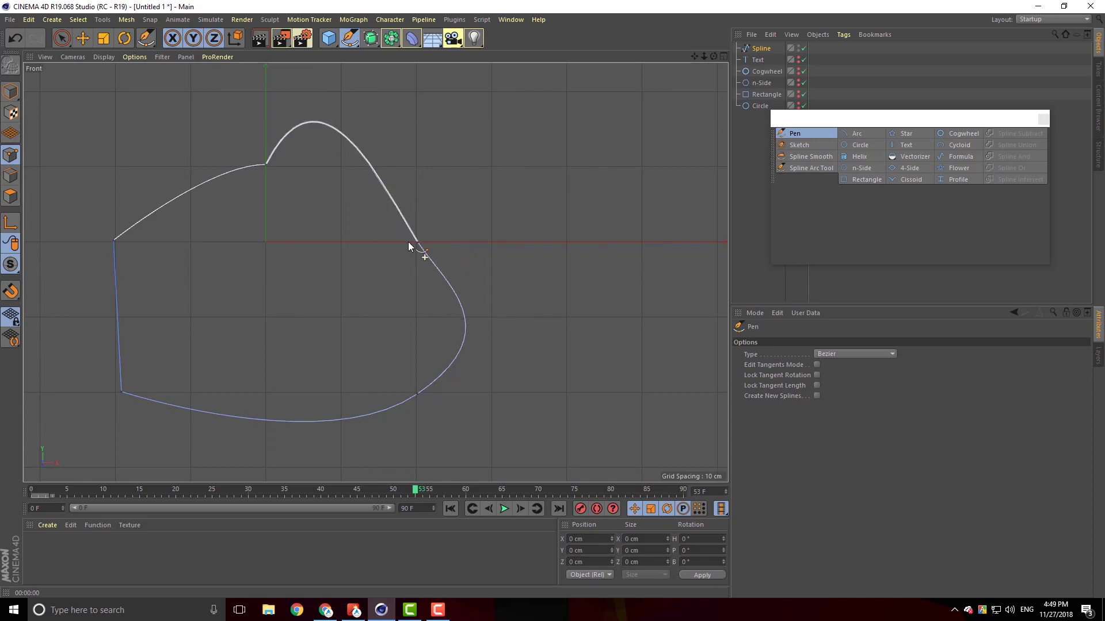
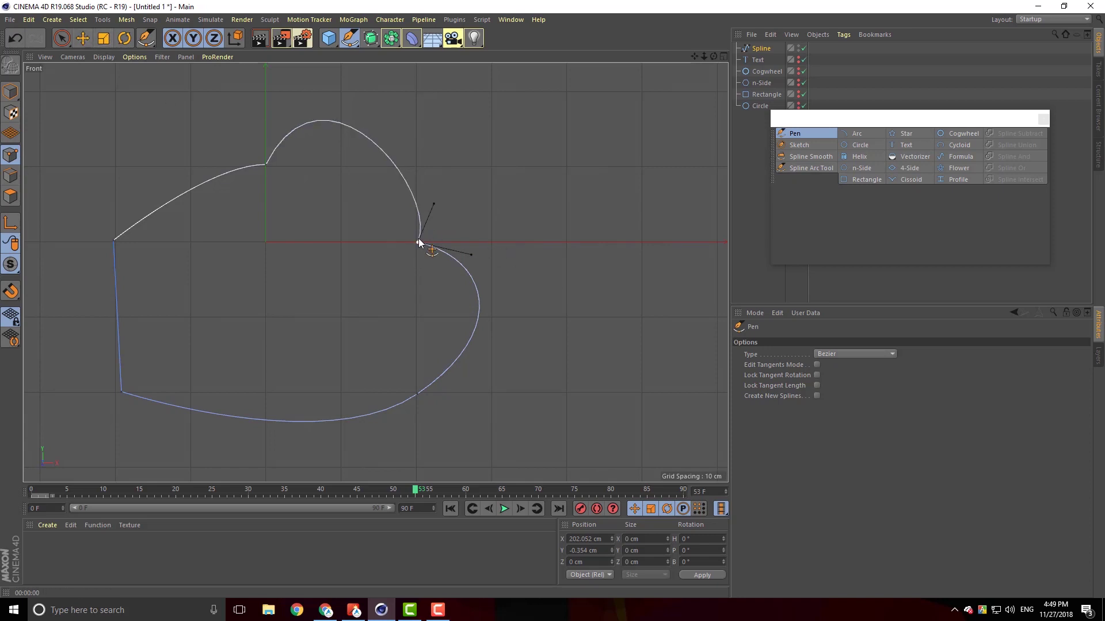
left_click_drag(418, 242, 461, 226)
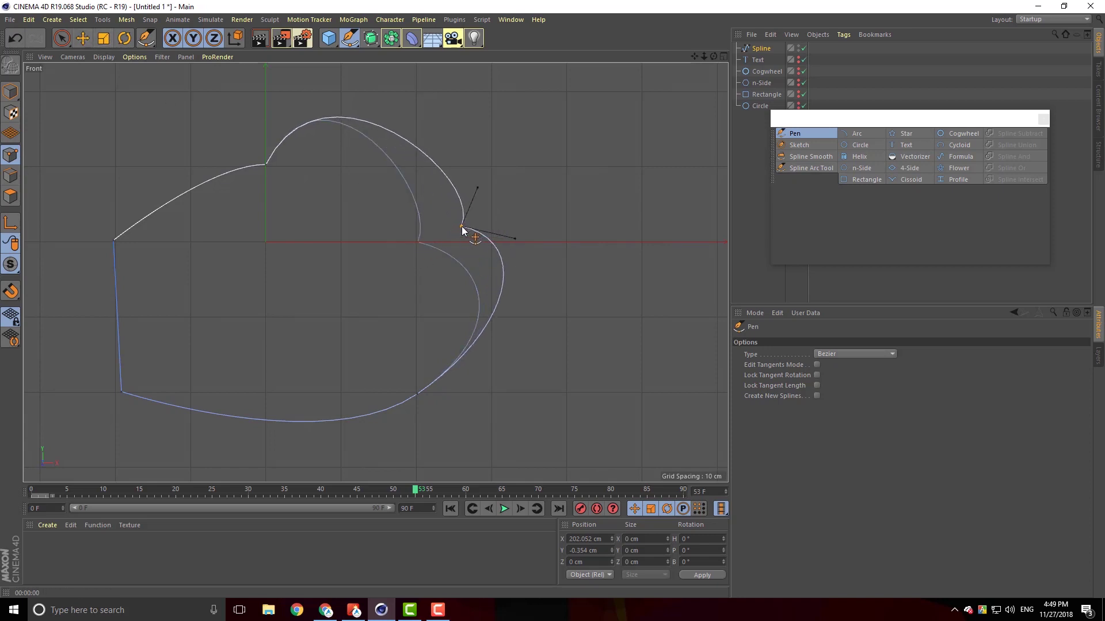
left_click_drag(267, 166, 235, 219)
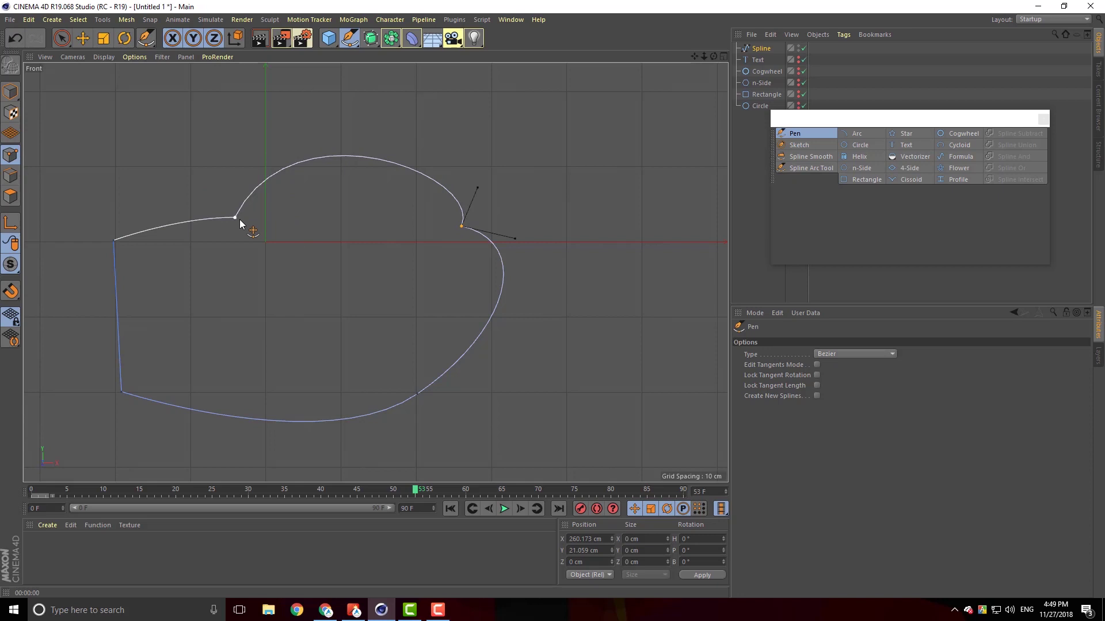
Draw a freehand looping curve with the Sketch tool above and to the right of the closed spline
left_click(811, 142)
left_click_drag(523, 162, 477, 162)
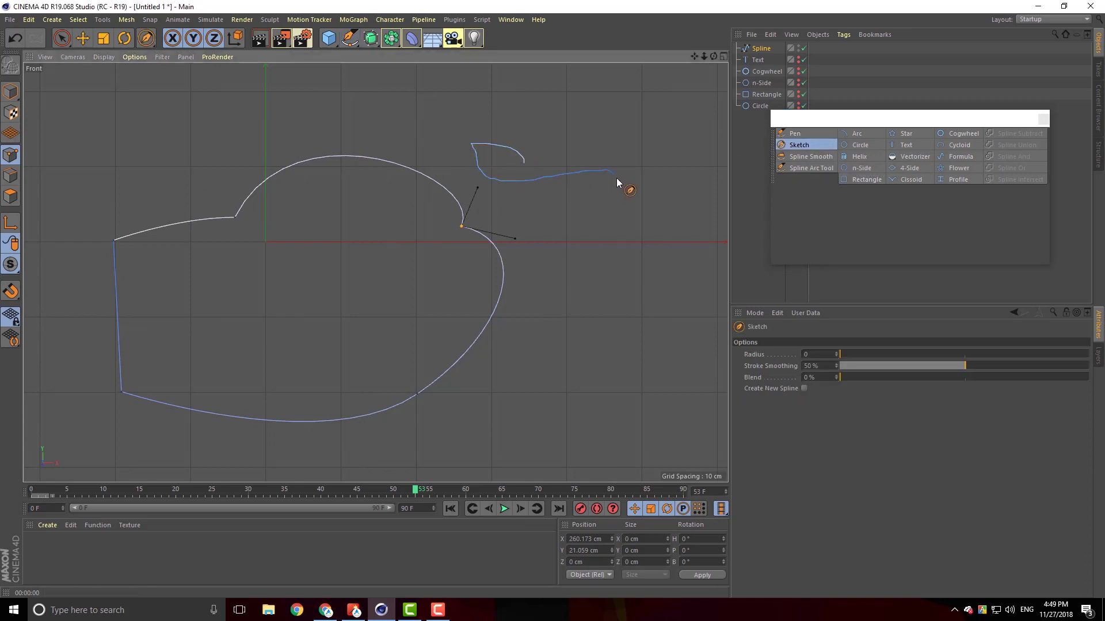
mouse_move(567, 171)
left_mouse_down()
mouse_move(543, 134)
mouse_move(524, 164)
left_mouse_up()
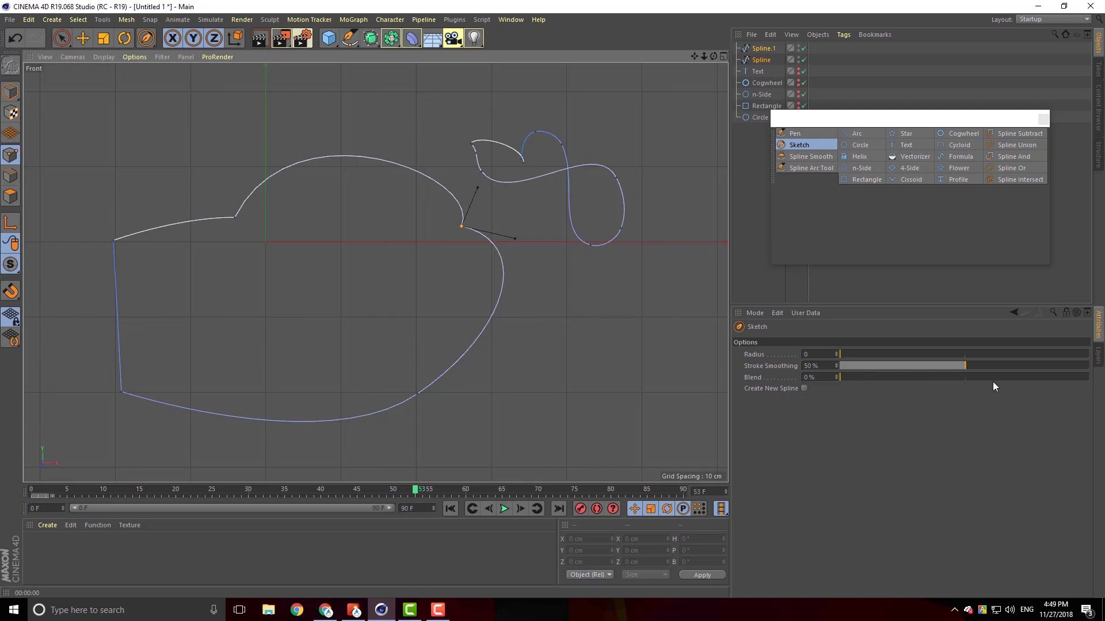
Smooth the freehand looping spline with the Spline Smooth brush until its loops shrink into a softer shape
left_click(766, 49)
left_click(765, 59)
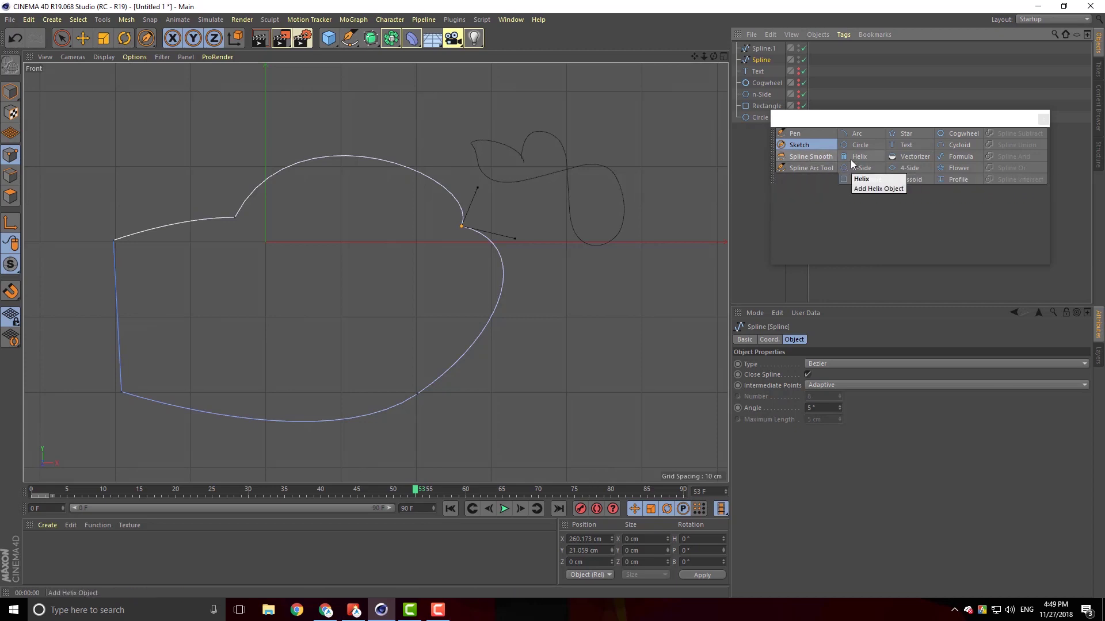
left_click(823, 158)
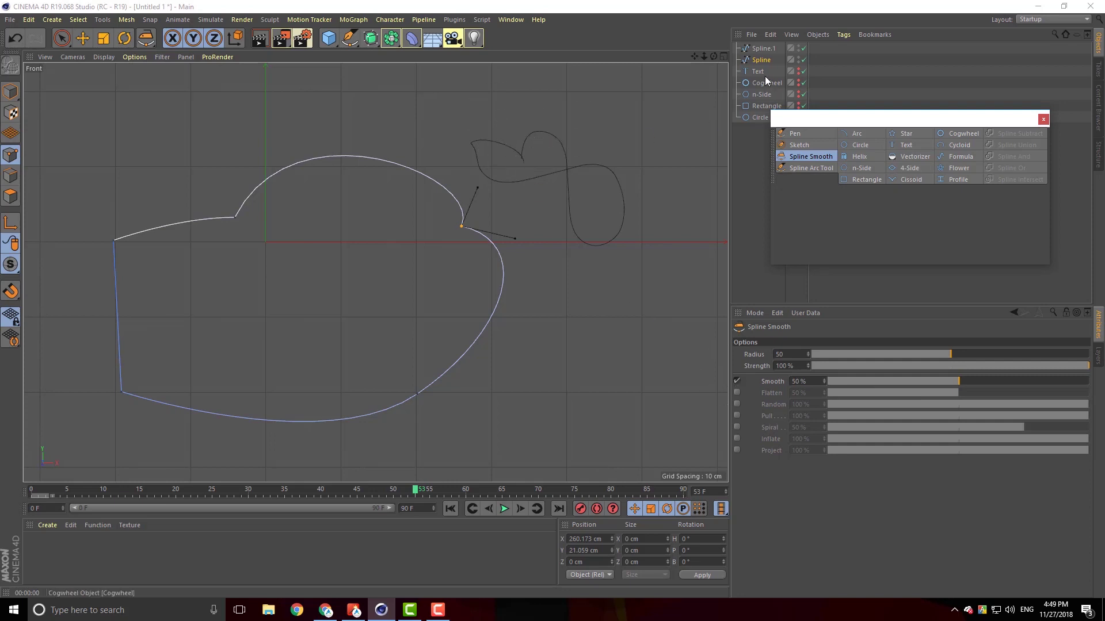
left_click(764, 49)
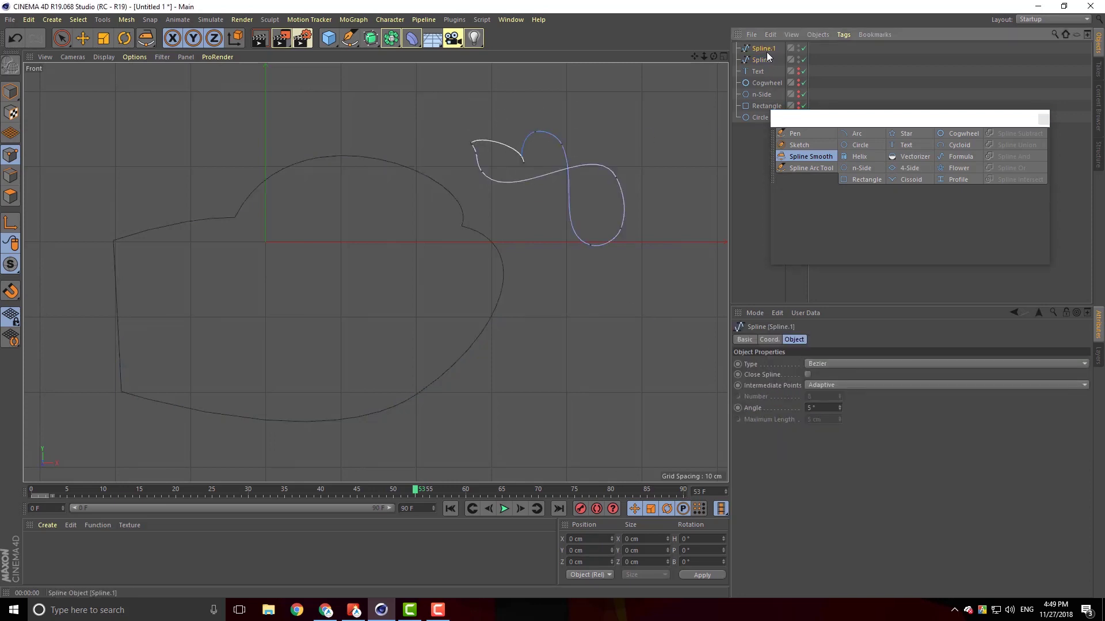
mouse_move(529, 155)
left_mouse_down()
mouse_move(558, 144)
mouse_move(610, 155)
mouse_move(610, 210)
mouse_move(536, 187)
mouse_move(484, 130)
mouse_move(627, 123)
mouse_move(577, 163)
mouse_move(526, 162)
mouse_move(518, 140)
mouse_move(534, 149)
left_mouse_up()
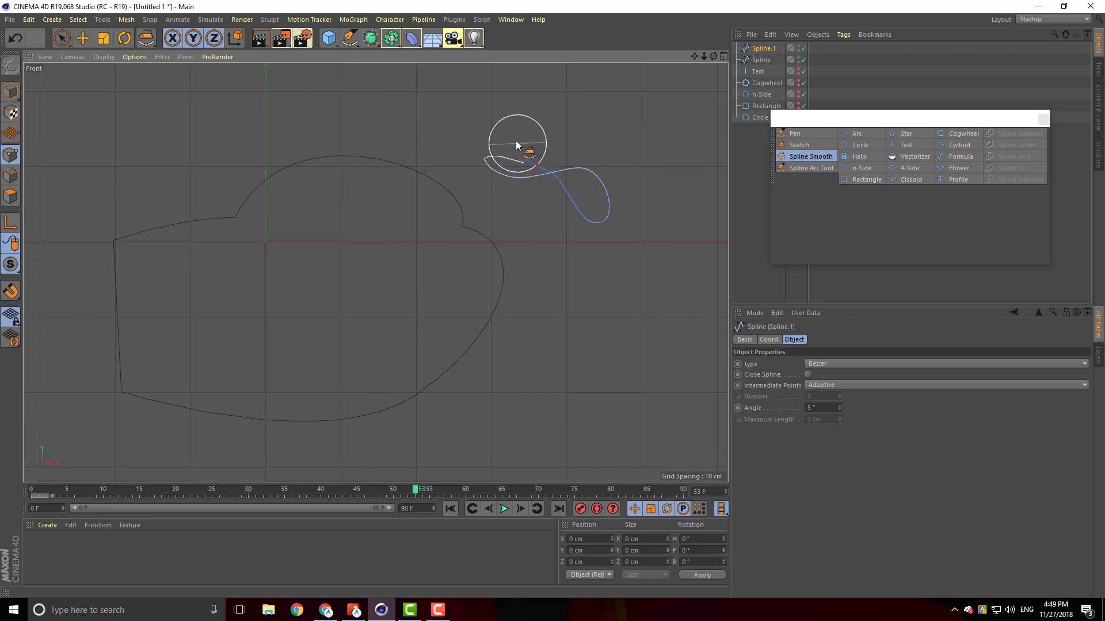
left_click_drag(473, 171, 505, 254)
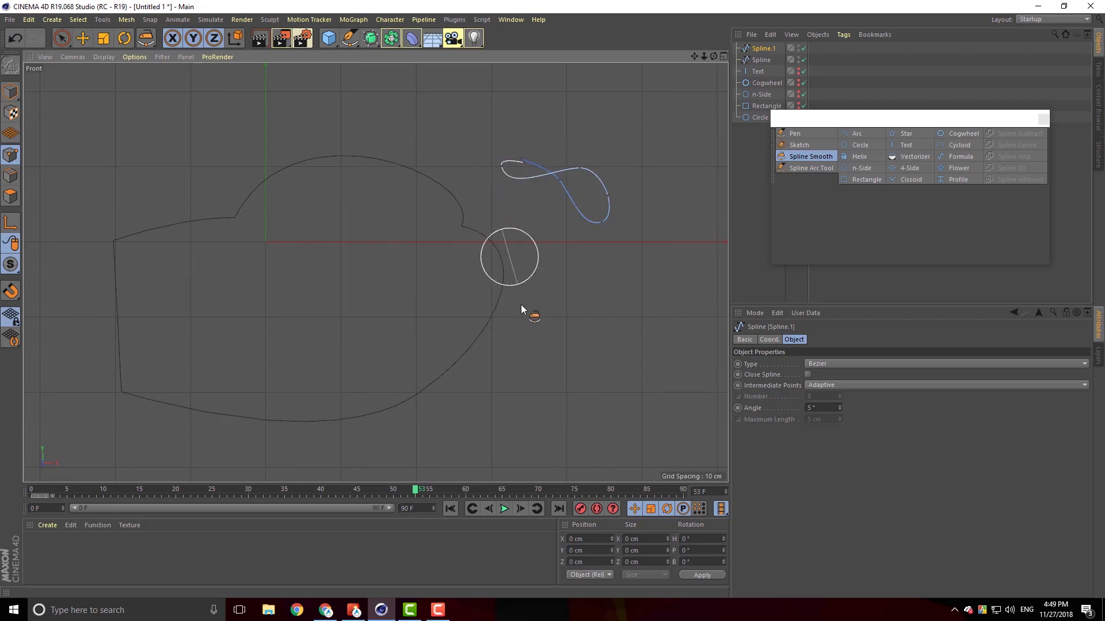
Smooth the closed spline's outline with the Spline Smooth brush, rounding its right side and the dip on the upper-left slope
left_click(761, 60)
mouse_move(467, 332)
left_mouse_down()
mouse_move(407, 247)
mouse_move(443, 205)
mouse_move(185, 116)
left_mouse_up()
left_click_drag(258, 202, 148, 233)
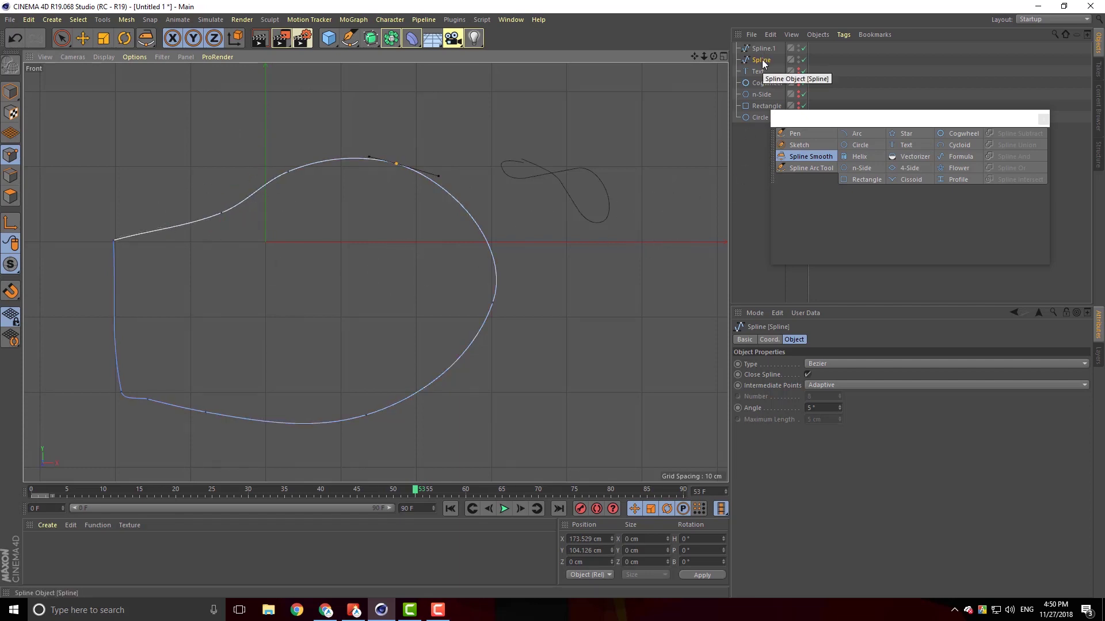
Insert points on the closed spline's upper-left slope with the Pen tool and delete one of them
left_click(823, 133)
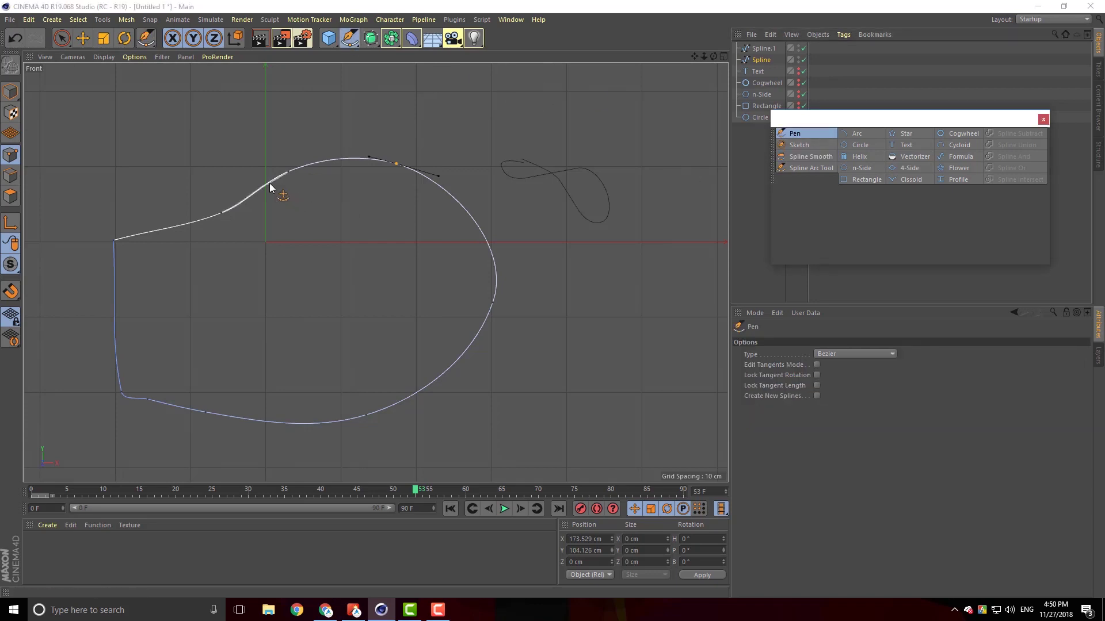
left_click(269, 183)
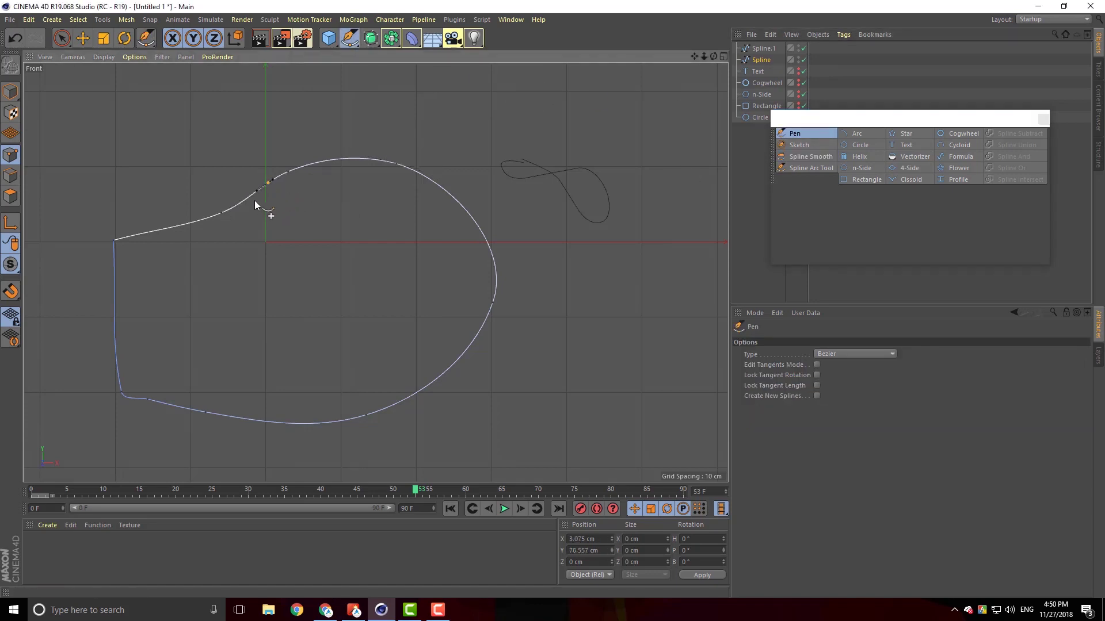
right_click(268, 186)
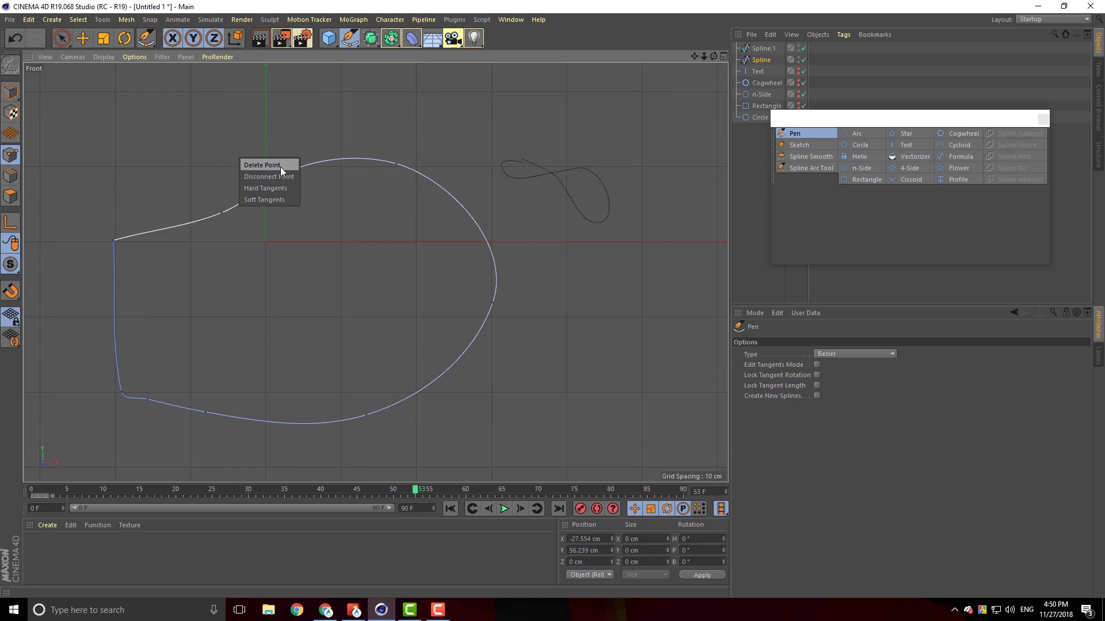
left_click(281, 166)
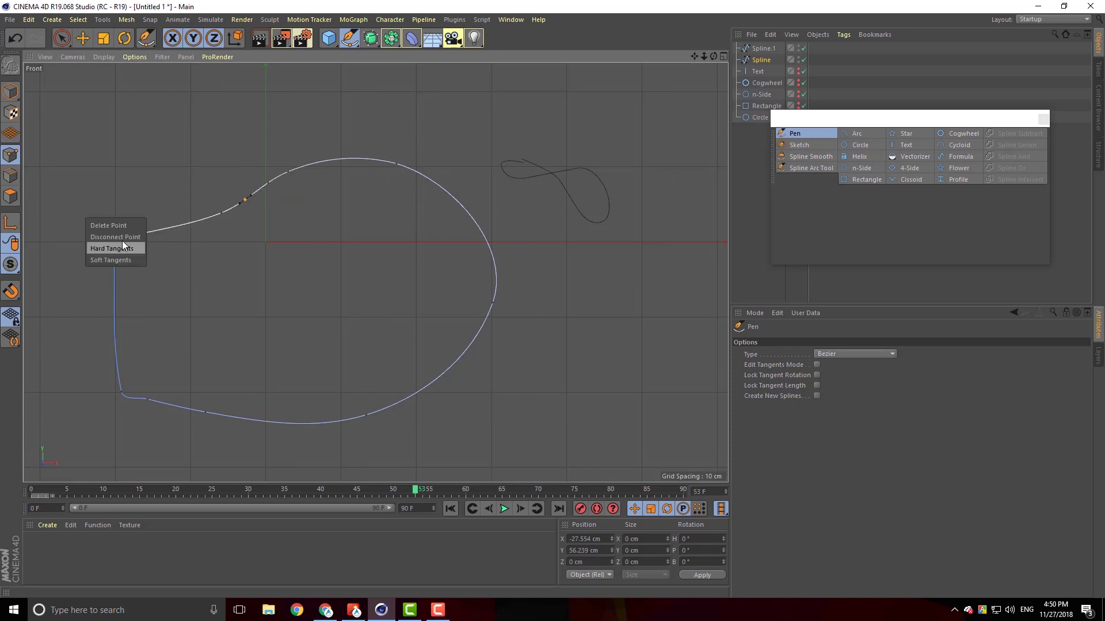
Give hard tangents to the closed spline's upper-left corner point and to its upper-right point
left_click(123, 244)
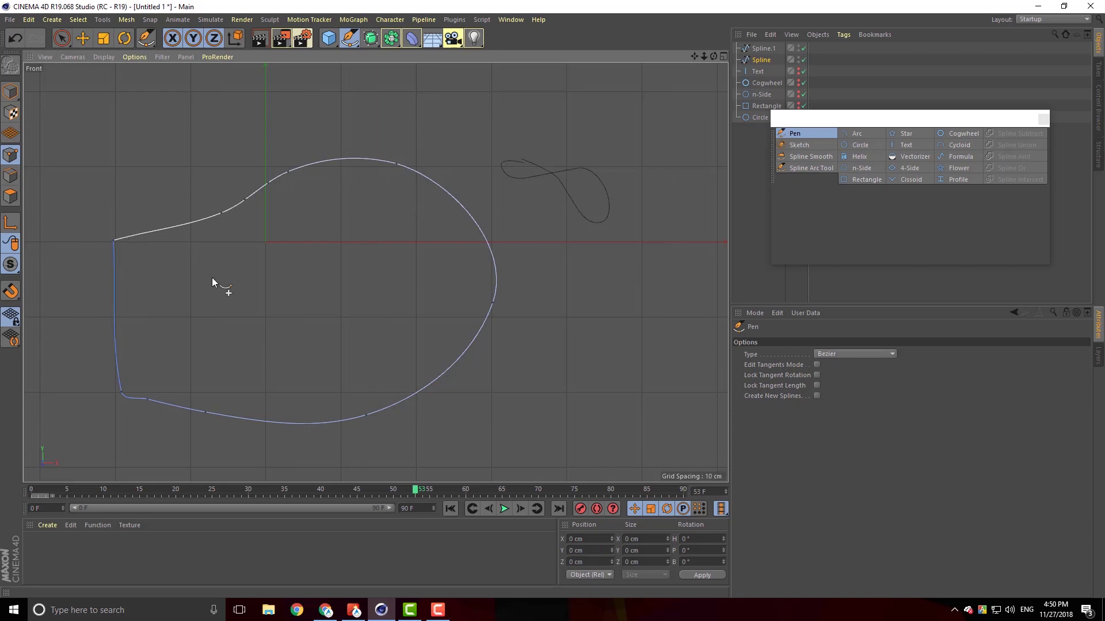
left_click(396, 165)
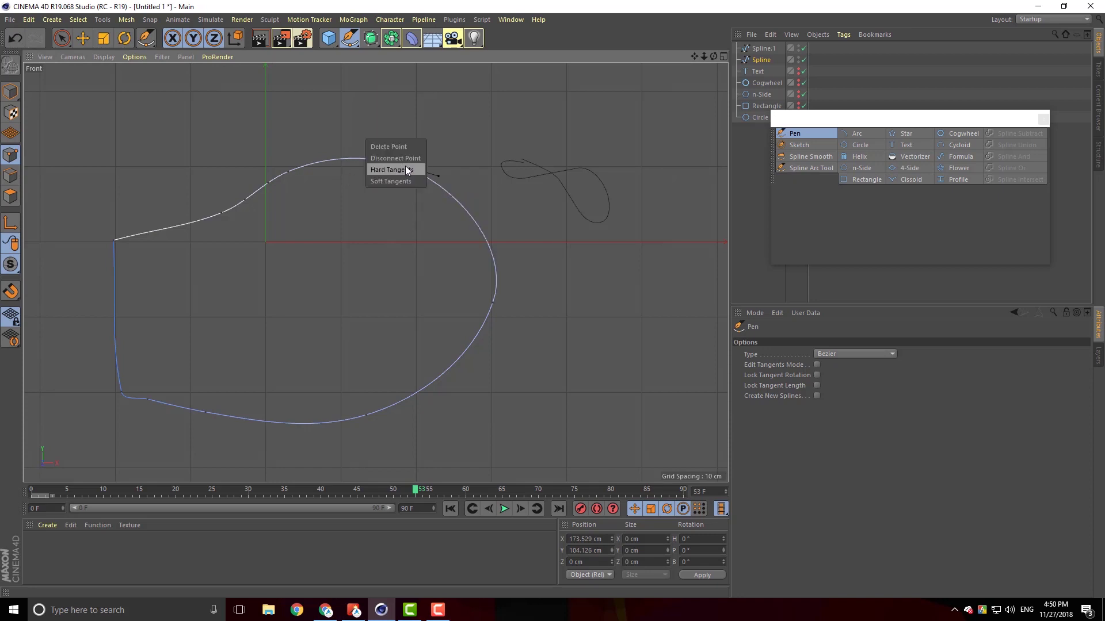
left_click(406, 170)
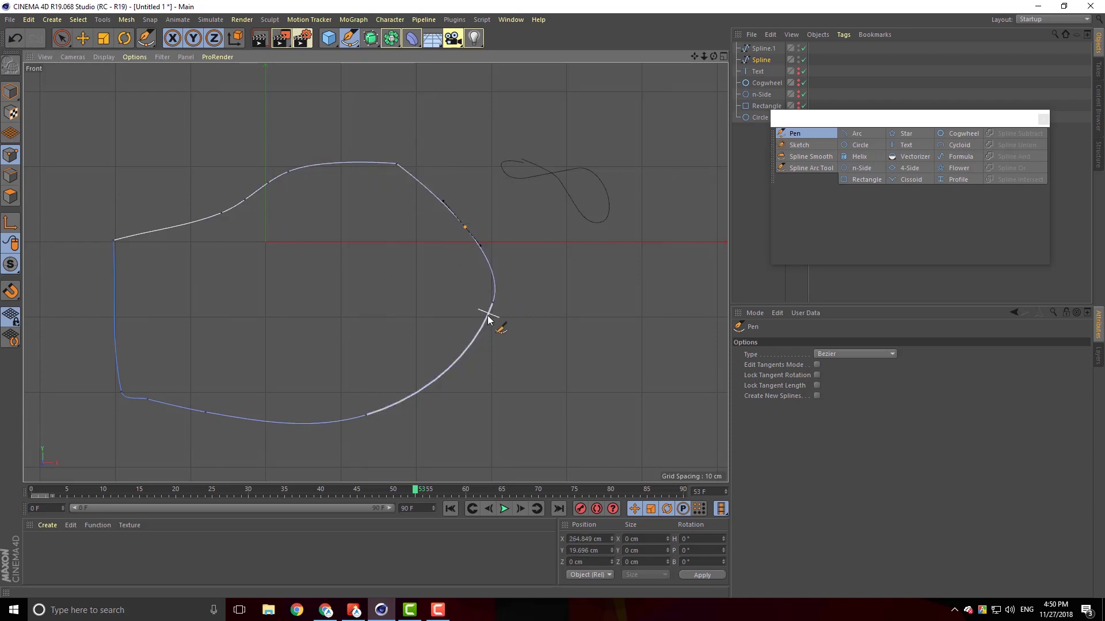
Add extra points all around the closed spline with the Pen tool, undoing one misplaced point on the lower-right curve
left_click(436, 368)
key("ctrl+z")
left_click(437, 377)
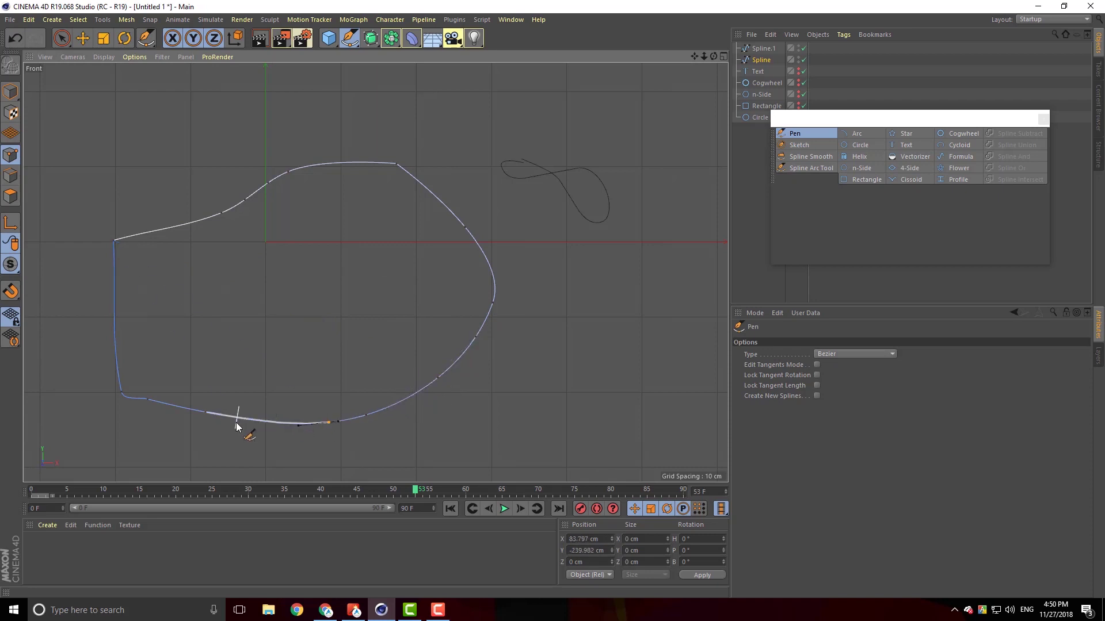
left_click(181, 407)
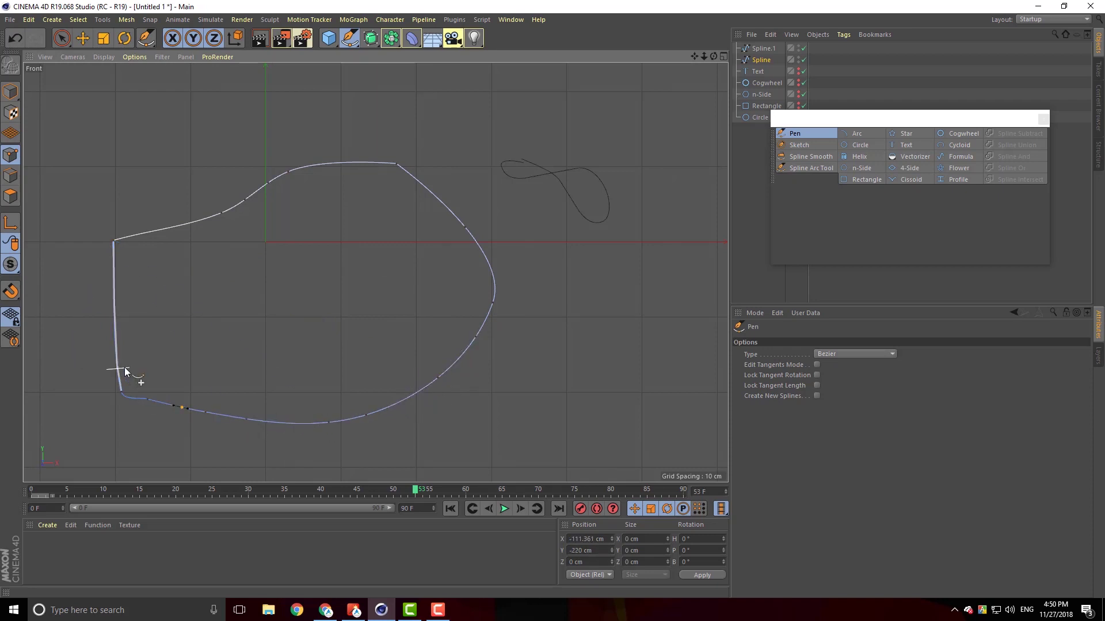
left_click(114, 297)
left_click(156, 230)
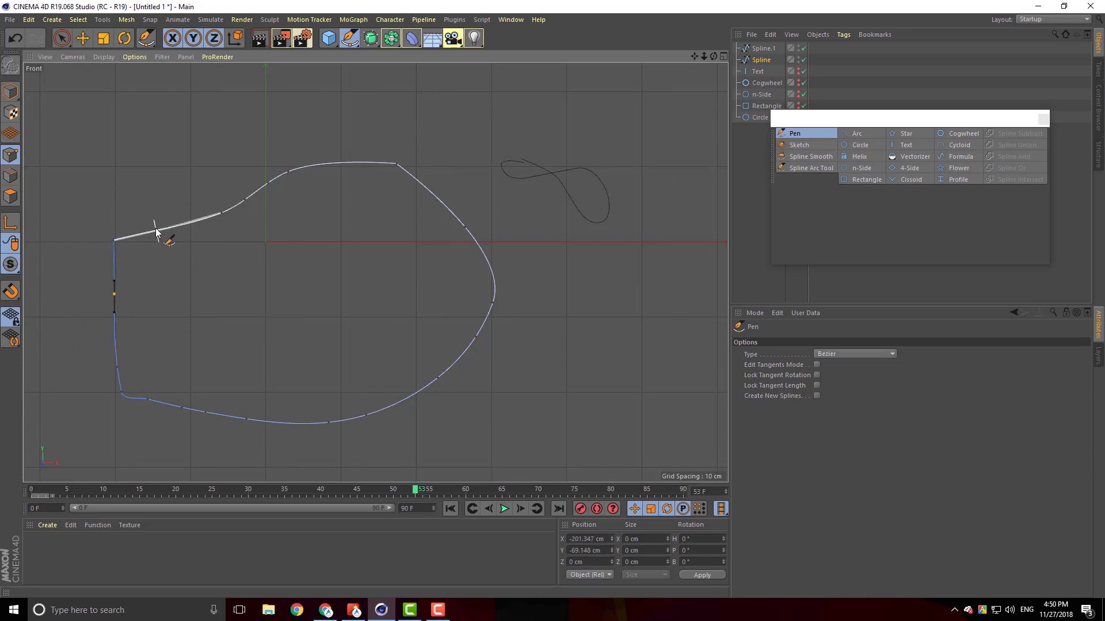
left_click(203, 219)
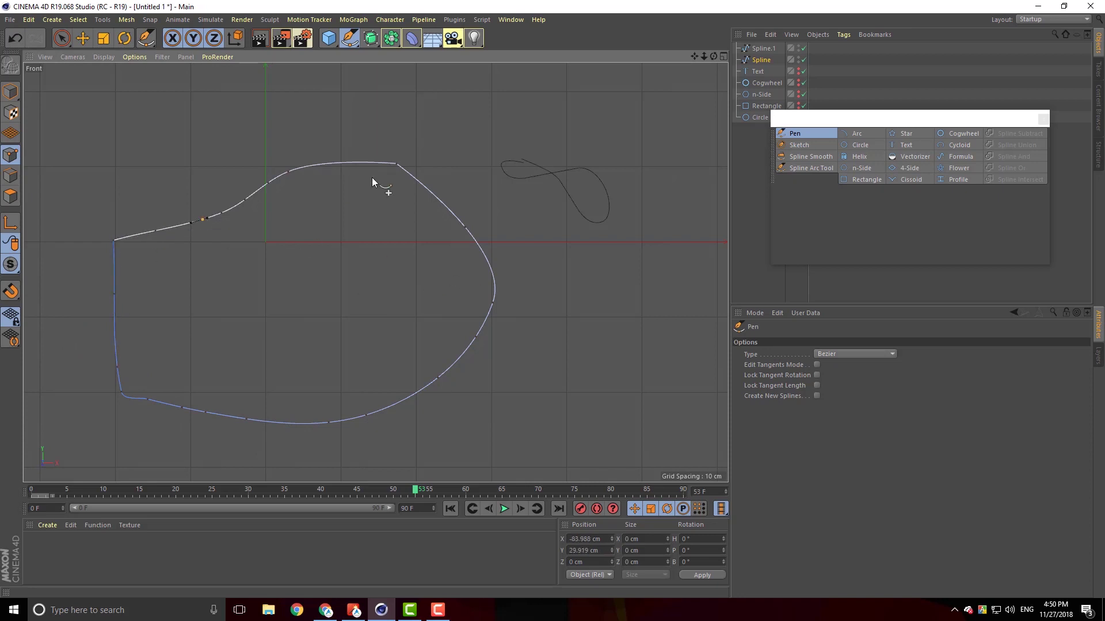
left_click(352, 163)
left_click(431, 192)
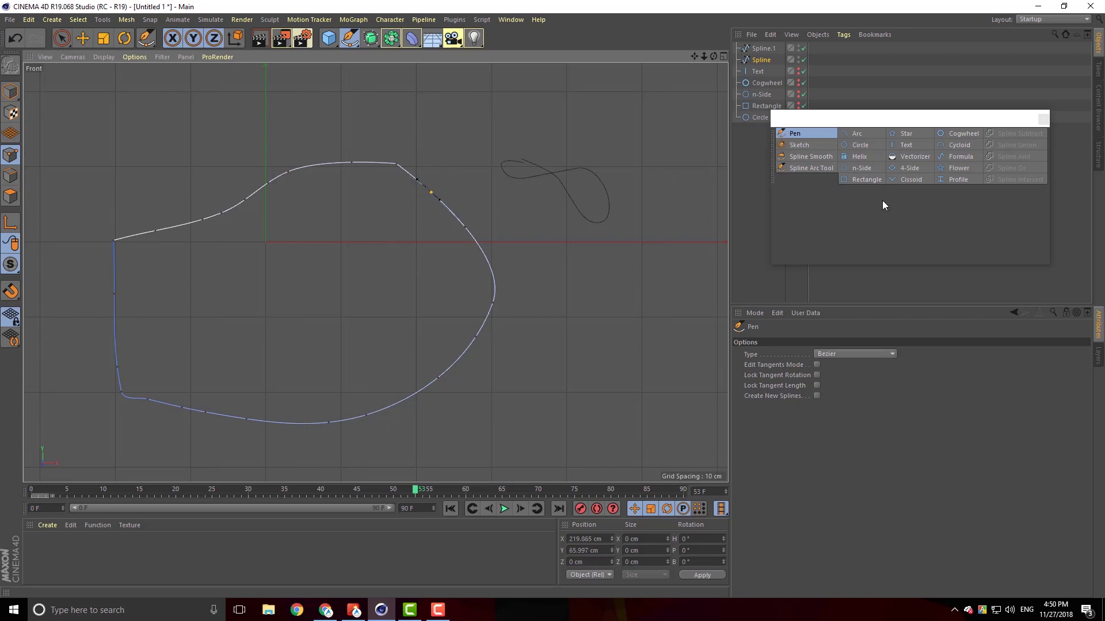
Flatten the closed spline's right side using the Spline Smooth tool with only the Flatten option at 50%
left_click(816, 158)
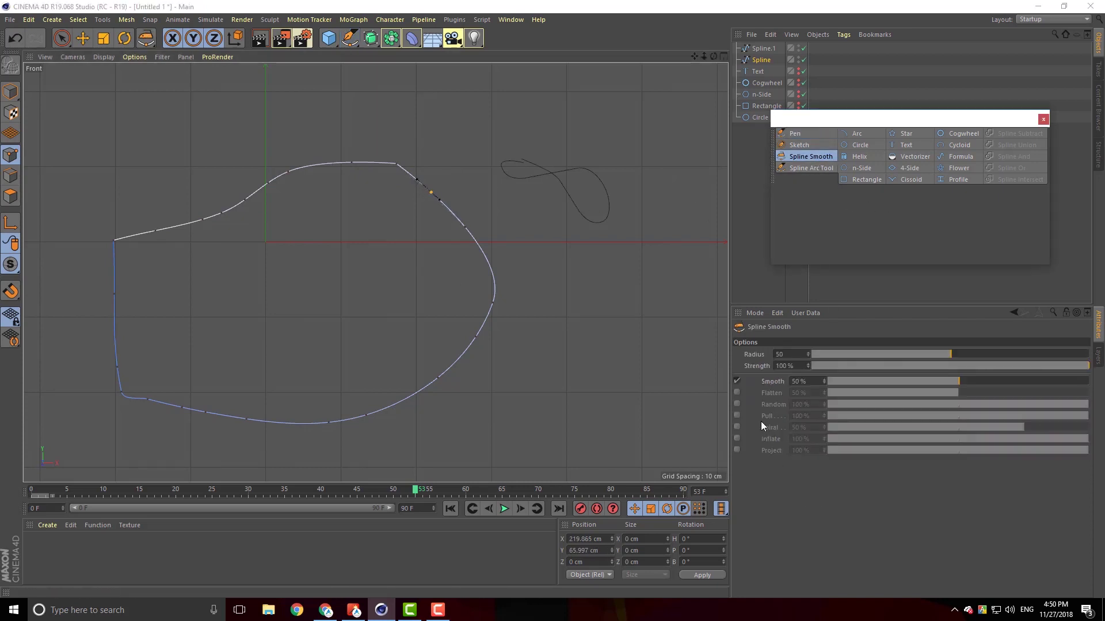
left_click(737, 393)
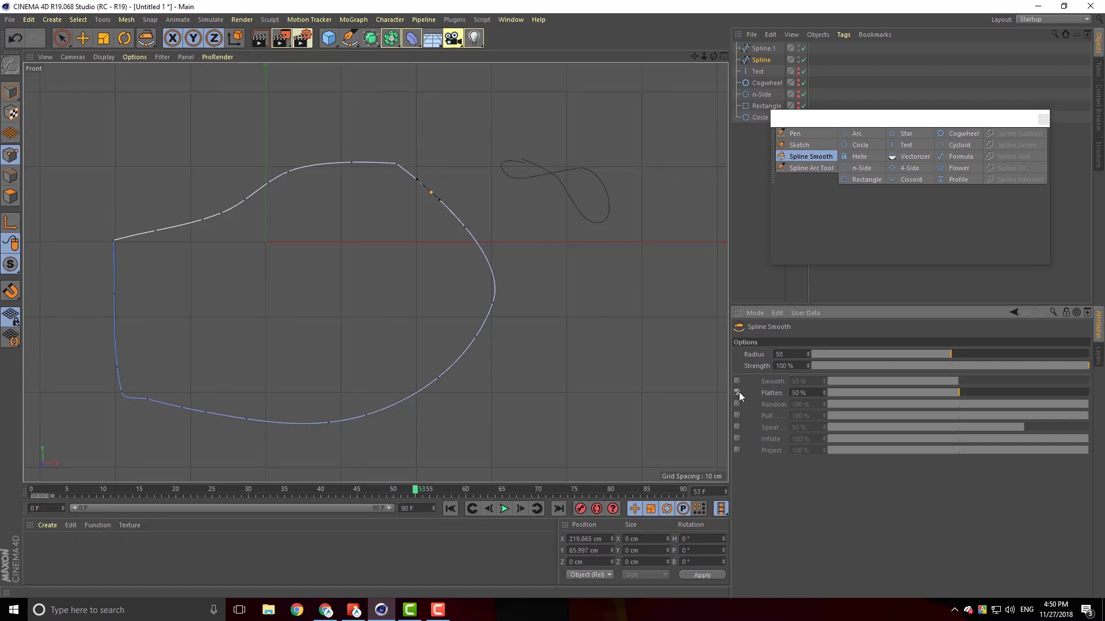
mouse_move(470, 226)
left_mouse_down()
mouse_move(487, 304)
mouse_move(438, 355)
mouse_move(339, 402)
mouse_move(428, 378)
mouse_move(460, 345)
left_mouse_up()
left_click(737, 393)
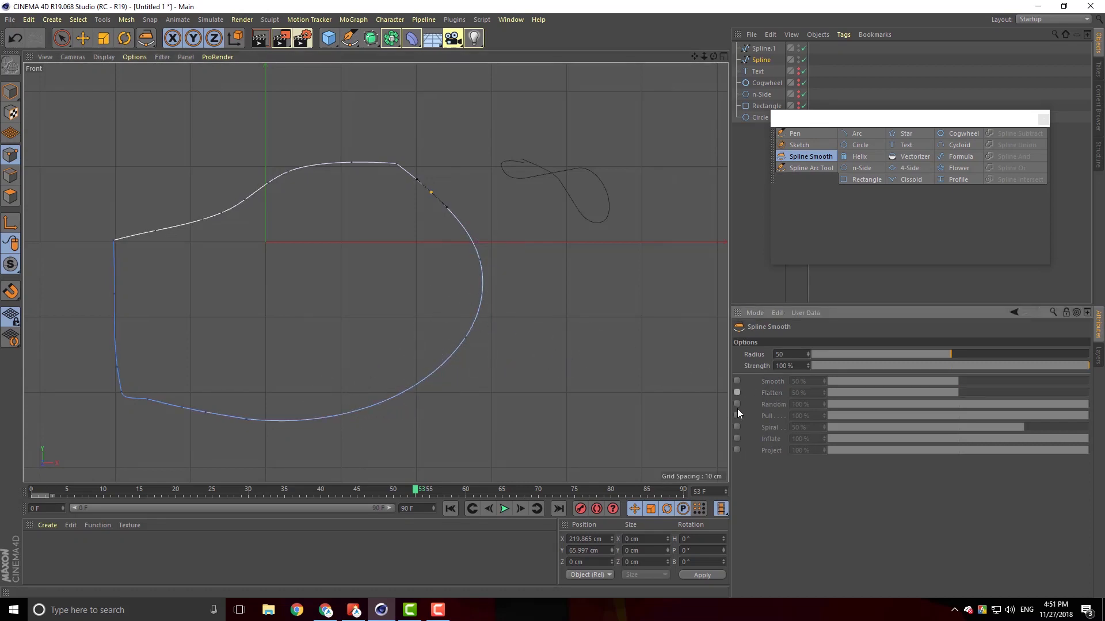
Try the Spline Smooth tool's Random option at 100% around the closed spline's outline, and undo the stroke
left_click(737, 405)
mouse_move(497, 281)
left_mouse_down()
mouse_move(481, 266)
mouse_move(463, 332)
mouse_move(361, 409)
mouse_move(245, 420)
mouse_move(101, 376)
mouse_move(95, 306)
mouse_move(125, 228)
mouse_move(236, 214)
mouse_move(303, 171)
mouse_move(383, 146)
mouse_move(469, 235)
left_mouse_up()
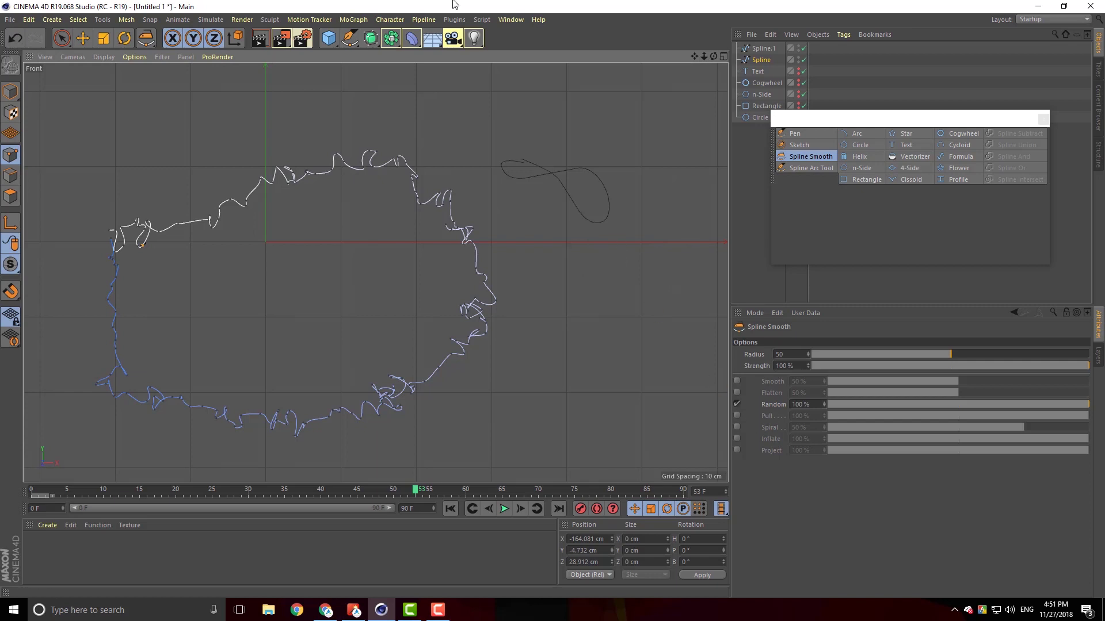
key("ctrl+z")
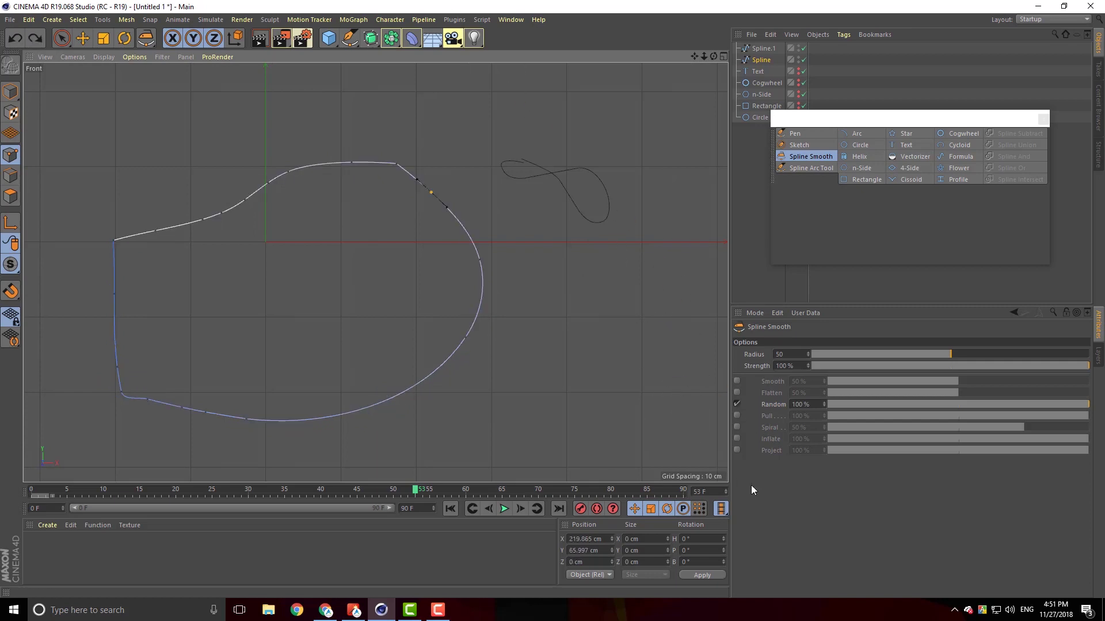
left_click(737, 404)
Pull the closed spline's right side outward into points using only the Pull option at 100%
left_click(737, 414)
left_click_drag(482, 293, 506, 298)
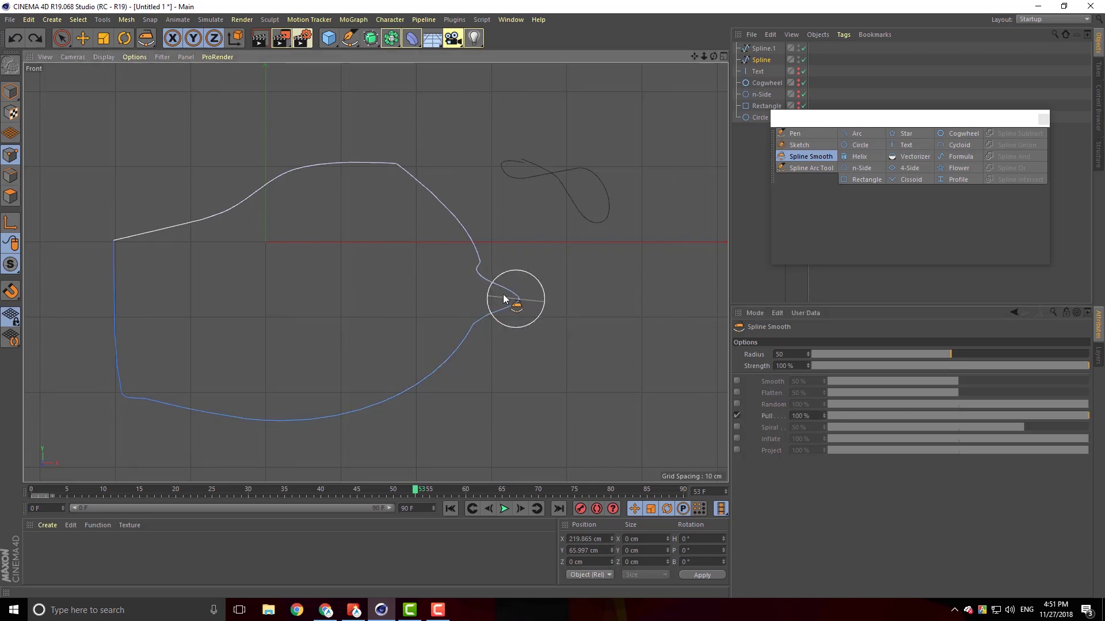
mouse_move(419, 296)
left_mouse_down()
mouse_move(527, 300)
mouse_move(547, 283)
mouse_move(460, 290)
mouse_move(449, 275)
mouse_move(528, 262)
mouse_move(567, 270)
left_mouse_up()
left_click(737, 415)
Twist the closed spline's lower-right section into a curl using only the Spiral option at 50%
left_click(737, 427)
mouse_move(435, 386)
left_mouse_down()
mouse_move(415, 389)
mouse_move(482, 401)
left_mouse_up()
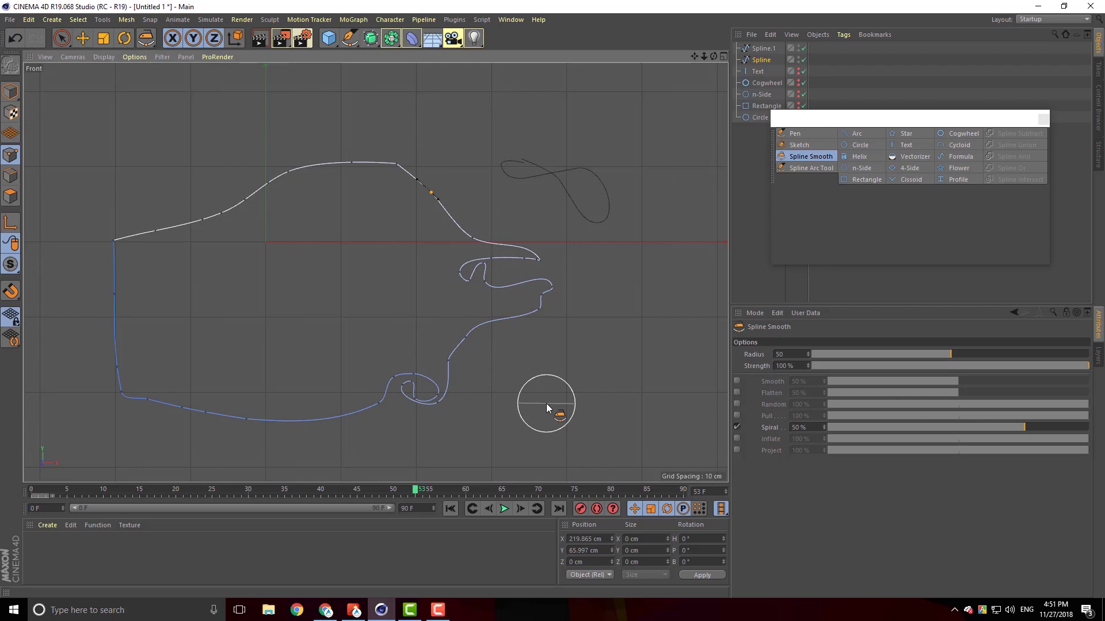
left_click(736, 427)
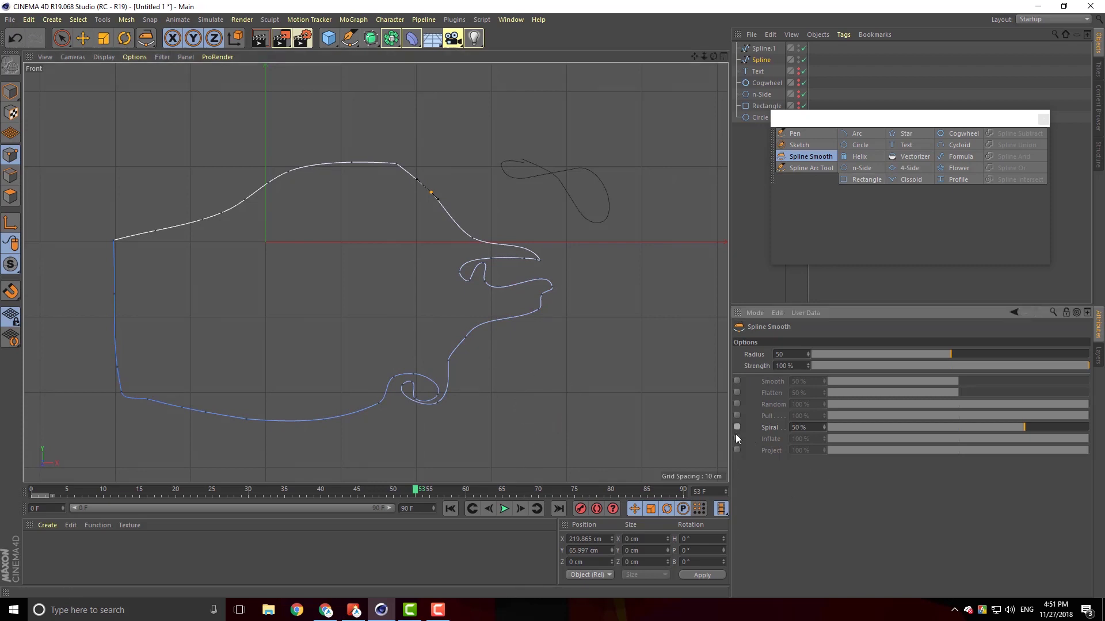
Bulge the section above the lower-right curl inward using only the Inflate option at 100%
left_click(736, 439)
mouse_move(447, 340)
left_mouse_down()
mouse_move(428, 350)
mouse_move(488, 340)
mouse_move(440, 351)
mouse_move(406, 316)
mouse_move(408, 351)
mouse_move(399, 323)
mouse_move(426, 351)
left_mouse_up()
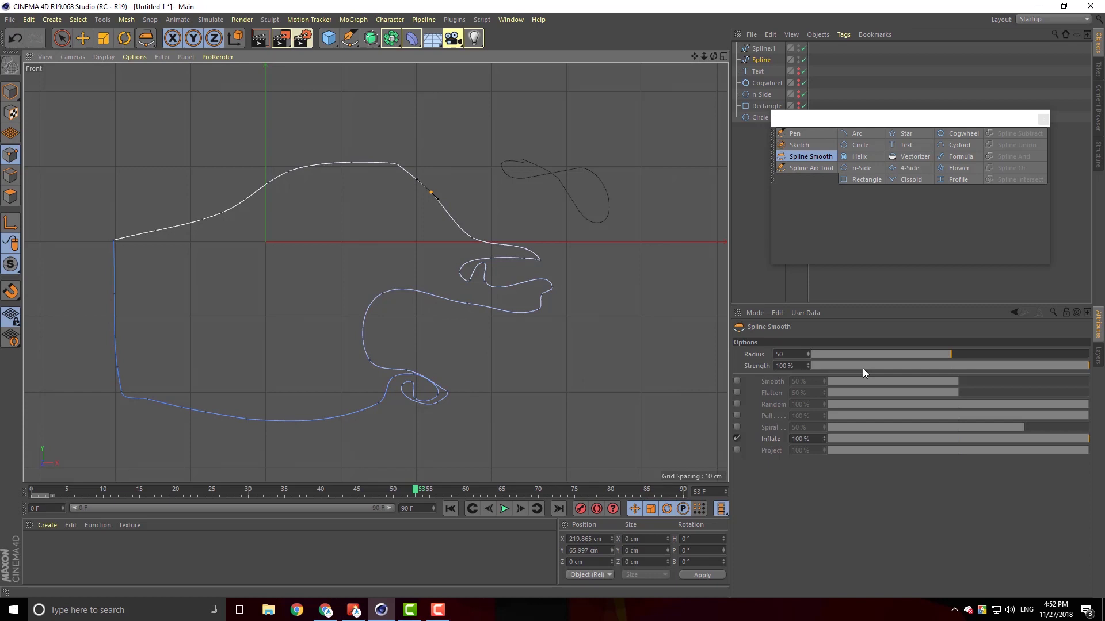
left_click(737, 438)
Brush over the closed spline's outline using only the Project option at 100%, and switch that option off
left_click(737, 449)
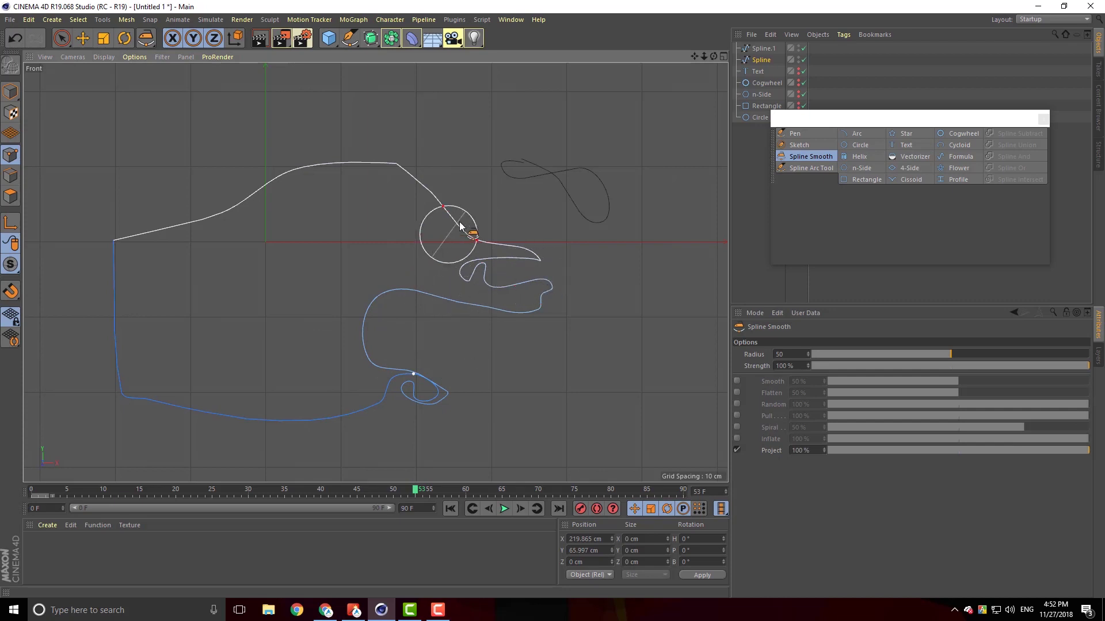
mouse_move(138, 242)
left_mouse_down()
mouse_move(95, 353)
mouse_move(139, 402)
mouse_move(369, 385)
left_mouse_up()
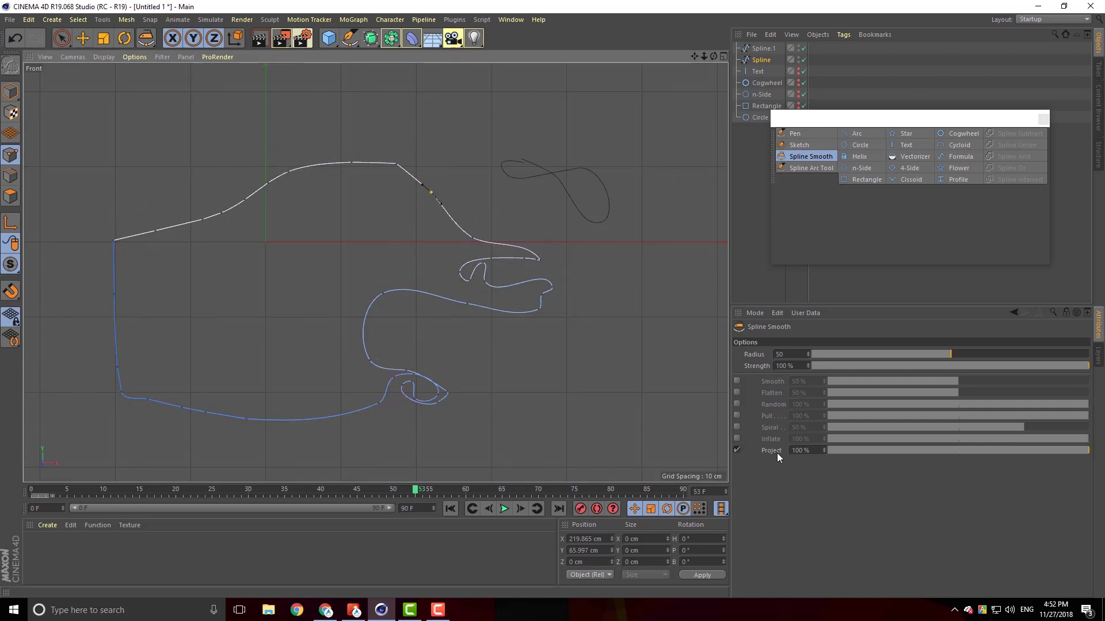
left_click(736, 450)
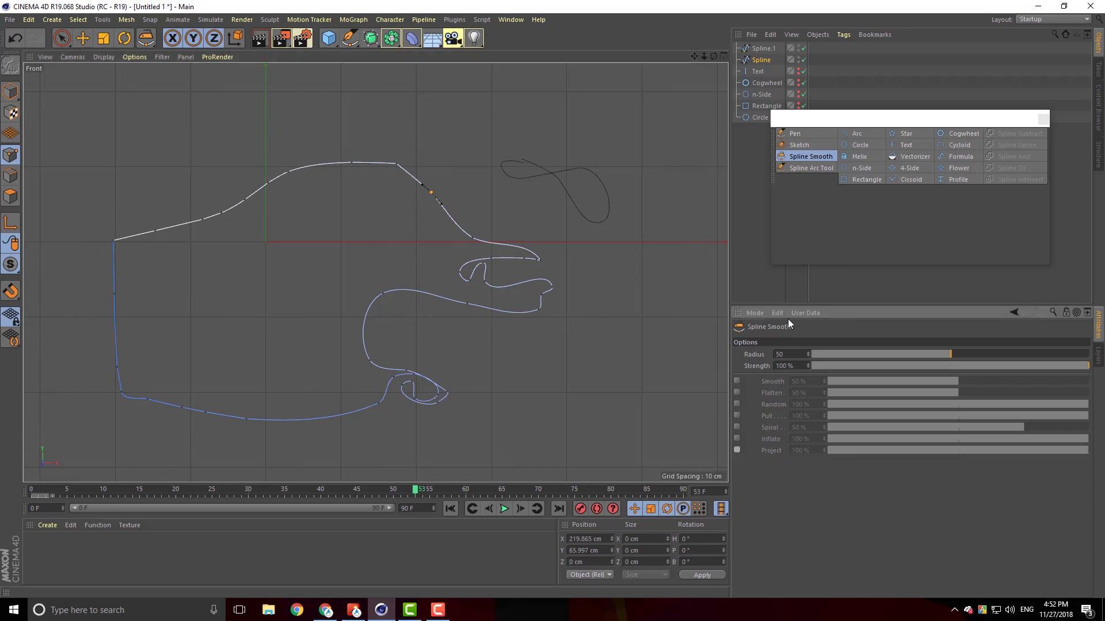
Draw an arc with the Spline Arc Tool around the sketched curve's right side, radius about 158 cm and angle about 104°
left_click(809, 168)
left_click(168, 336)
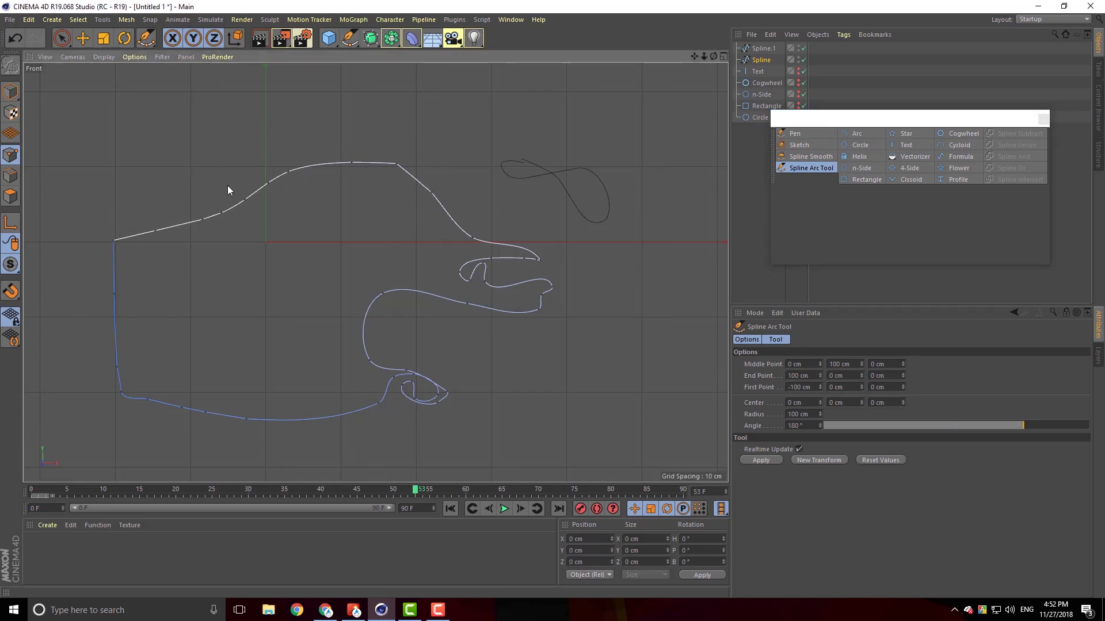
mouse_move(532, 133)
left_mouse_down()
mouse_move(688, 198)
mouse_move(660, 277)
mouse_move(667, 195)
mouse_move(623, 150)
mouse_move(653, 164)
mouse_move(667, 236)
mouse_move(596, 296)
mouse_move(631, 263)
mouse_move(636, 169)
mouse_move(660, 233)
mouse_move(639, 287)
mouse_move(404, 237)
mouse_move(437, 252)
mouse_move(416, 254)
mouse_move(501, 360)
mouse_move(578, 395)
mouse_move(713, 261)
mouse_move(668, 242)
mouse_move(686, 245)
left_mouse_up()
key("Escape")
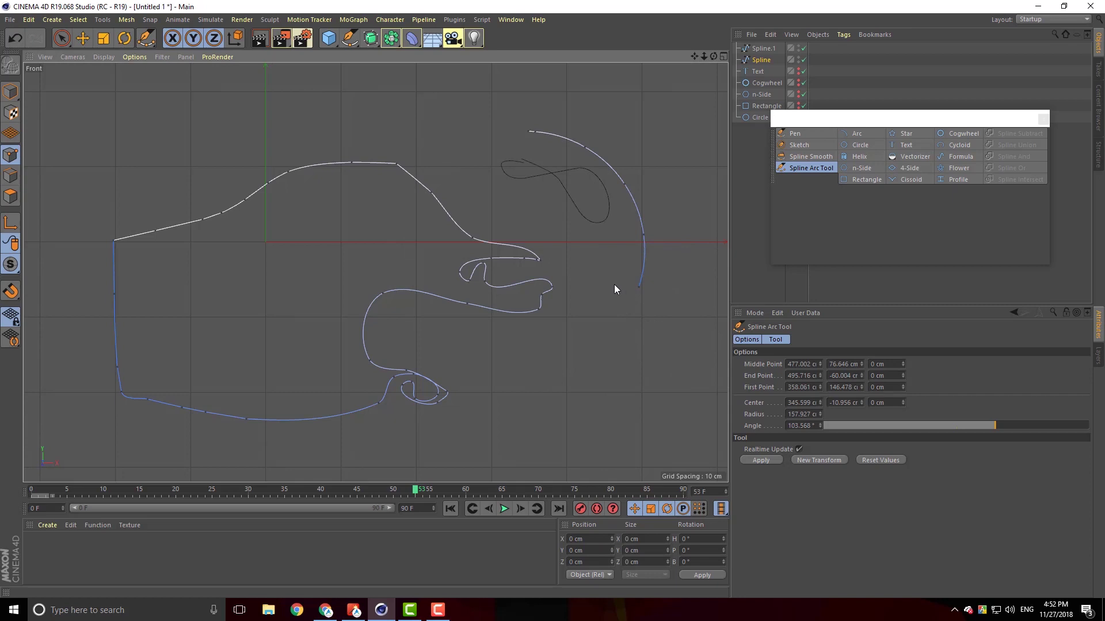
Draw more arcs above the closed spline and one across the sketched curve with radius about 108 cm and angle about 227°
mouse_move(400, 140)
left_mouse_down()
mouse_move(424, 148)
mouse_move(403, 106)
mouse_move(389, 115)
mouse_move(405, 135)
mouse_move(389, 120)
mouse_move(388, 185)
mouse_move(278, 173)
mouse_move(278, 133)
left_mouse_up()
left_click(278, 134)
mouse_move(501, 121)
left_mouse_down()
mouse_move(463, 181)
mouse_move(493, 163)
mouse_move(506, 242)
mouse_move(577, 219)
left_mouse_up()
left_click_drag(661, 168, 641, 142)
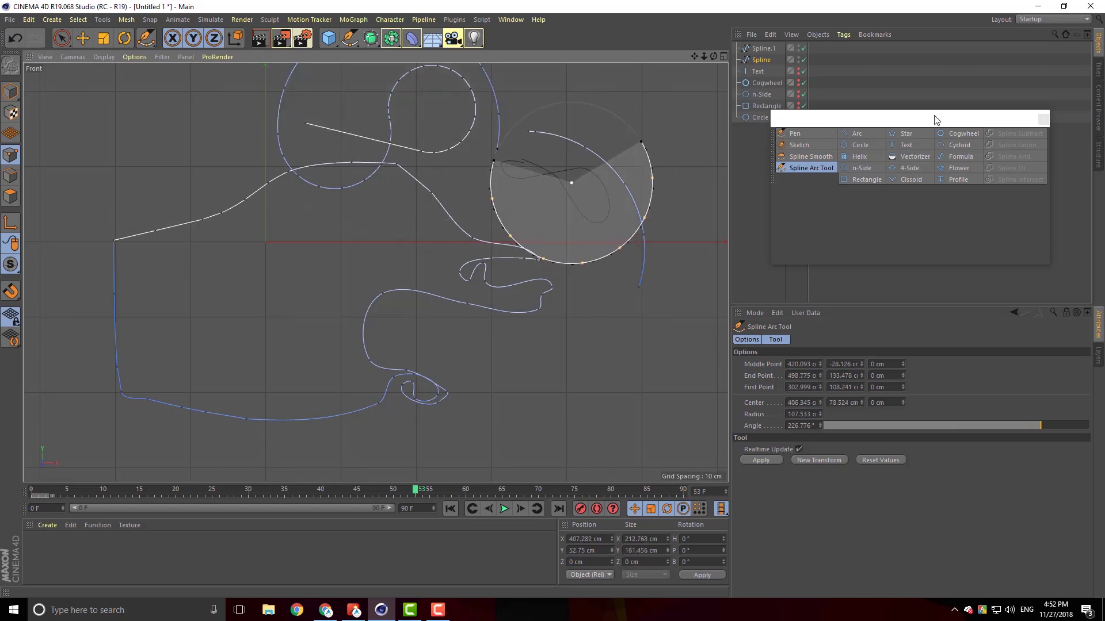
Deselect all objects and shift the floating spline palette toward the viewport
left_click(754, 222)
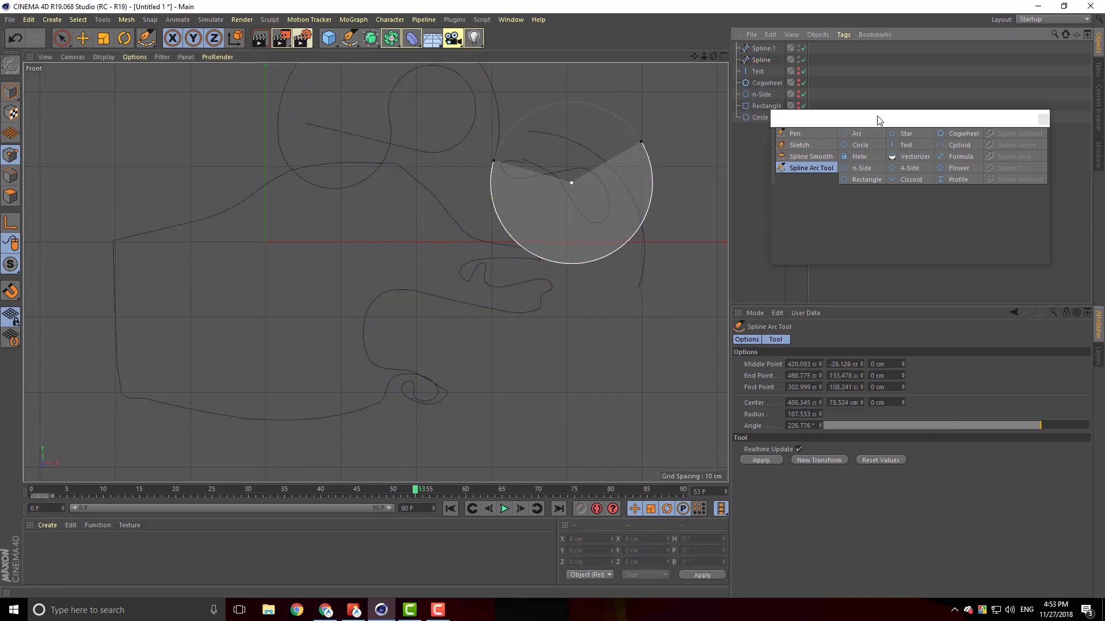
left_click_drag(875, 118, 831, 125)
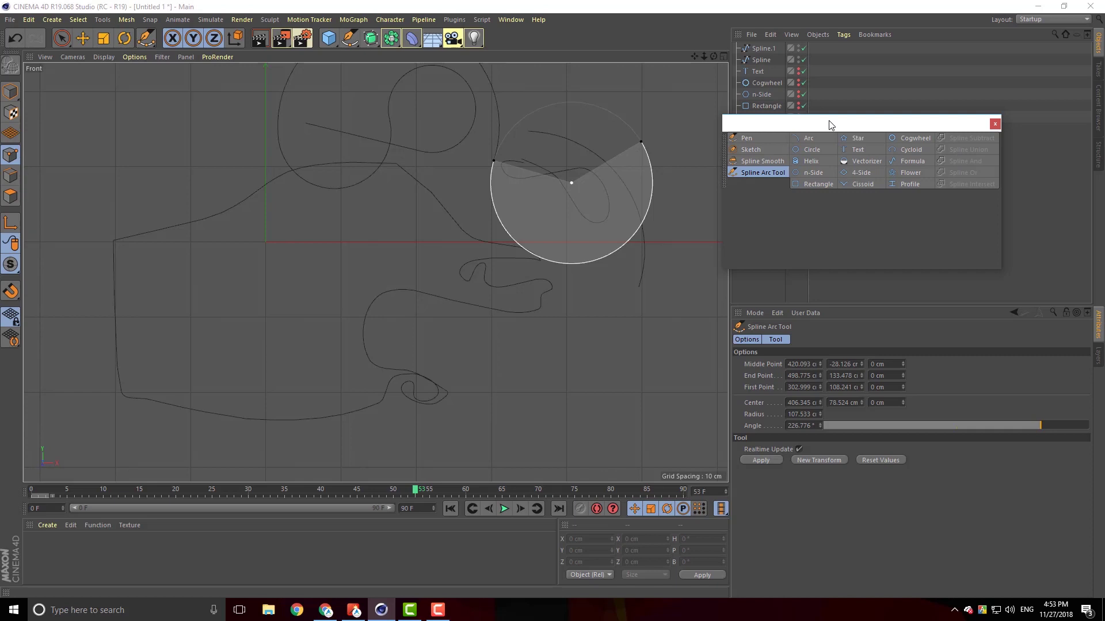
Close the floating spline palette, delete every spline except Rectangle and Circle, and make those two visible again
left_click(995, 123)
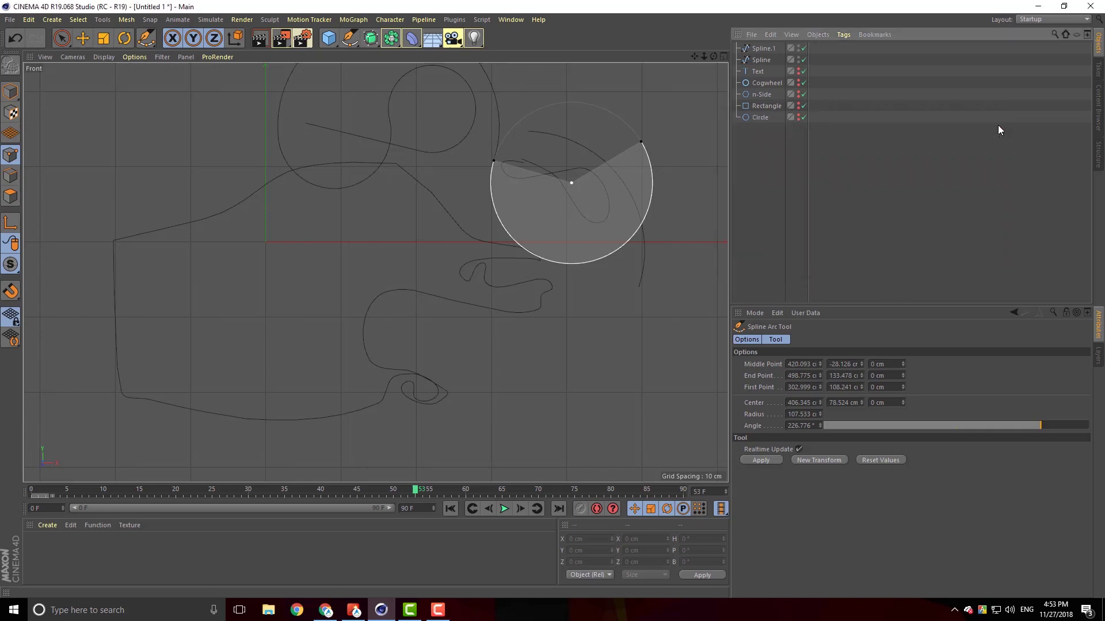
left_click_drag(765, 122, 743, 42)
key("Delete")
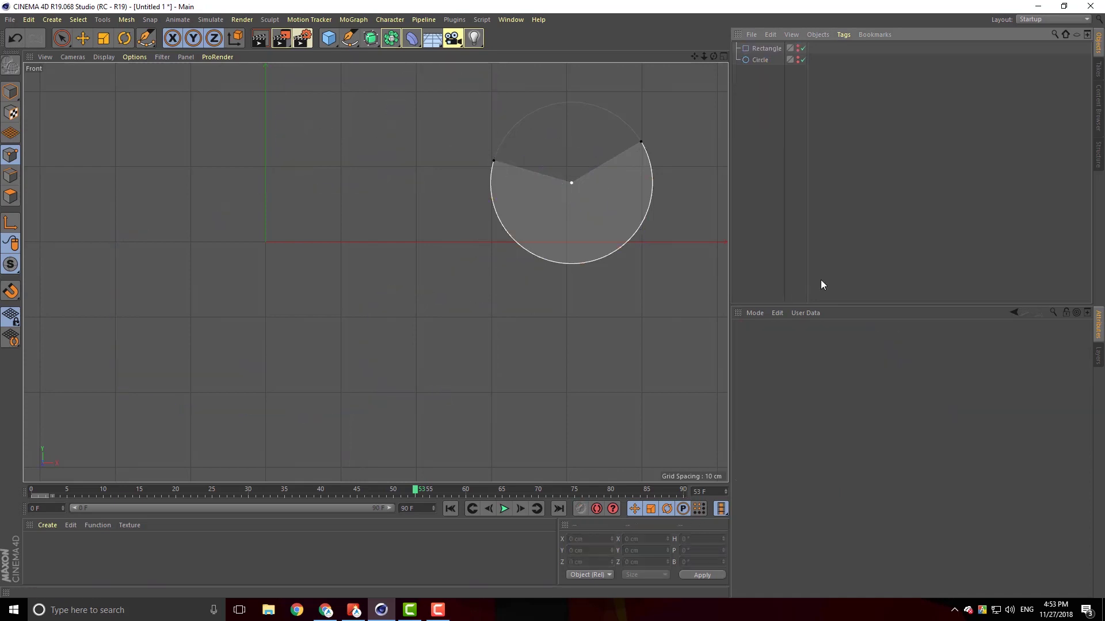
left_click(798, 48)
left_click(798, 58)
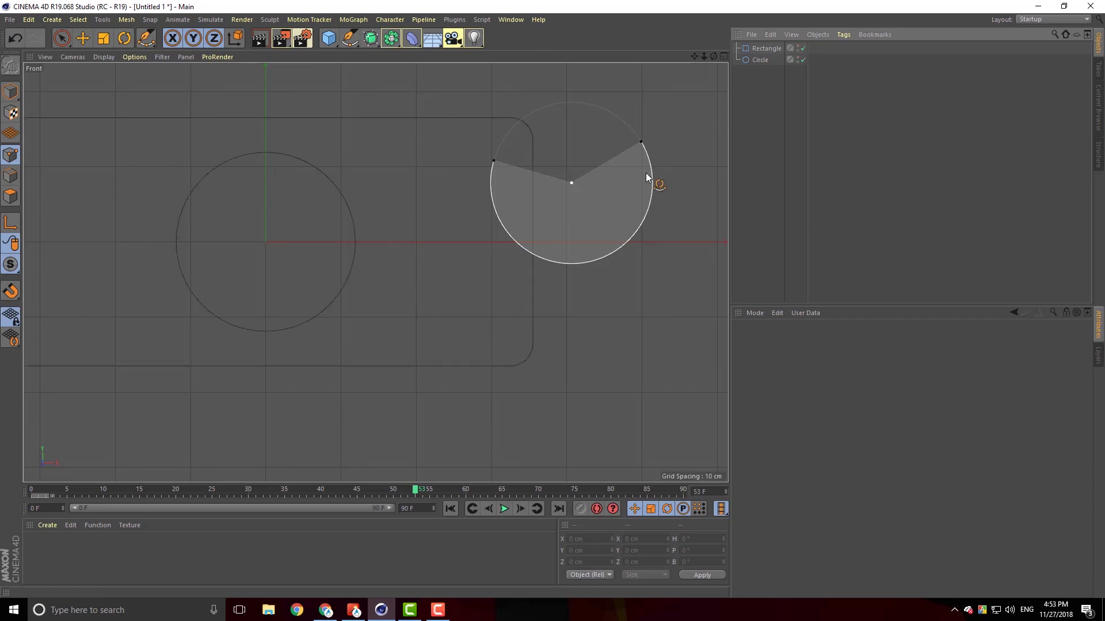
Switch to Model mode and undo the last changes to the leftover arc
left_click(12, 98)
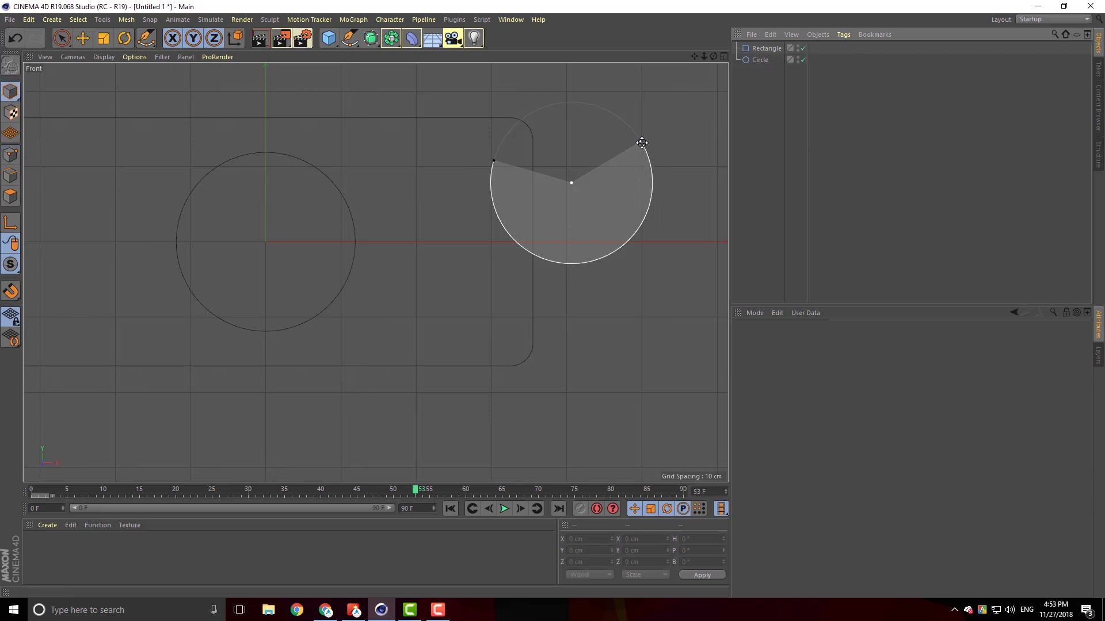
key("ctrl+z")
key("ctrl+z")
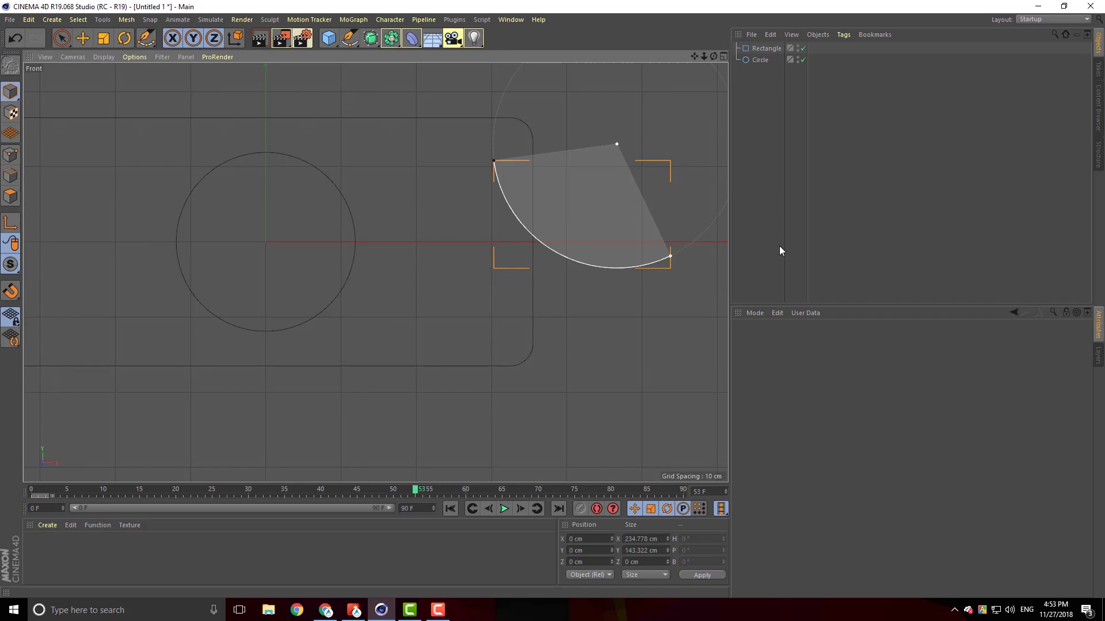
key("ctrl+z")
key("ctrl+z")
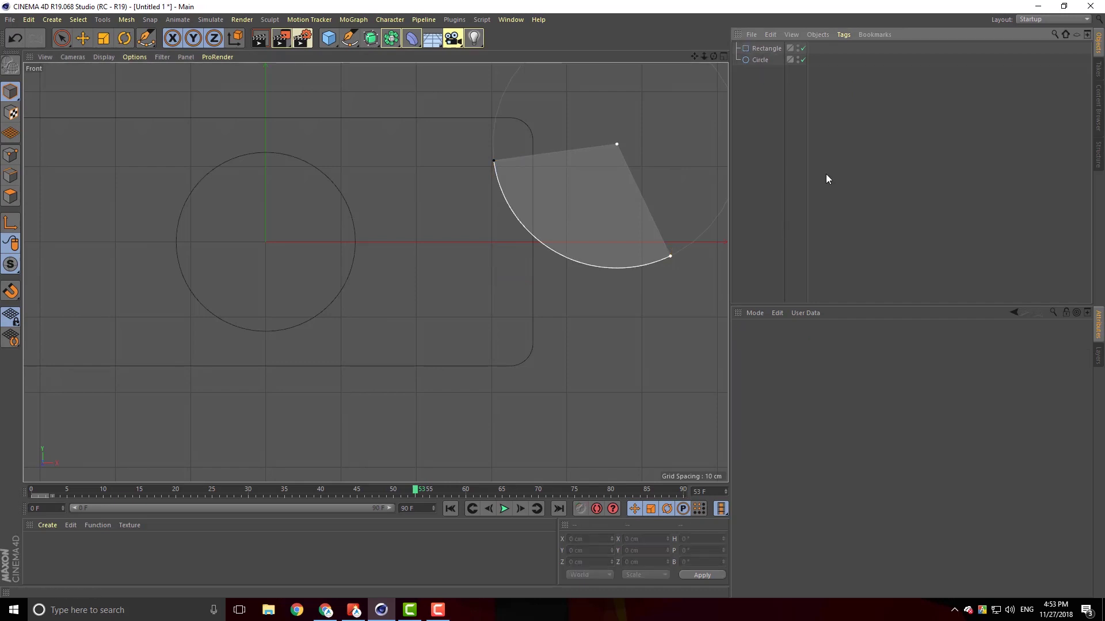
Show the Perspective view on its own and replace the Spline Arc Tool with the Move tool
middle_click(554, 257)
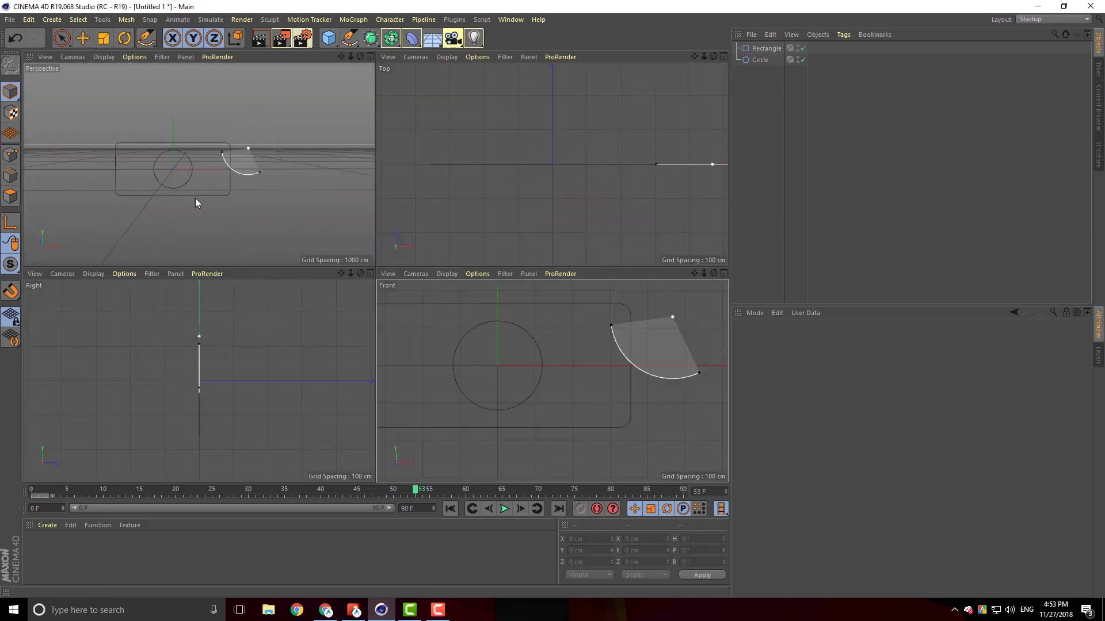
middle_click(195, 198)
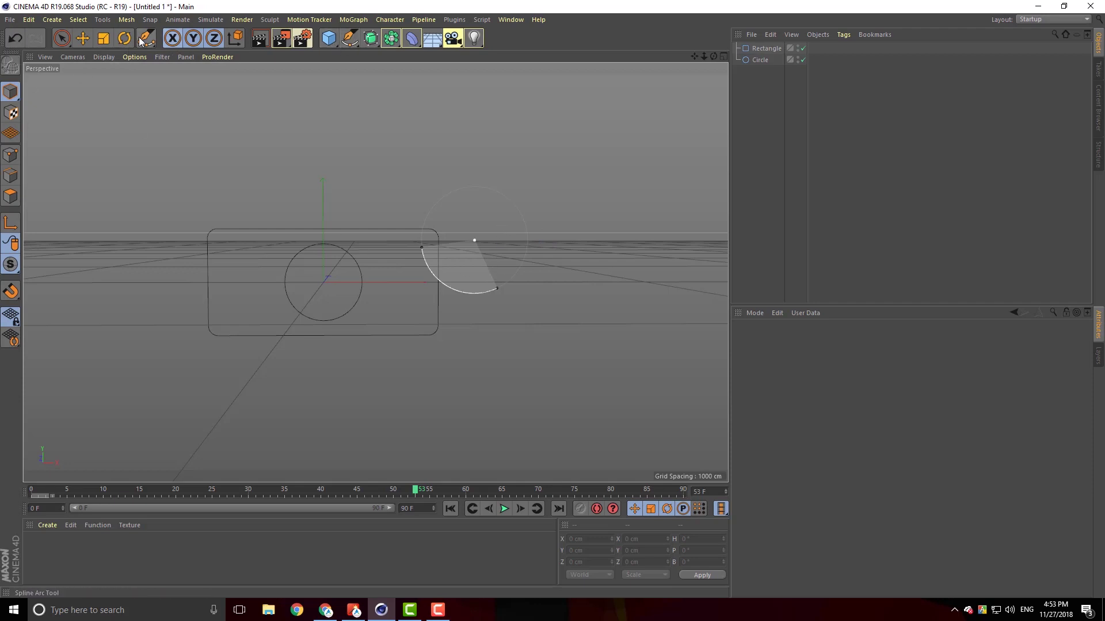
left_click(82, 38)
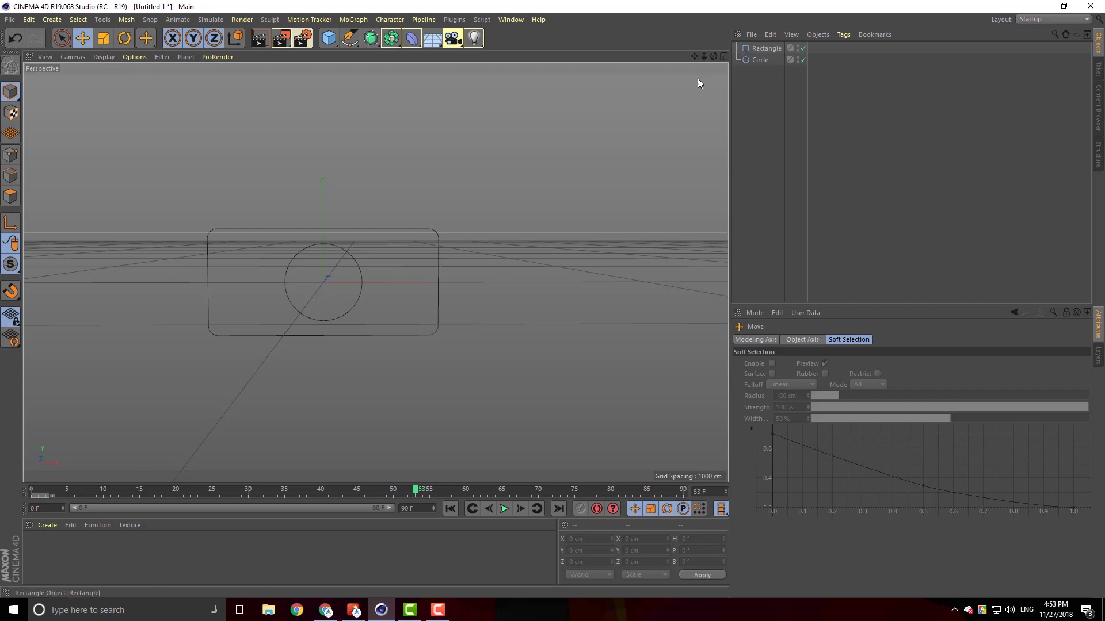
mouse_move(532, 362)
left_mouse_down("alt")
mouse_move(413, 375)
mouse_move(490, 367)
mouse_move(524, 385)
mouse_move(518, 370)
left_mouse_up("alt")
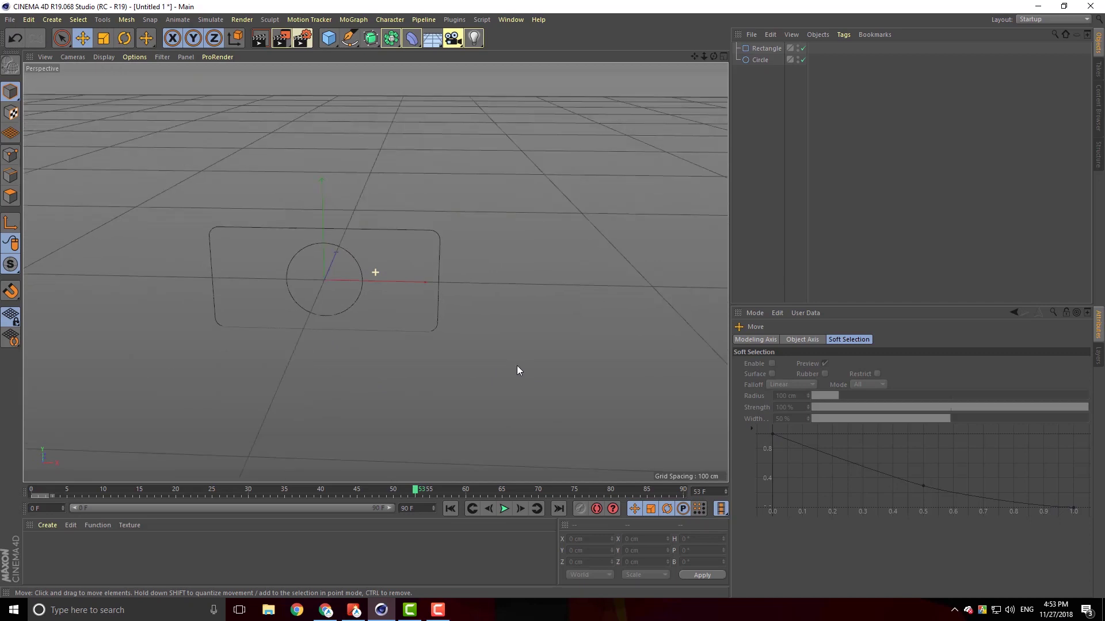
Set the rectangle spline's width to 640 cm and its height to 373 cm
left_click(775, 48)
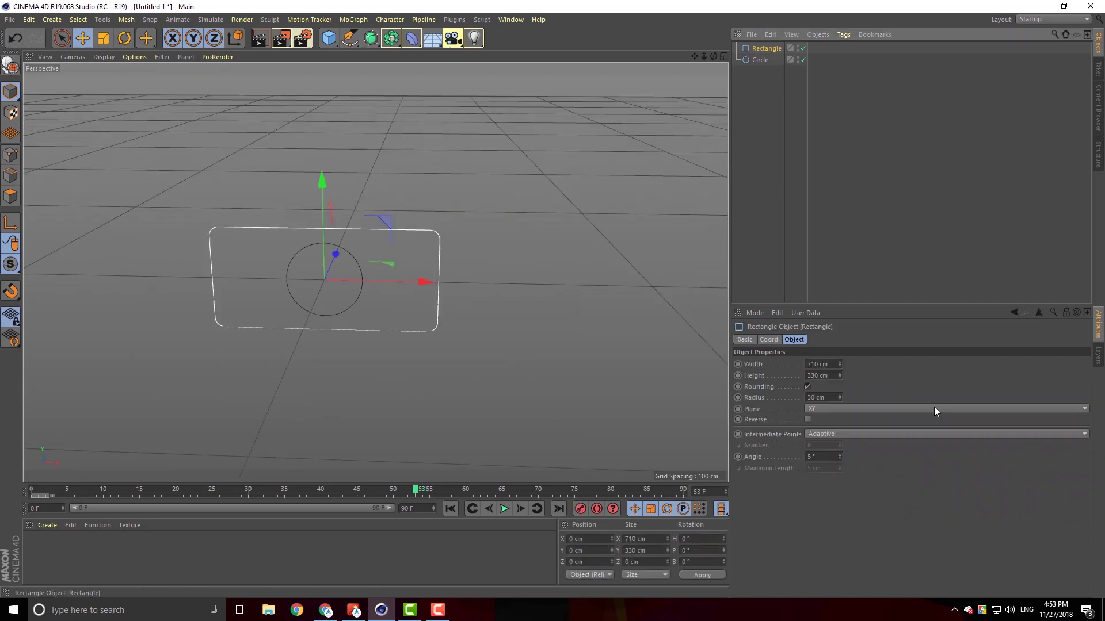
mouse_move(840, 365)
left_mouse_down()
mouse_move(839, 378)
mouse_move(840, 363)
left_mouse_up()
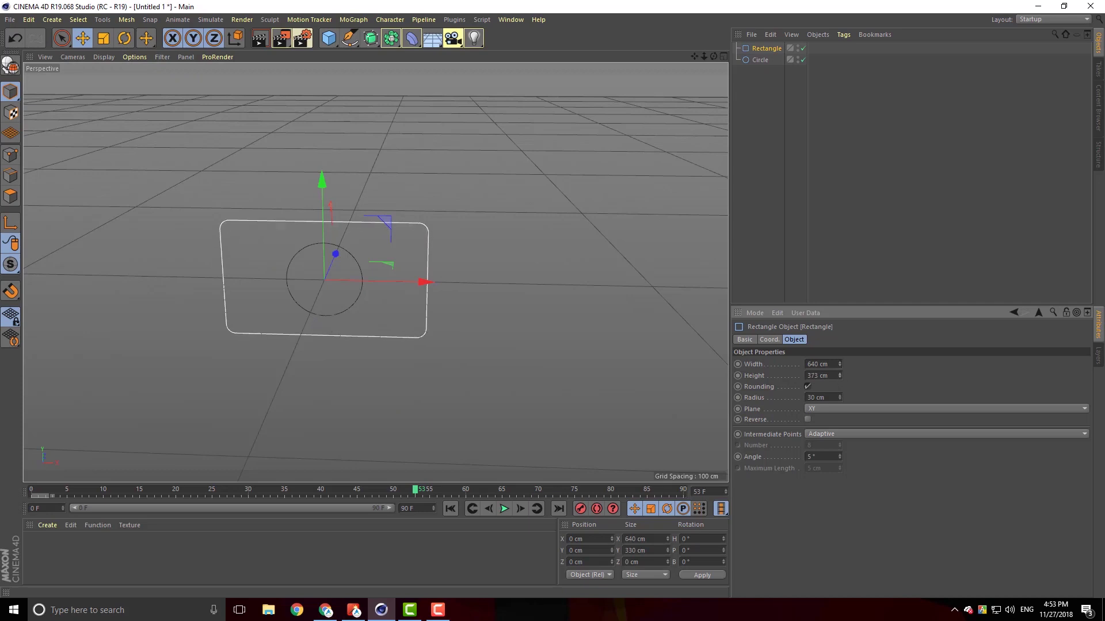
left_click_drag(442, 417, 464, 404, "alt")
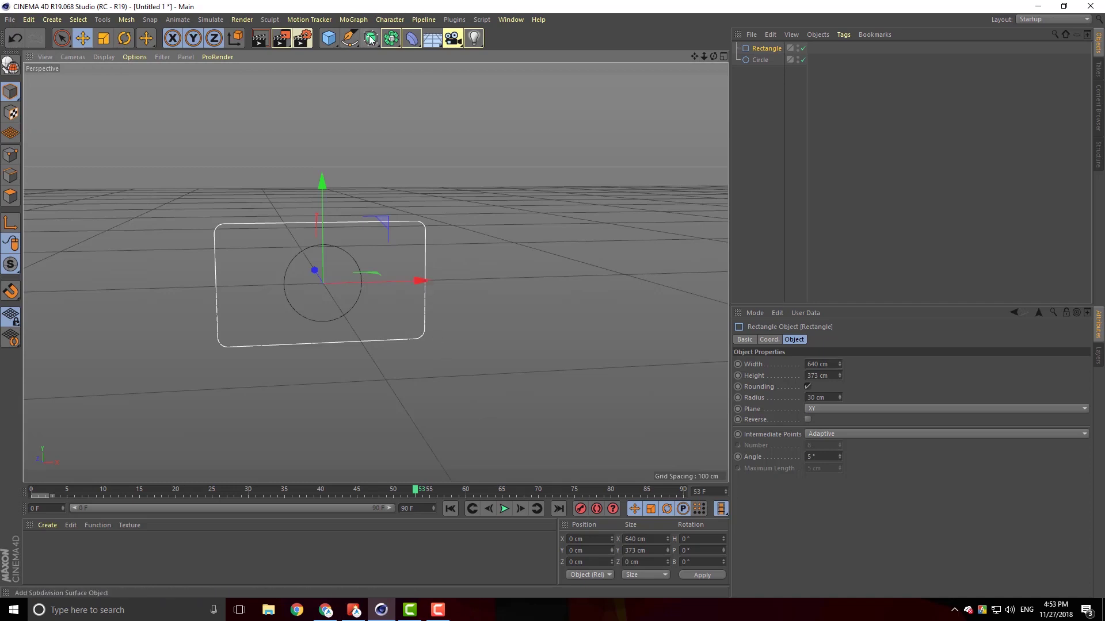
Add an Extrude object, nest the Rectangle under it to preview the solid, and take the Rectangle back out
left_click_drag(370, 39, 516, 62)
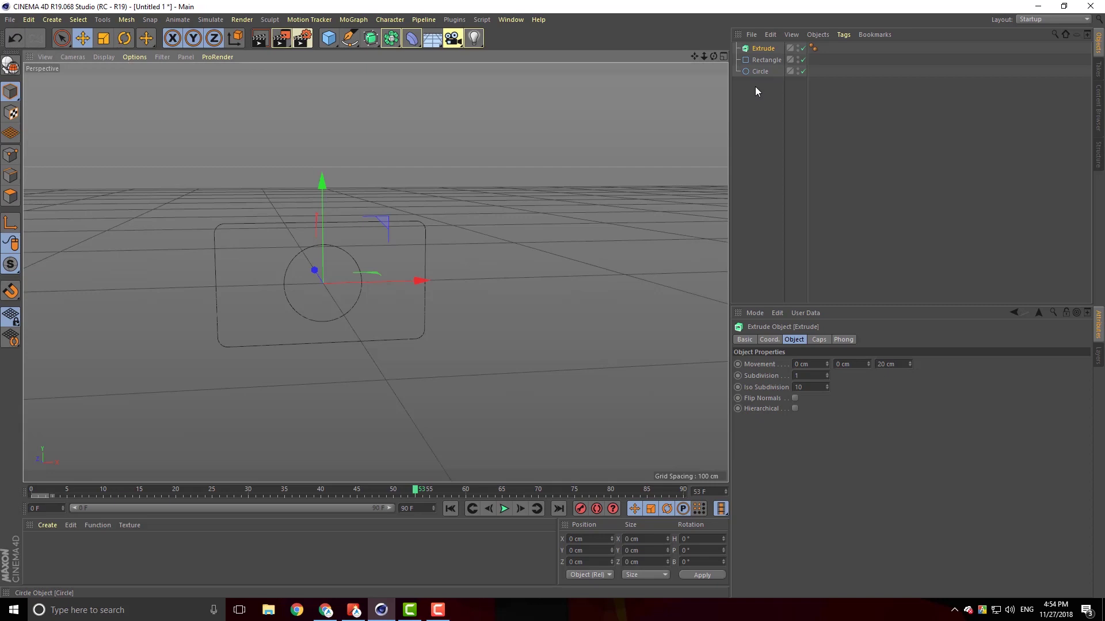
left_click_drag(761, 60, 762, 50)
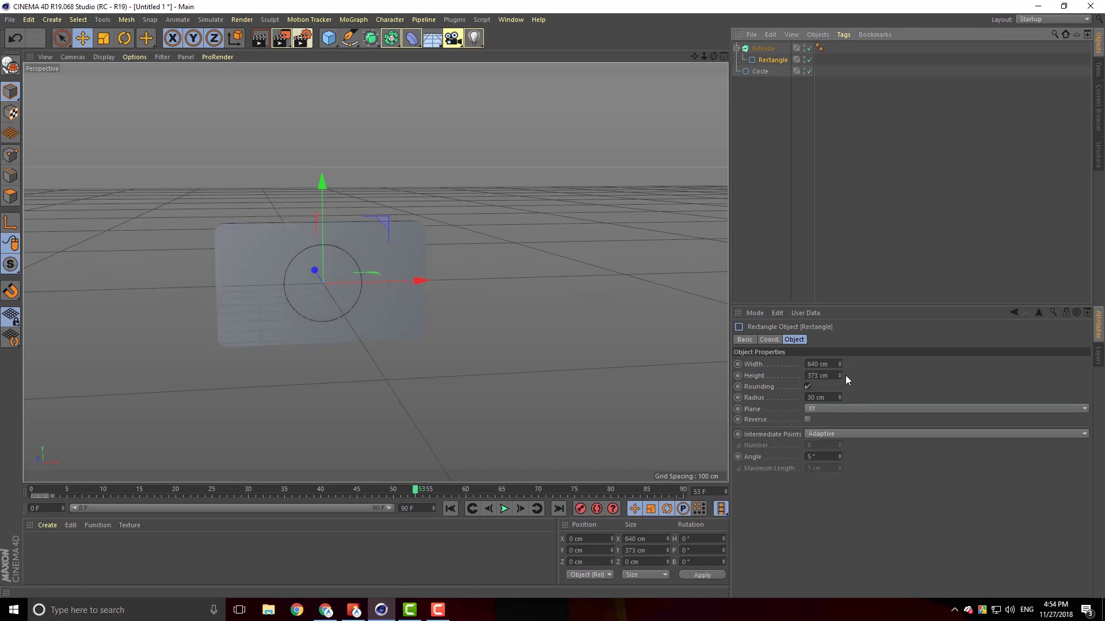
left_click_drag(518, 298, 372, 309, "alt")
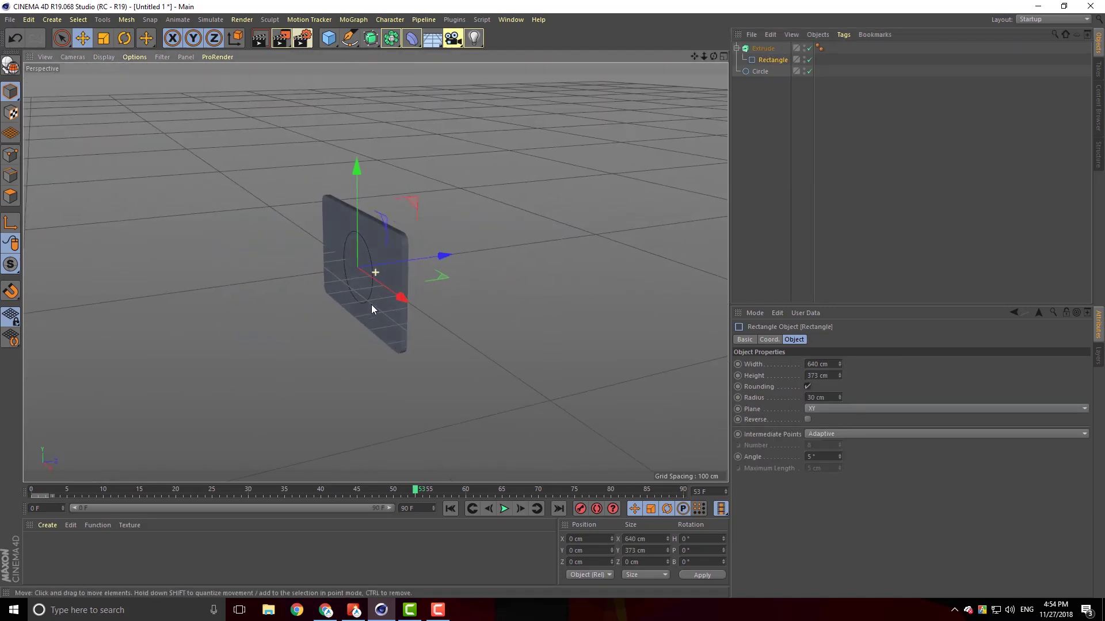
left_click_drag(341, 407, 407, 397, "alt")
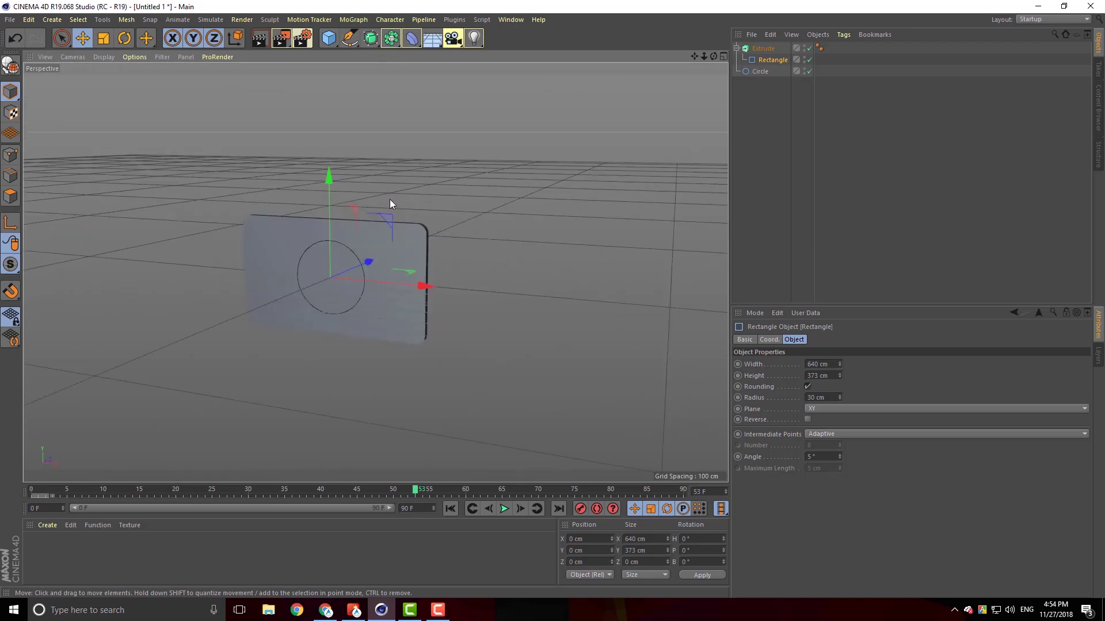
scroll(323, 268, "up", 2)
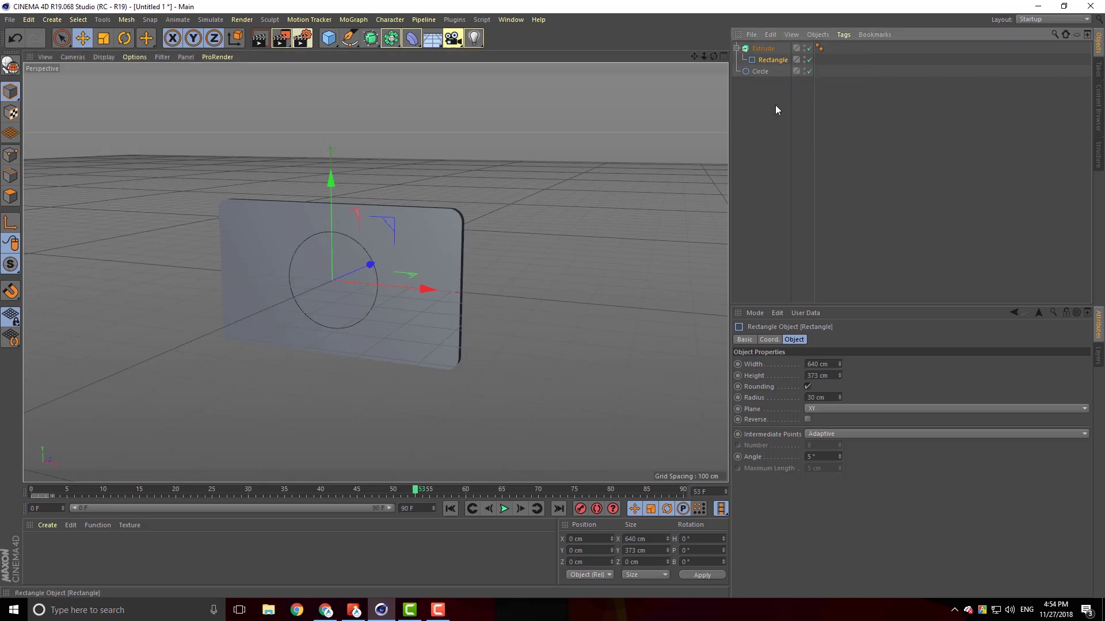
left_click_drag(775, 105, 777, 95)
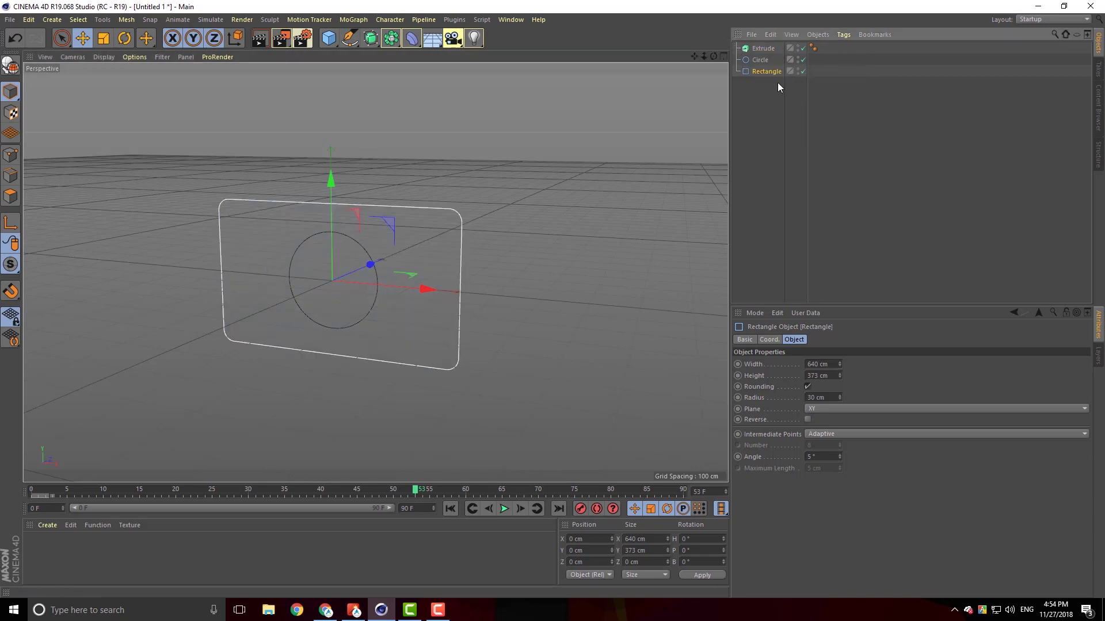
Try Spline Subtract with the rectangle selected first and the circle added second, and undo it
left_click(355, 43)
left_click(761, 61, "ctrl")
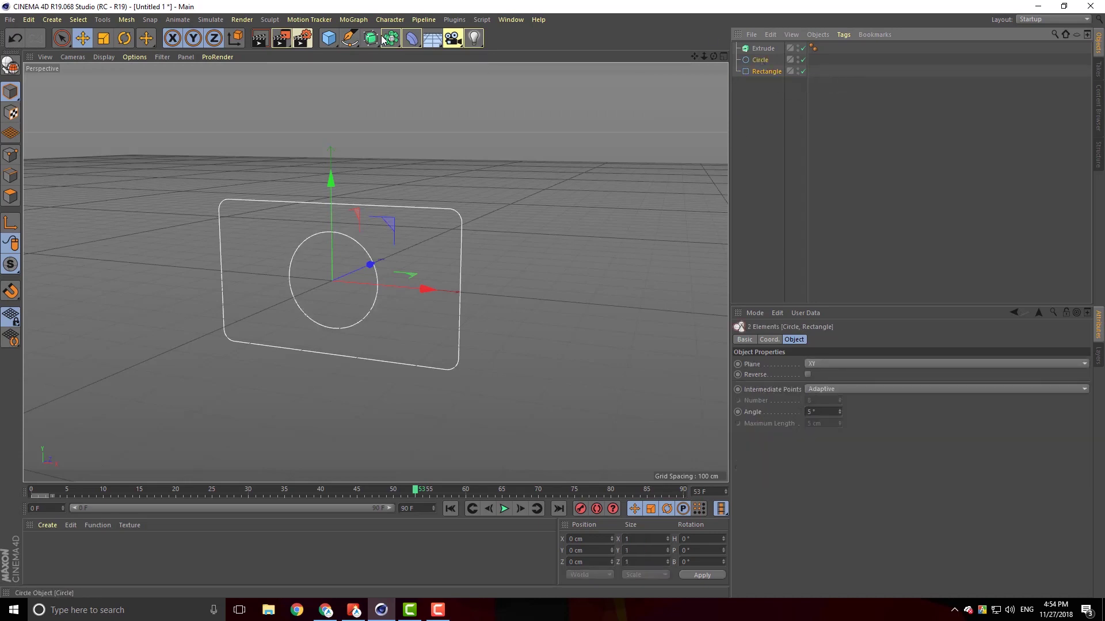
left_click(349, 37)
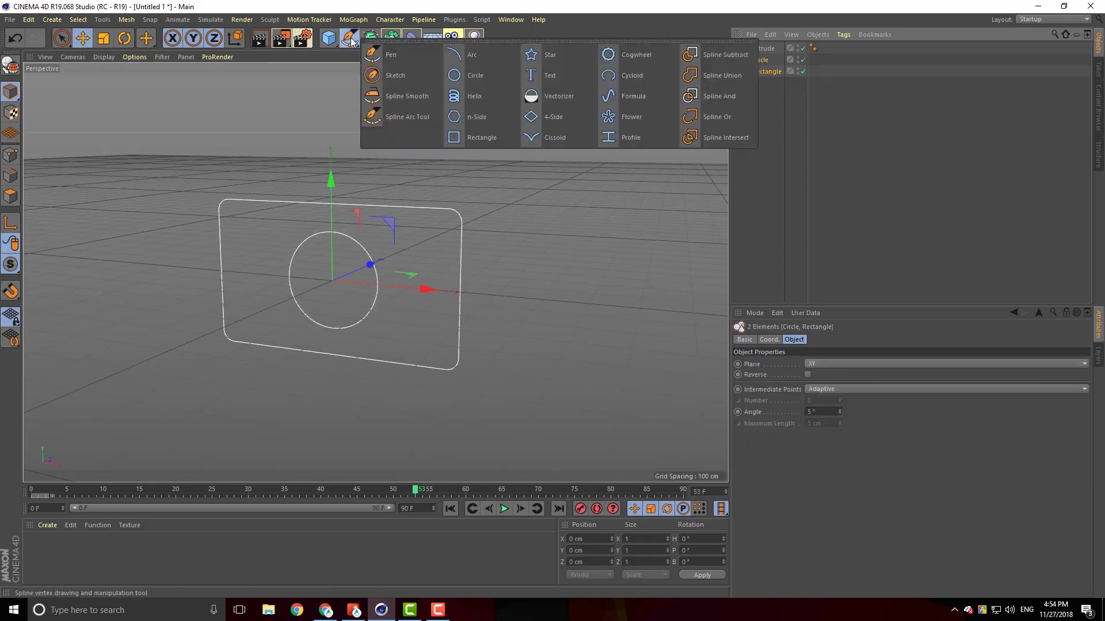
left_click(722, 55)
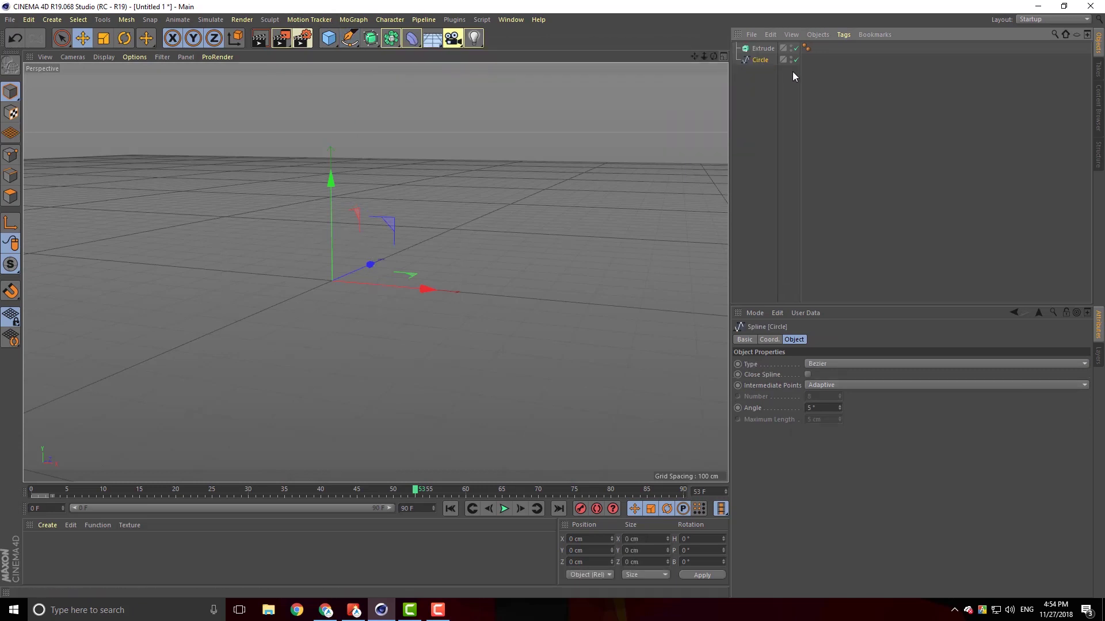
left_click_drag(440, 299, 513, 340, "alt")
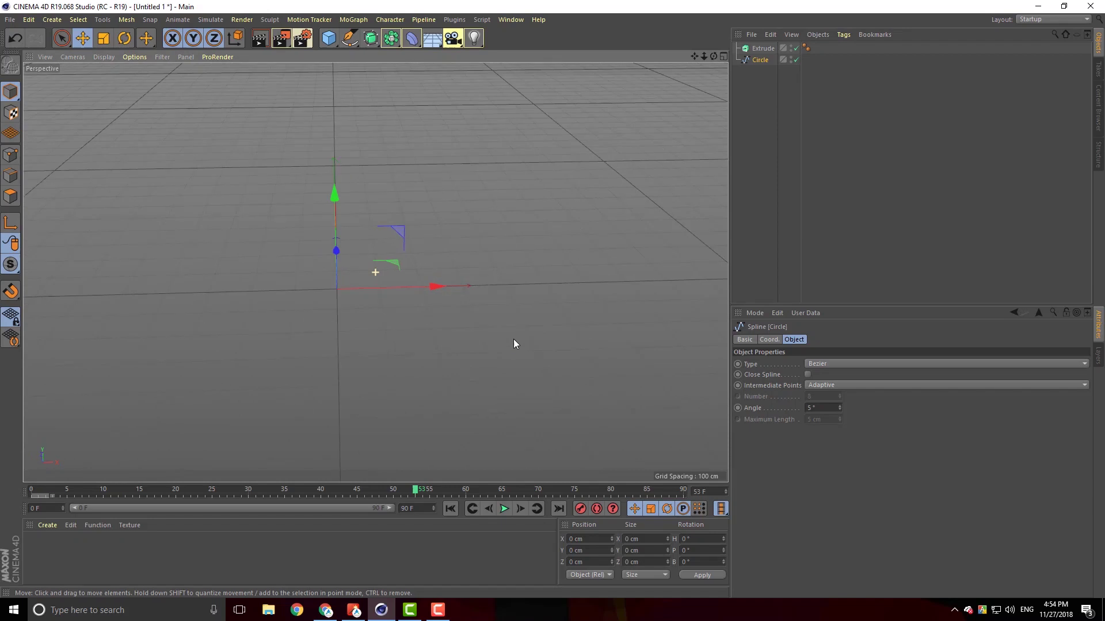
key("ctrl+z")
left_click(750, 118)
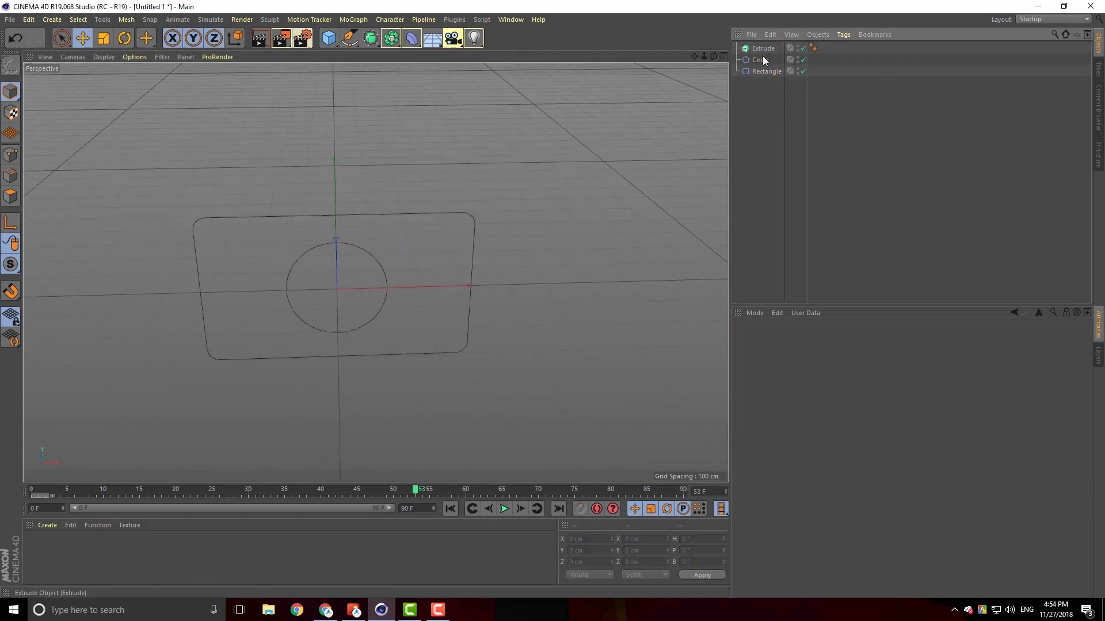
Subtract the circle from the rectangle with Spline Subtract, selecting the circle first, and nest the combined spline under the Extrude object
left_click(762, 59)
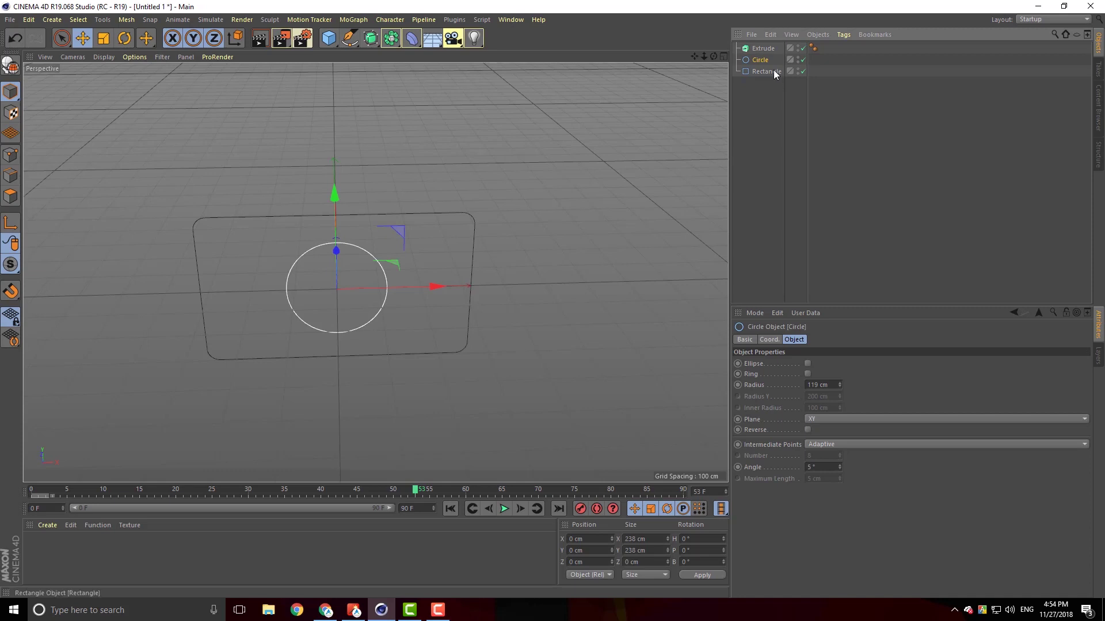
left_click(766, 70, "ctrl")
left_click(349, 42)
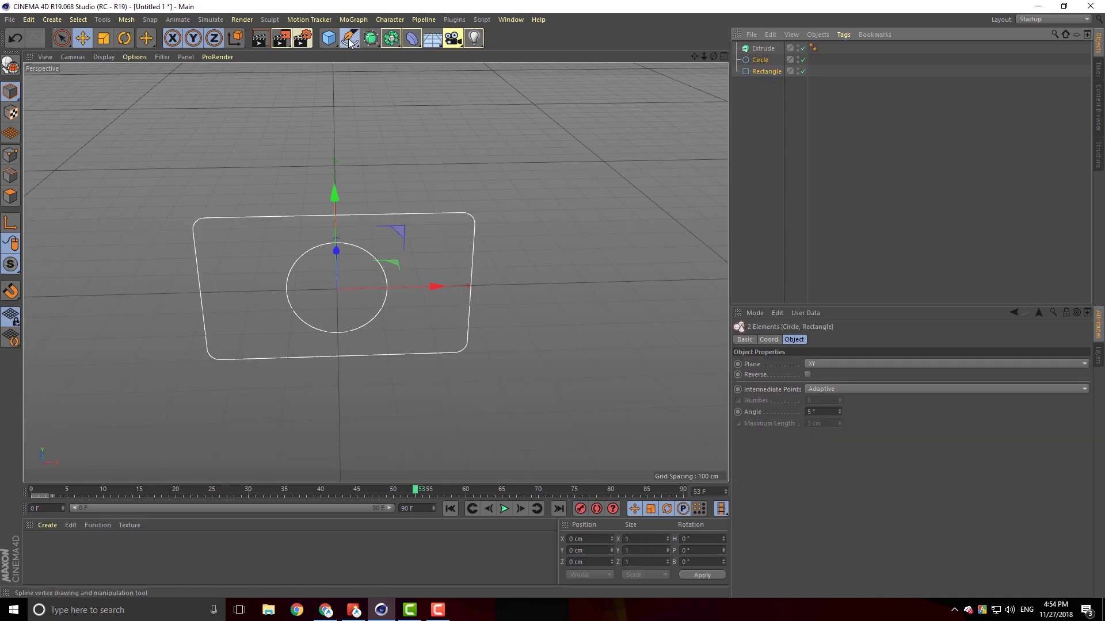
left_click(721, 54)
left_click_drag(610, 275, 565, 299, "alt")
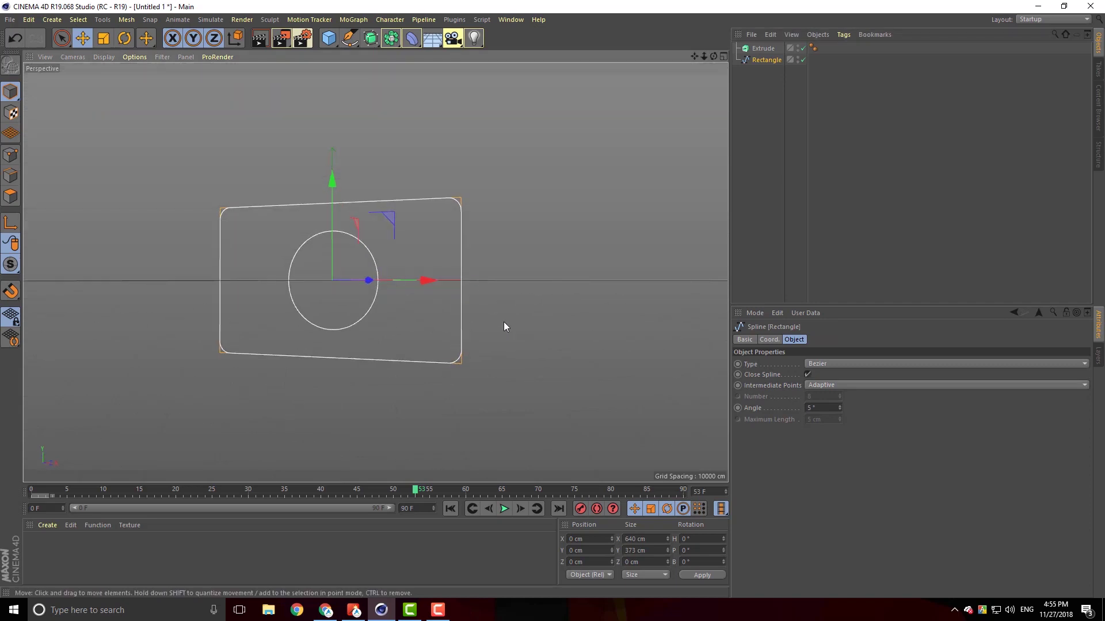
left_click_drag(503, 322, 507, 326, "alt")
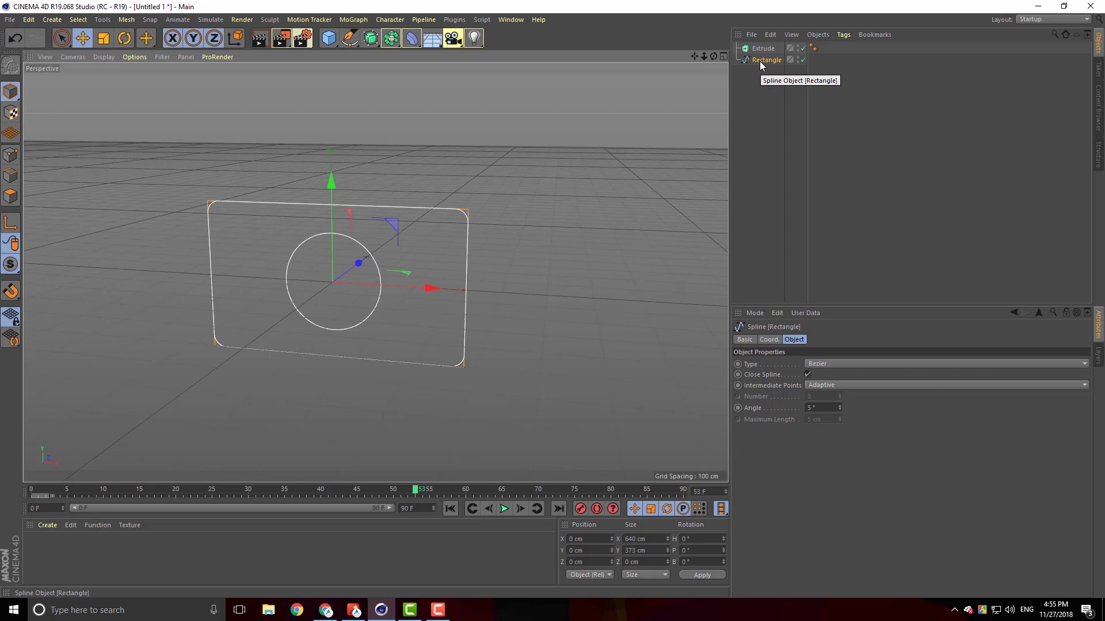
left_click_drag(760, 61, 763, 49)
mouse_move(617, 260)
left_mouse_down("alt")
mouse_move(482, 301)
mouse_move(439, 265)
mouse_move(613, 253)
mouse_move(628, 263)
mouse_move(609, 267)
mouse_move(613, 239)
left_mouse_up("alt")
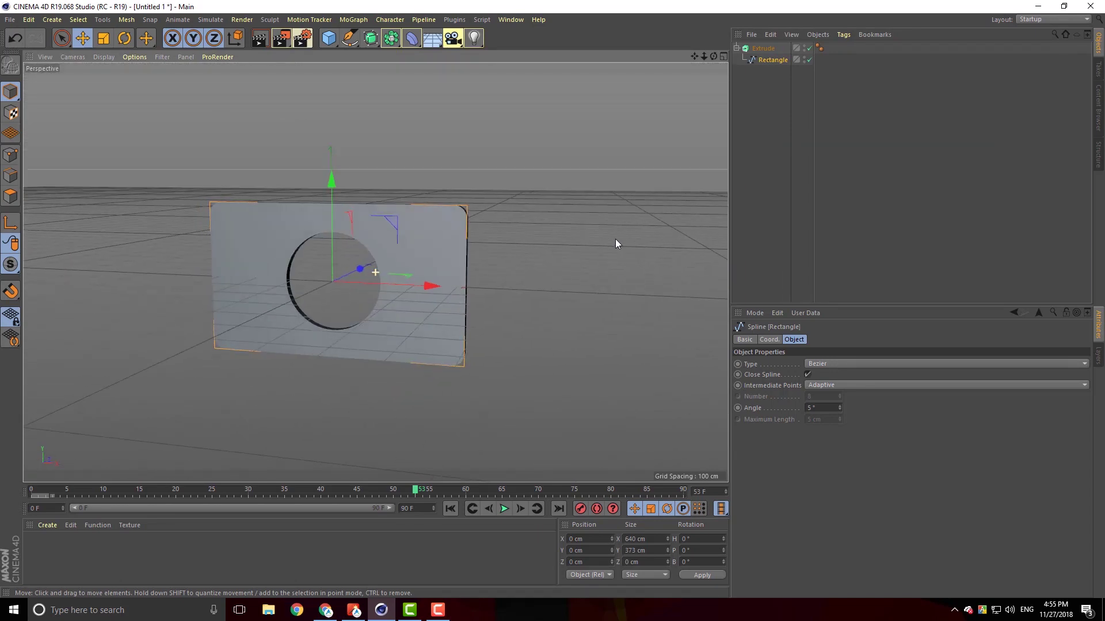
left_click(349, 38)
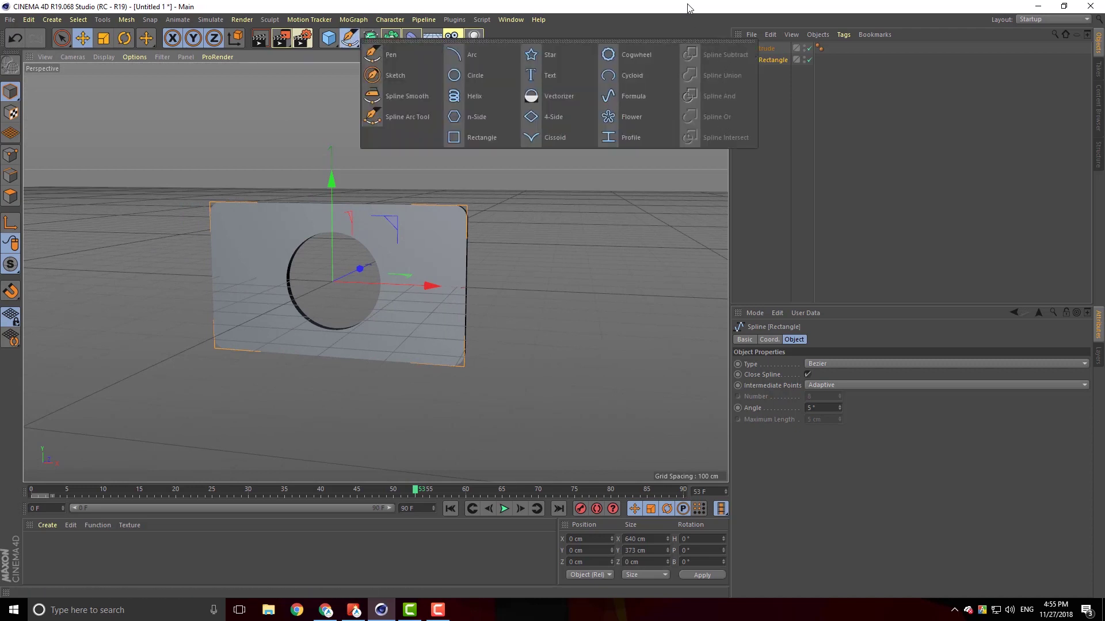
left_click(356, 39)
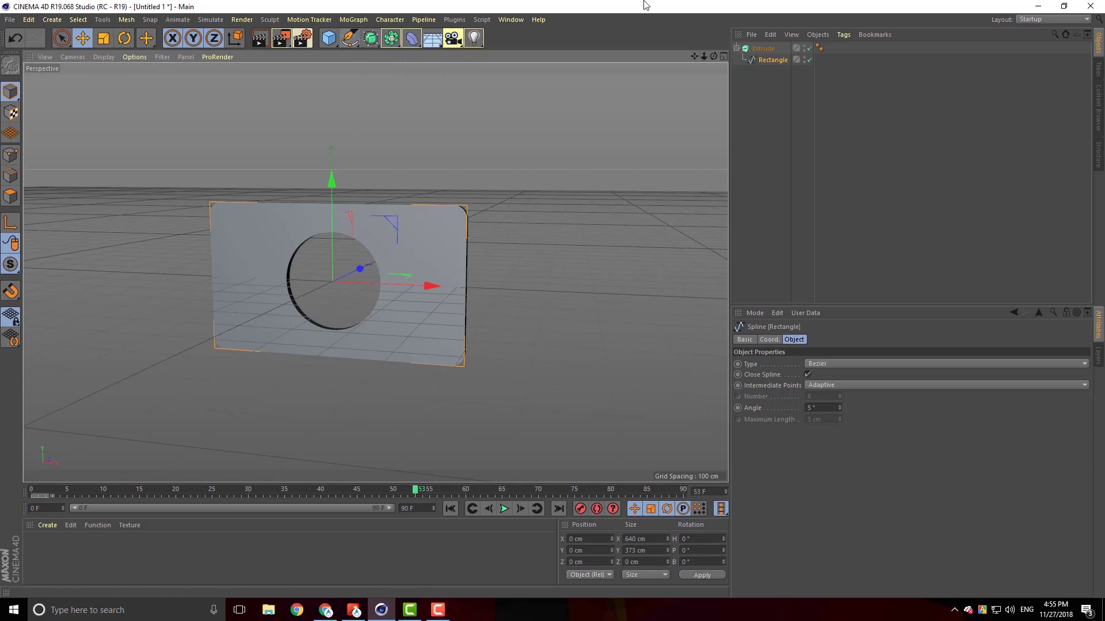
left_click(390, 38)
left_click(348, 41)
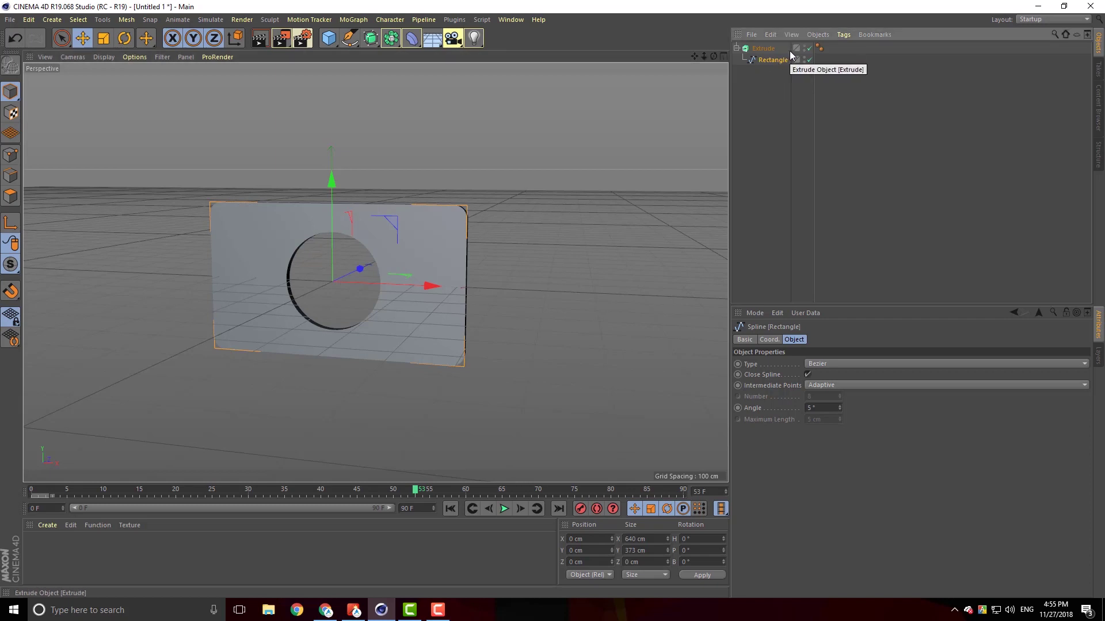
Select the Extrude object, render the Perspective view, and inspect the holed plate from another angle
left_click(755, 49)
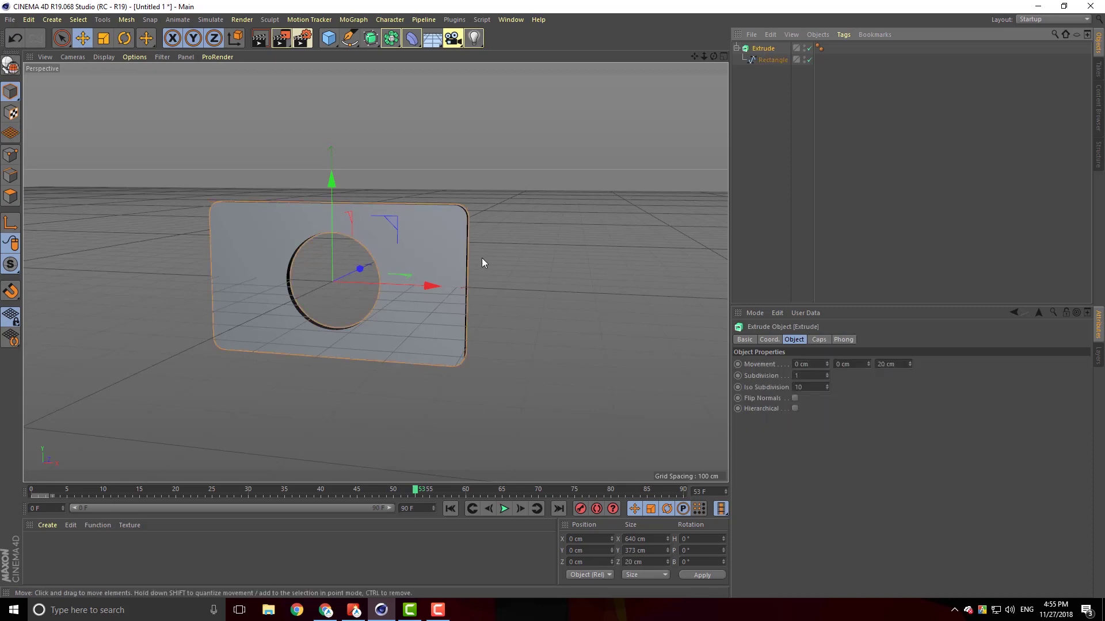
key("ctrl+r")
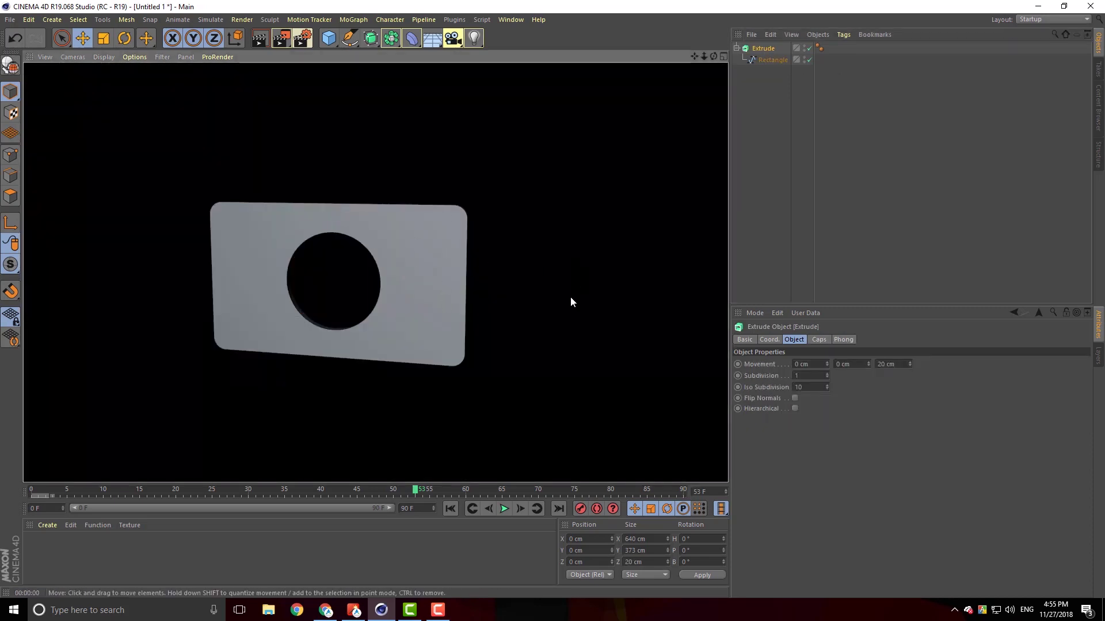
left_click(534, 332)
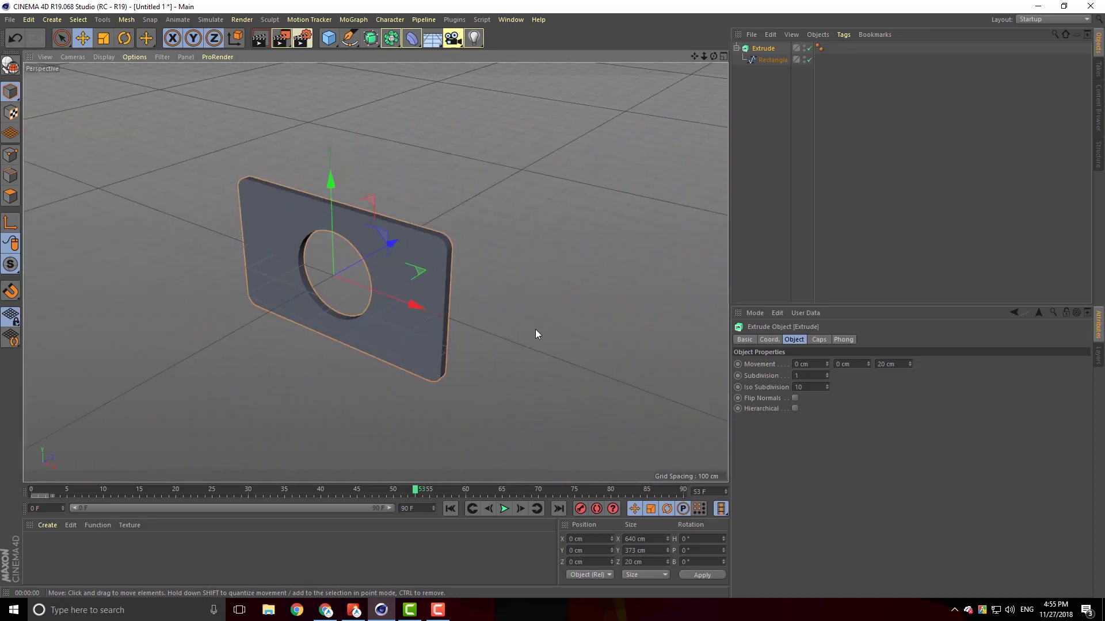
Edit the points of the combined Rectangle spline, moving the hole's right point outward along X to about 229 cm in the Front view
left_click(768, 60)
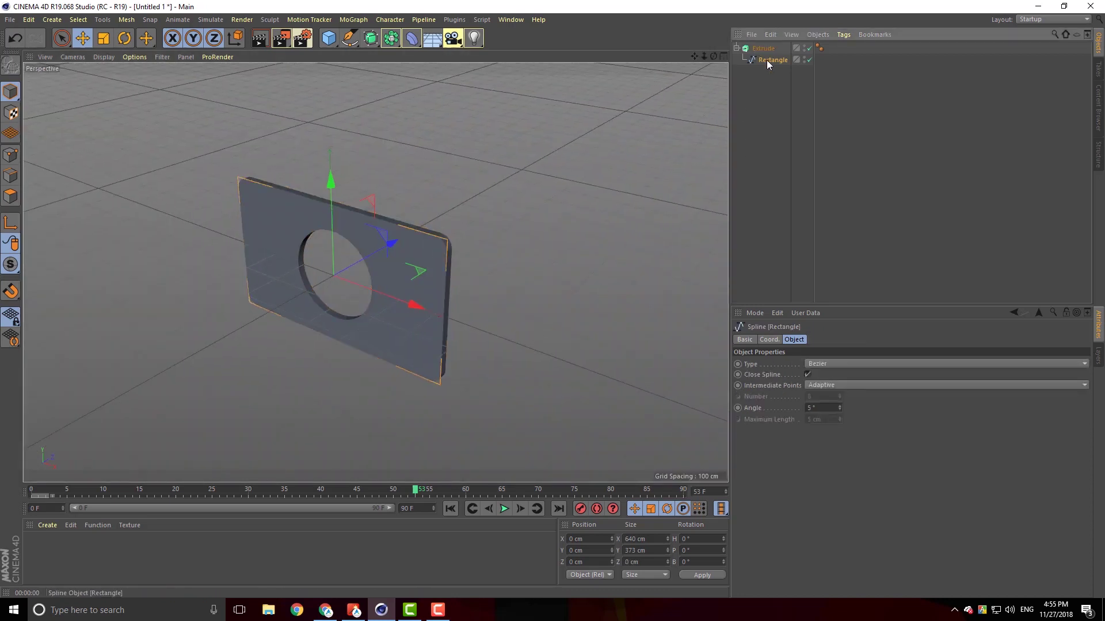
middle_click(336, 268)
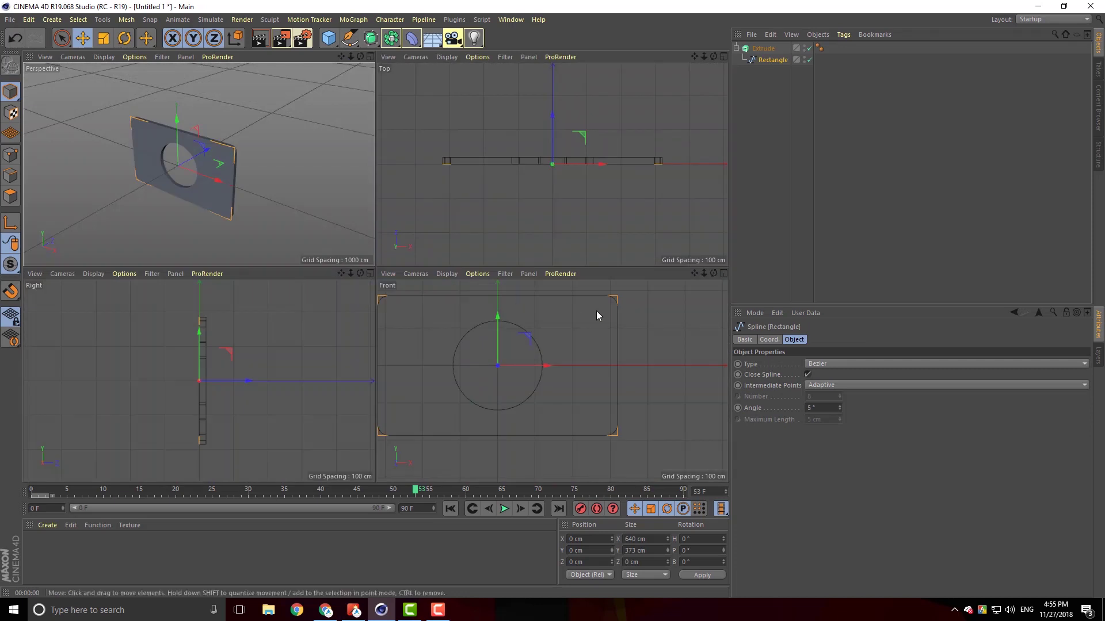
middle_click_drag(489, 345, 507, 357)
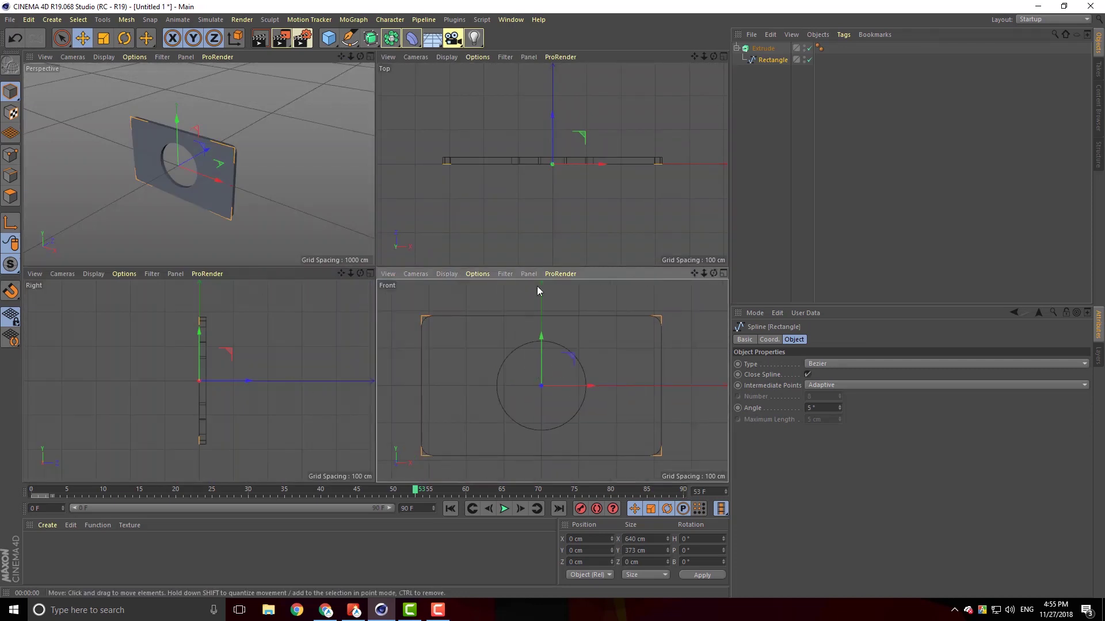
left_click(10, 156)
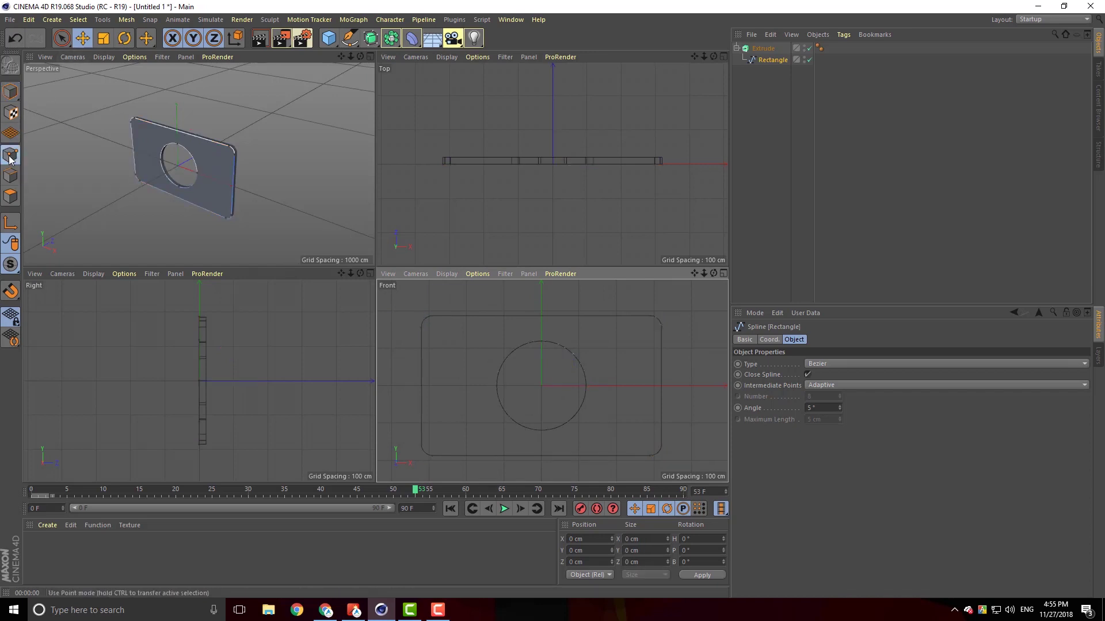
left_click(585, 388)
left_click_drag(637, 387, 680, 387)
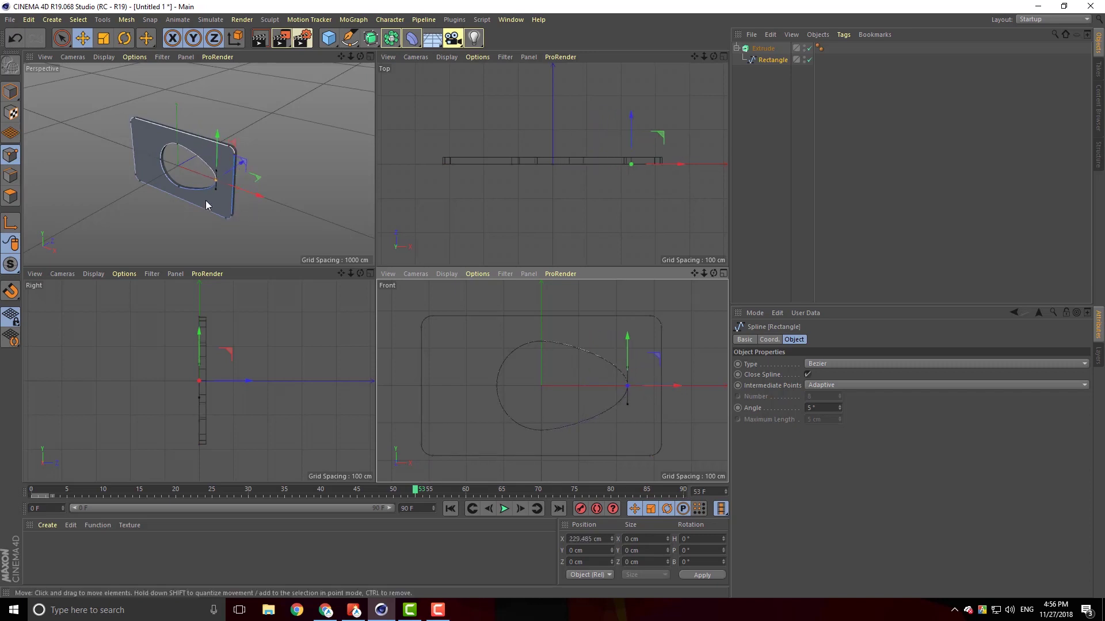
Move the hole's left point outward along X to about -246 cm and inspect the widened hole in the Perspective view
left_click(496, 386)
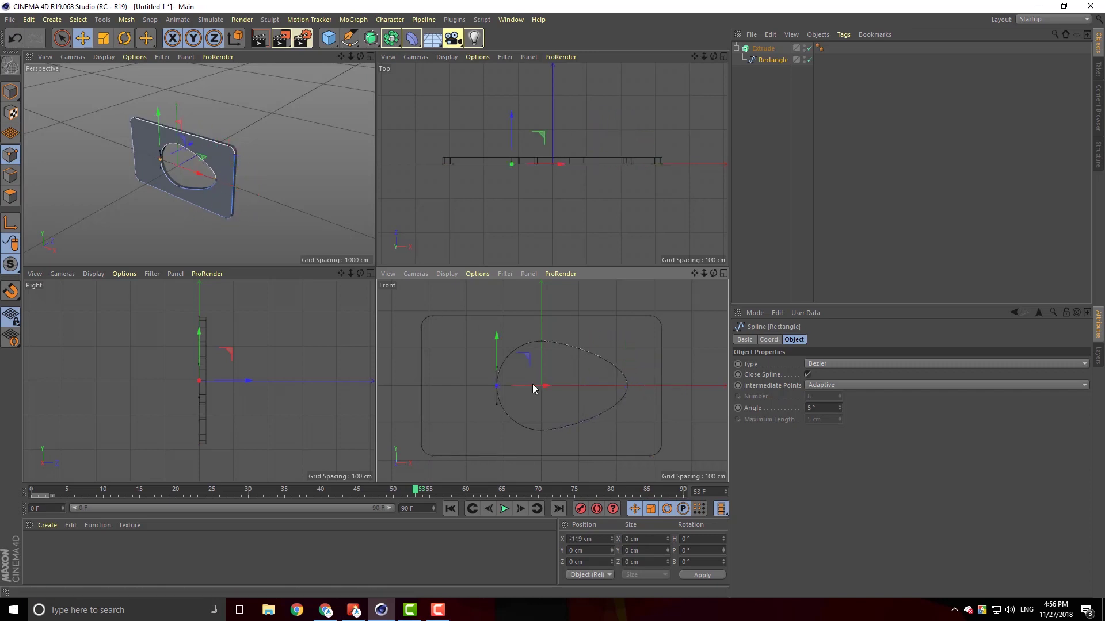
left_click_drag(545, 387, 490, 387)
middle_click(292, 244)
mouse_move(481, 425)
left_mouse_down("alt")
mouse_move(536, 377)
mouse_move(471, 431)
mouse_move(368, 399)
mouse_move(492, 413)
mouse_move(578, 388)
mouse_move(437, 406)
mouse_move(491, 371)
mouse_move(503, 415)
mouse_move(484, 422)
left_mouse_up("alt")
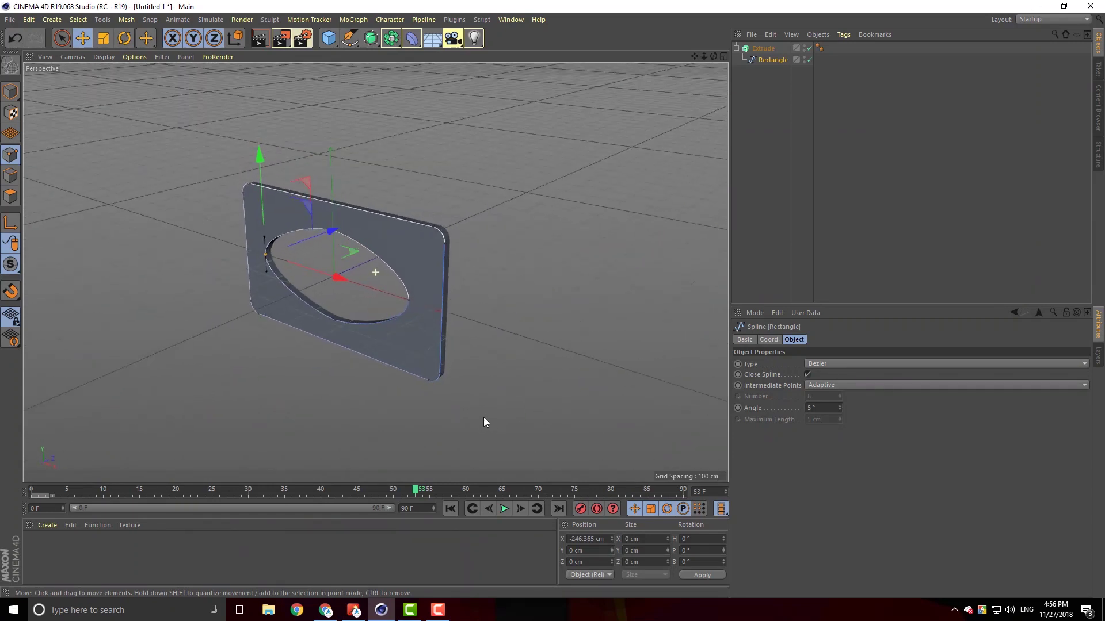